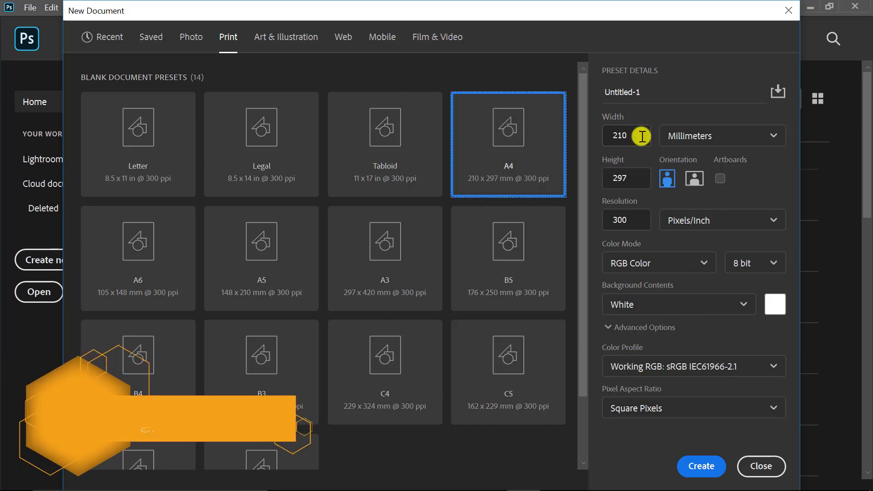
- Create a blank A4 portrait document, 2480 × 3508 px at 300 ppi
left_click(639, 175)
left_click(703, 468)
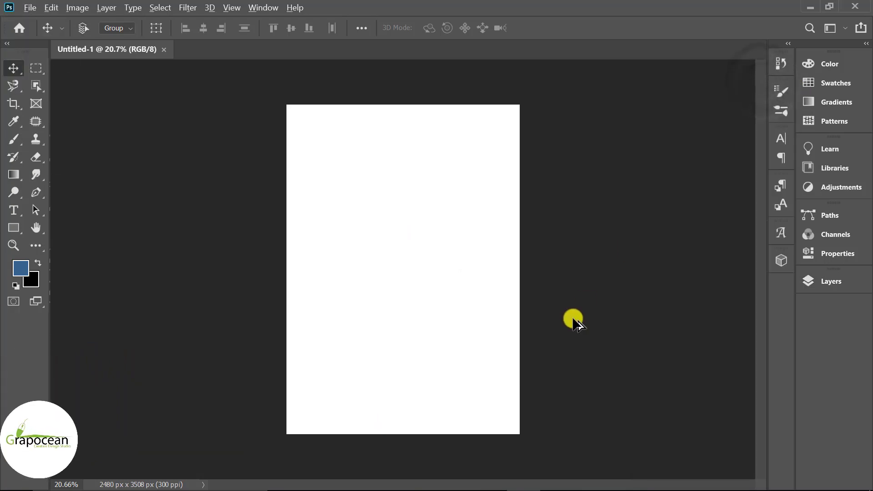
scroll(592, 305, "up", 1)
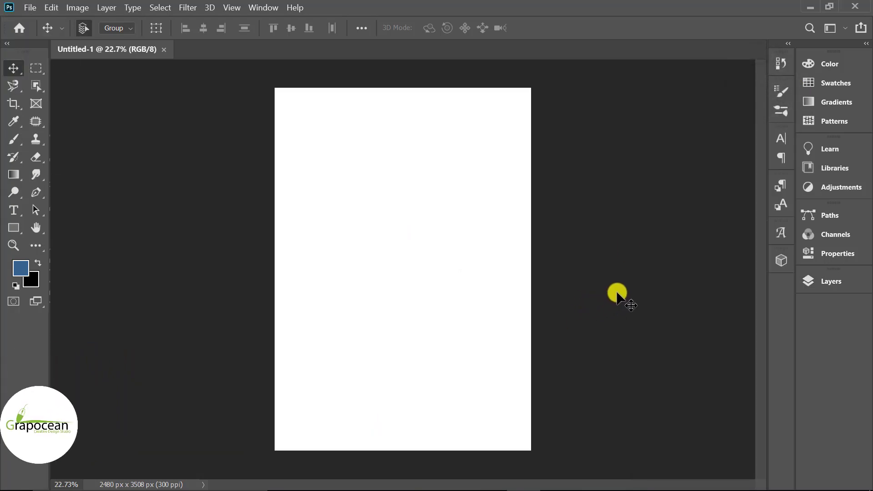
- Open the four flyer images from the flyer folder
left_click(26, 8)
left_click(34, 28)
left_click_drag(525, 193, 200, 128)
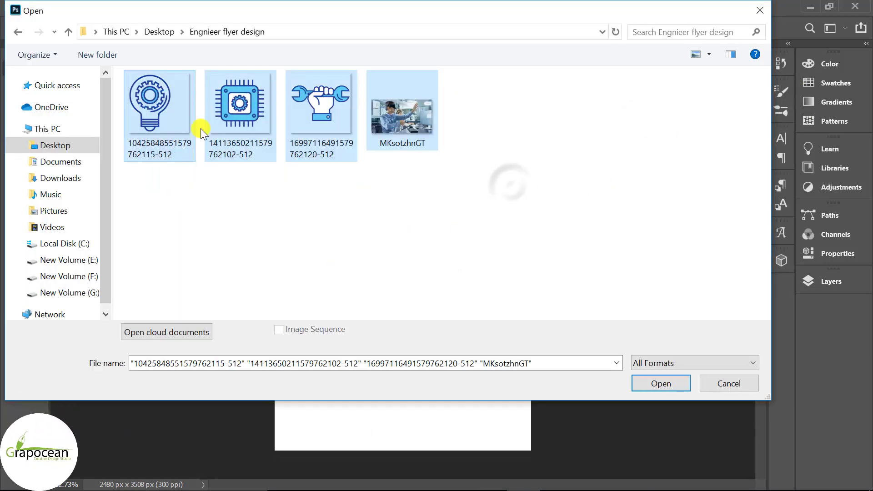
left_click(667, 389)
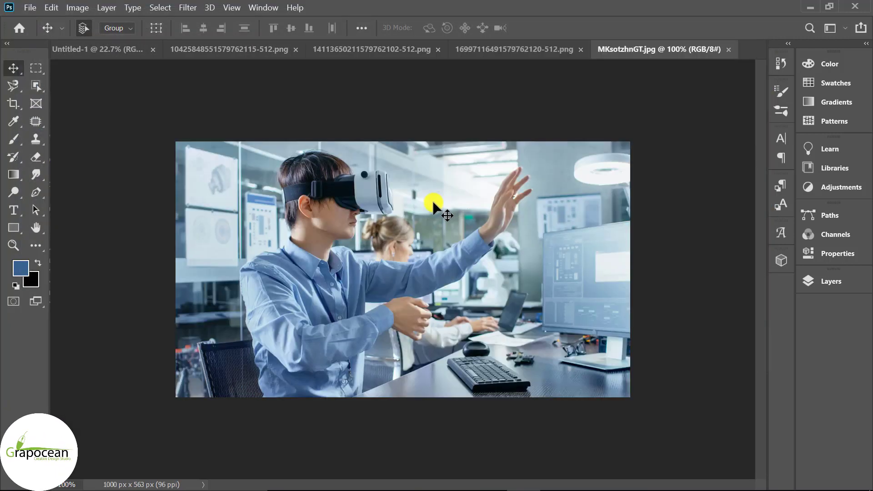
- Unlock the VR office photo, place it in Untitled-1, and scale it across the page width
left_click(814, 283)
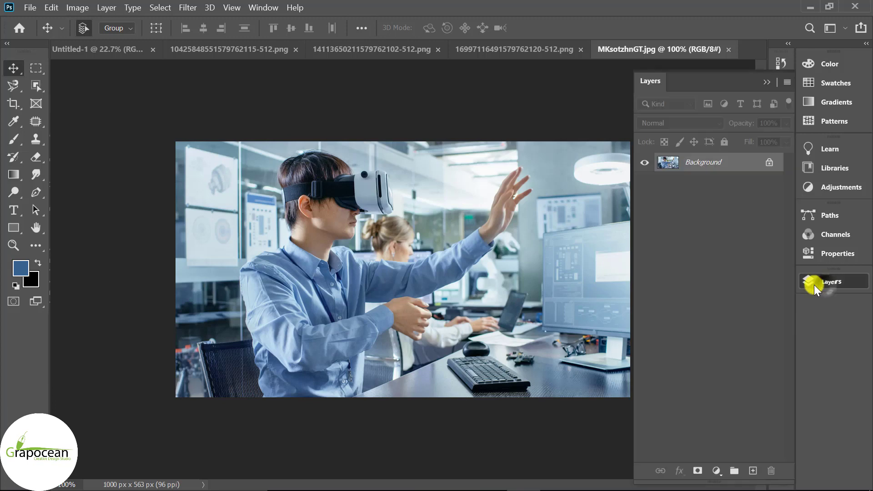
left_click(772, 165)
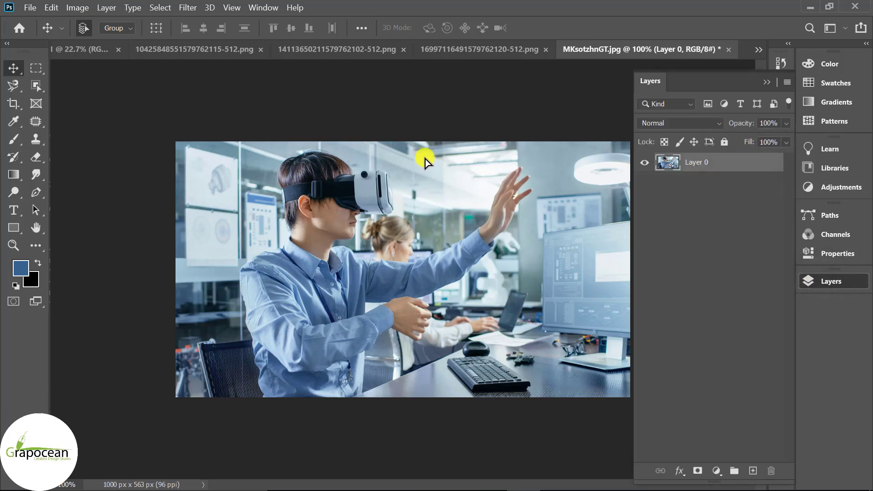
mouse_move(426, 160)
left_mouse_down()
mouse_move(78, 28)
mouse_move(395, 200)
left_mouse_up()
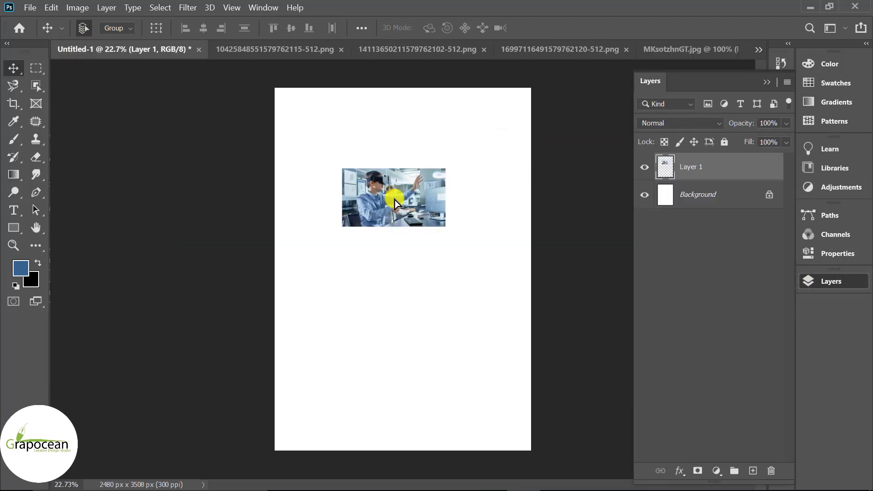
left_click(51, 8)
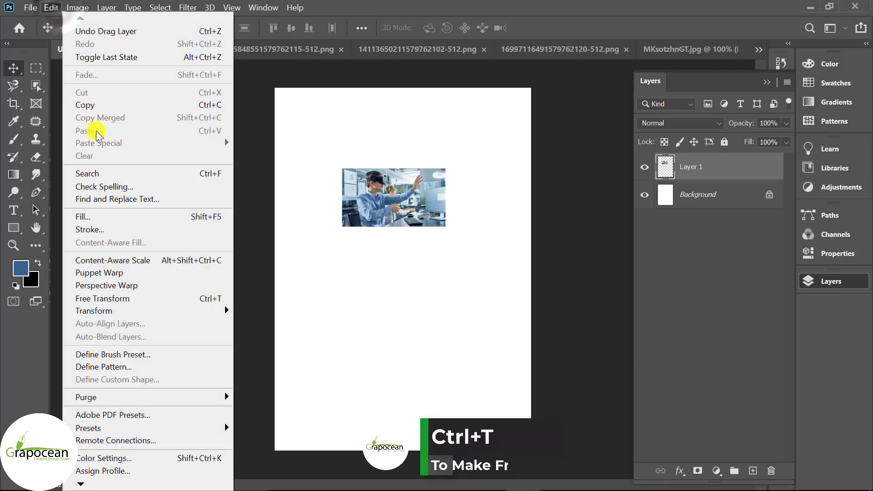
left_click(168, 298)
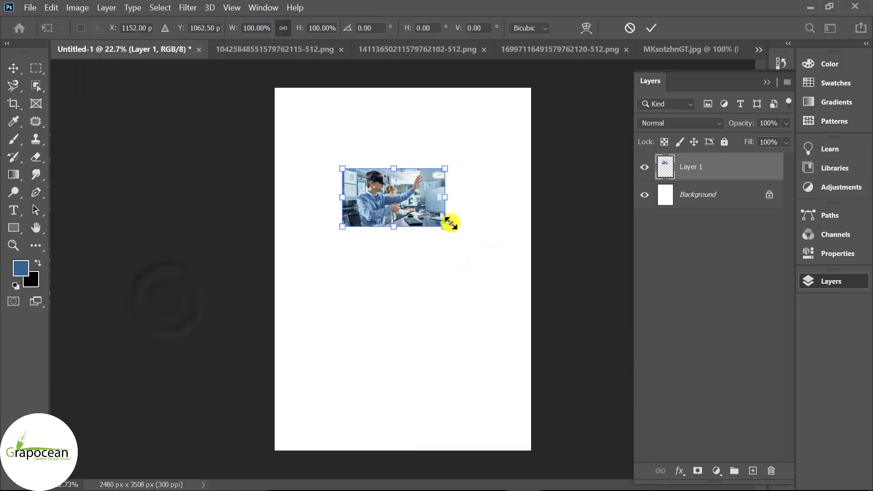
left_click_drag(443, 224, 503, 308)
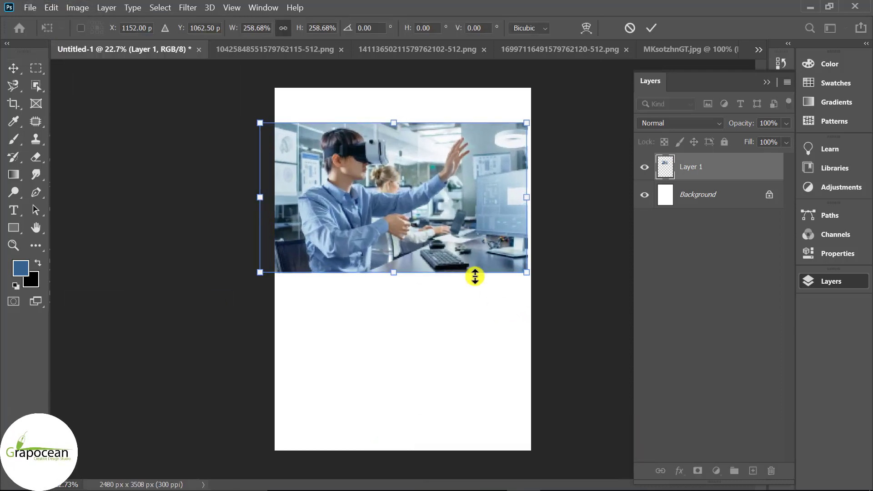
left_click_drag(436, 217, 454, 213)
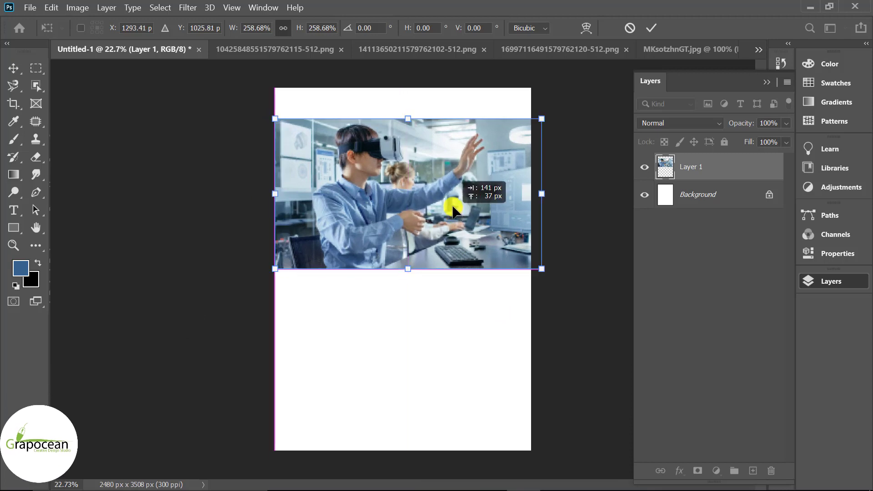
left_click(653, 28)
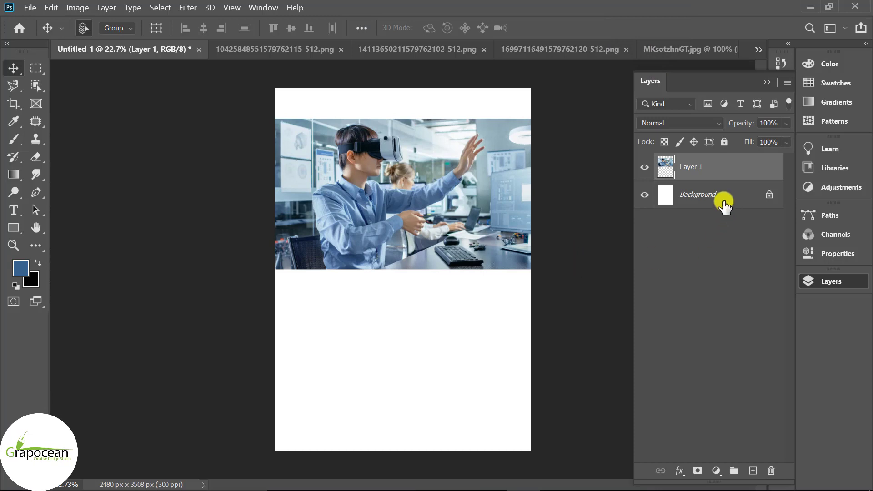
- Draw a blue-filled rectangle band across the top of the page
left_click(19, 224)
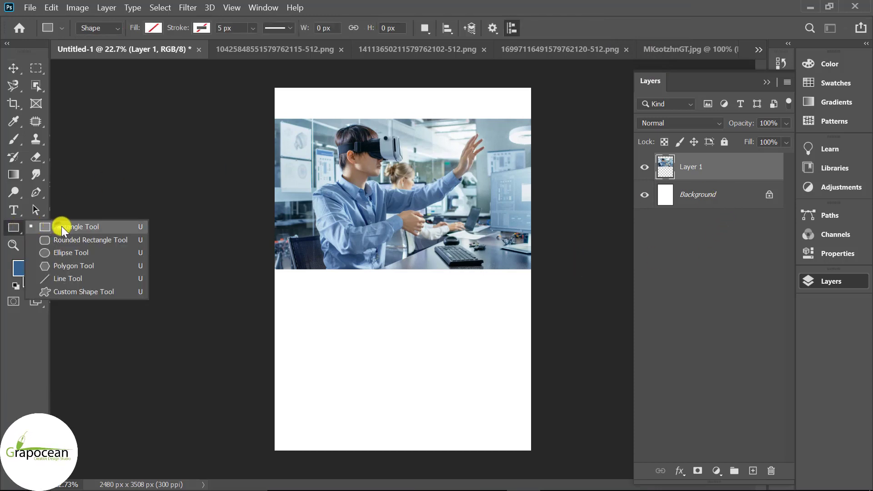
left_click(63, 227)
left_click_drag(269, 84, 548, 122)
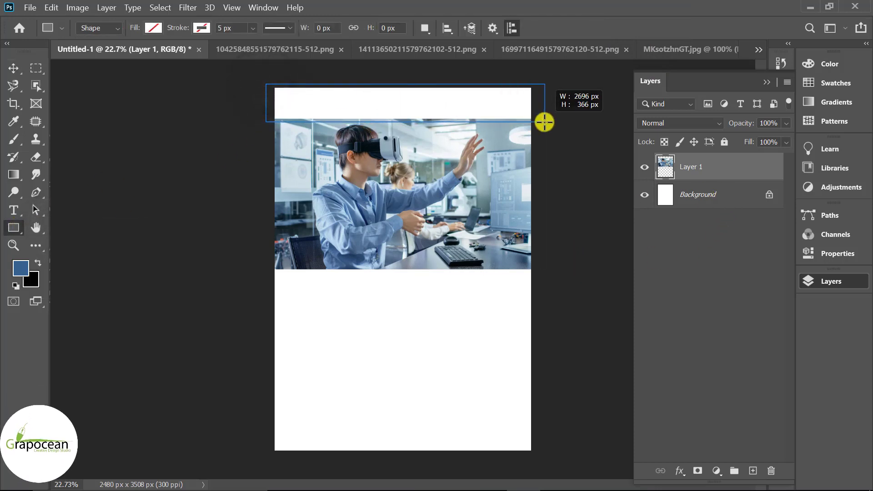
left_click(150, 28)
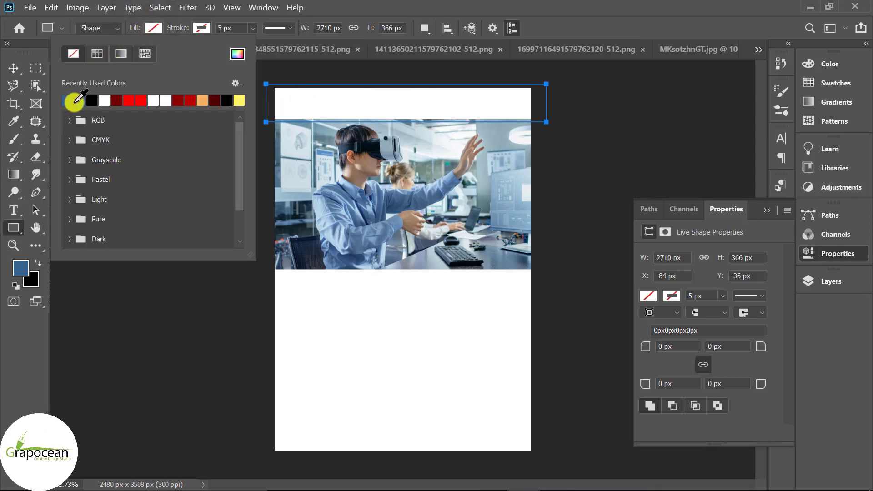
left_click(77, 100)
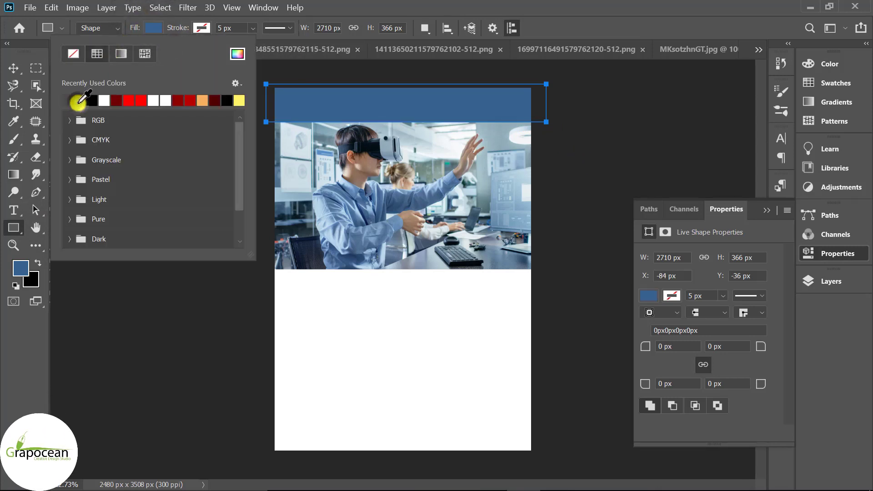
- Move the photo down, leaving a thin white strip below the blue band
left_click(13, 68)
left_click_drag(437, 188, 432, 191)
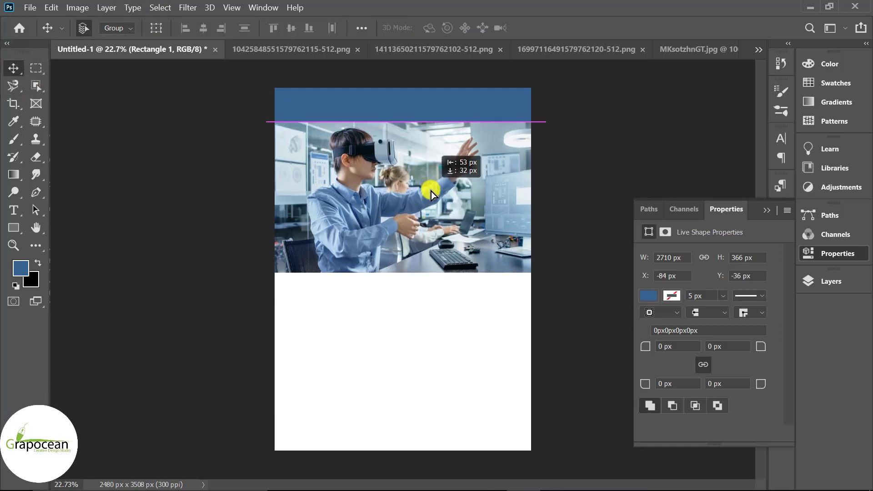
key("shift+Down")
key("shift+Down")
key("shift+Down")
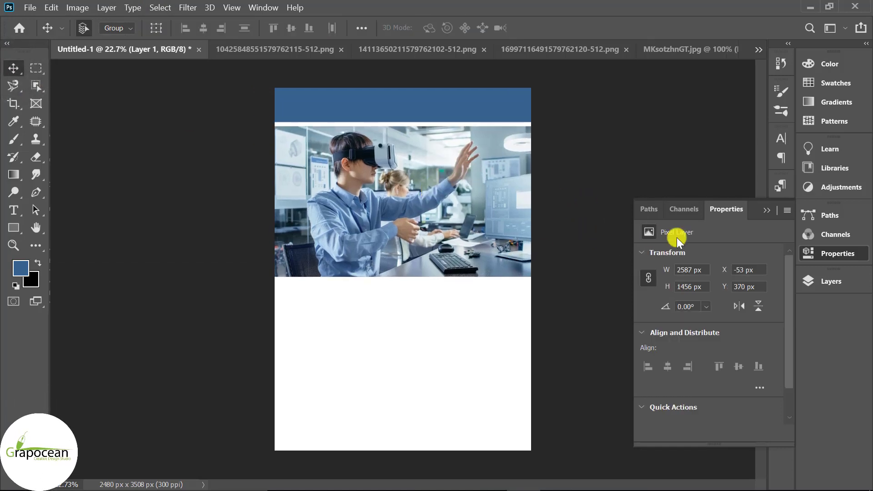
left_click(839, 286)
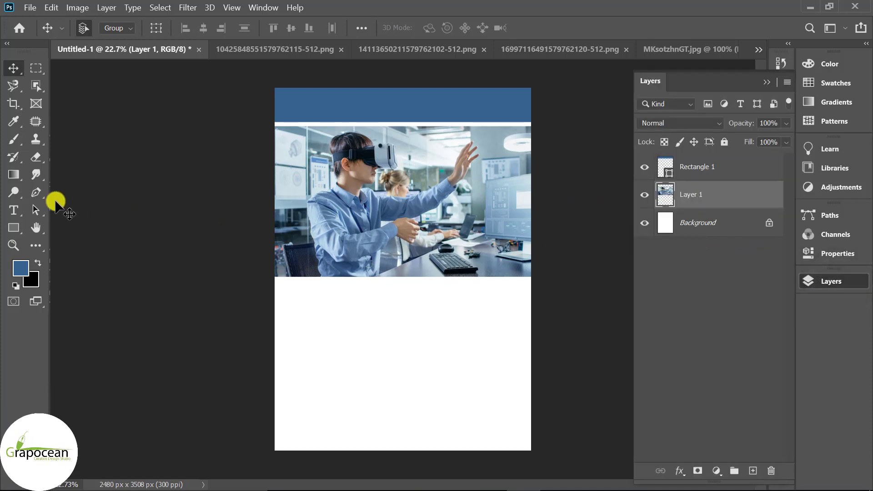
- Draw a second blue rectangle covering the photo area
right_click(22, 227)
left_click(59, 226)
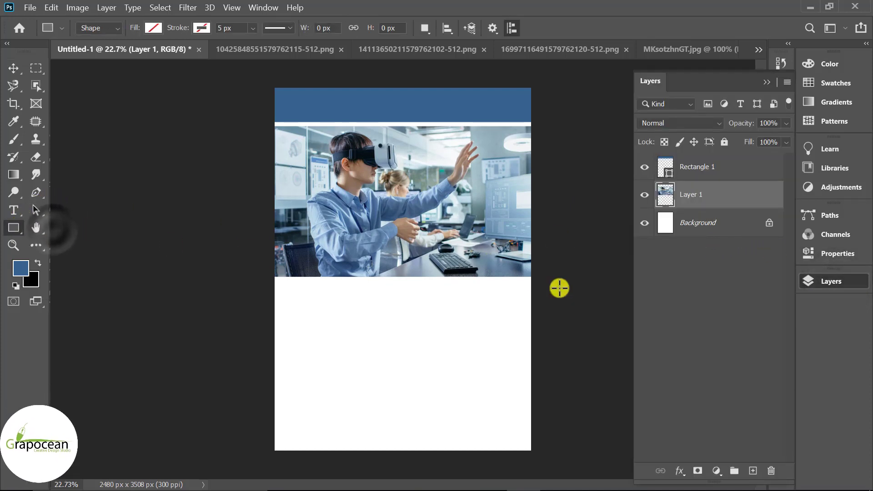
left_click_drag(533, 278, 257, 125)
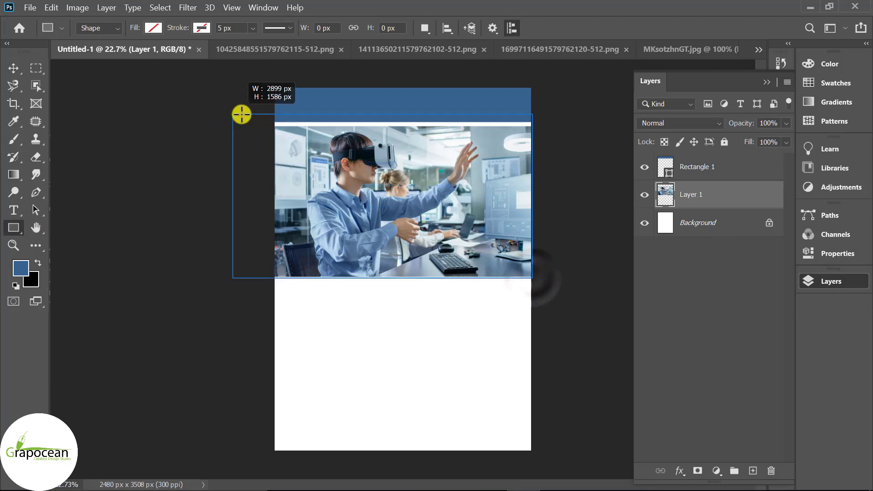
left_click(153, 28)
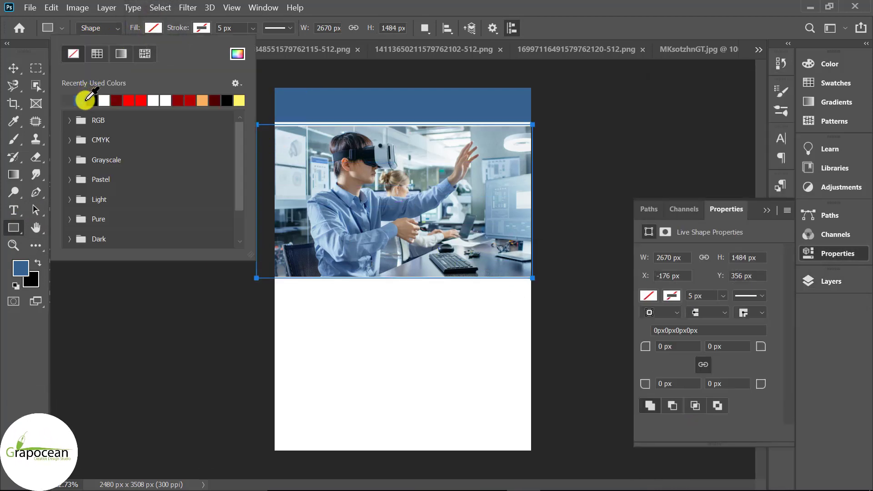
left_click(82, 100)
- Clip Rectangle 2 to the photo layer and give it a white layer mask
left_click(14, 72)
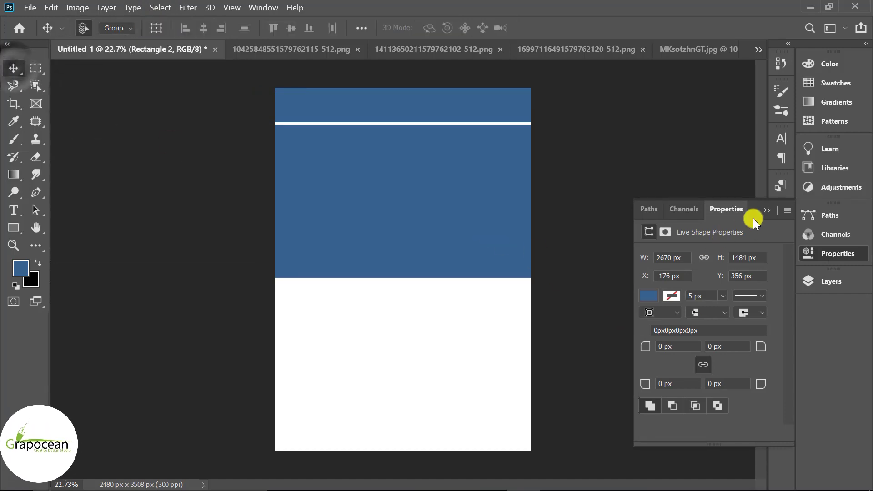
left_click(767, 210)
left_click(836, 278)
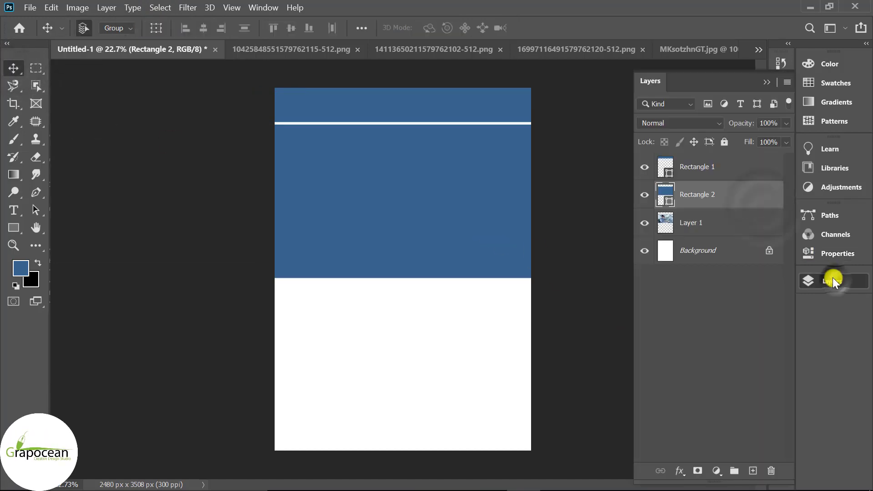
right_click(733, 191)
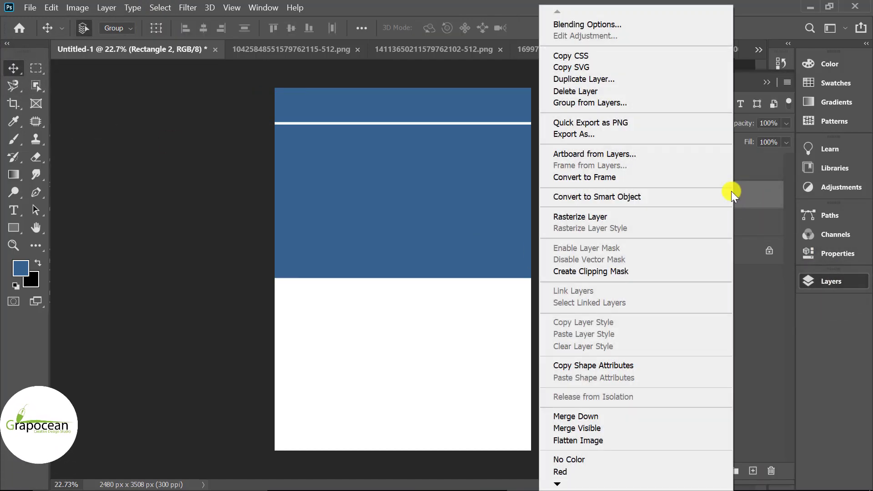
left_click(595, 271)
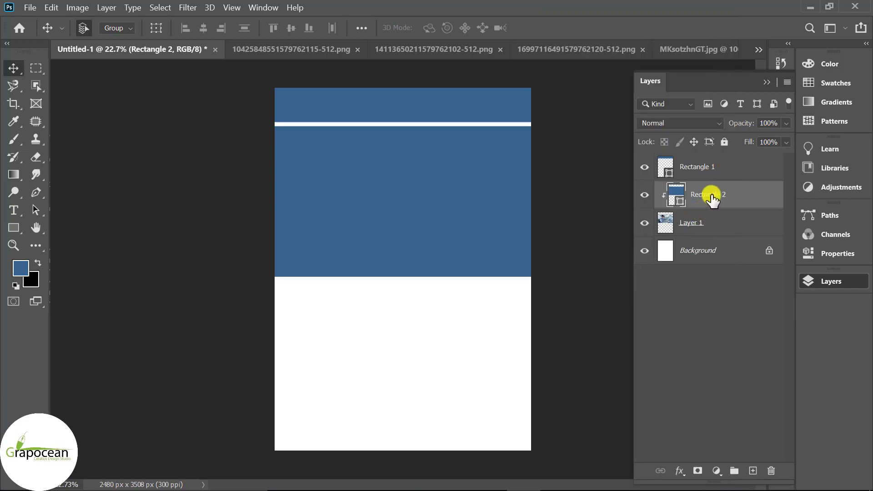
left_click(698, 472)
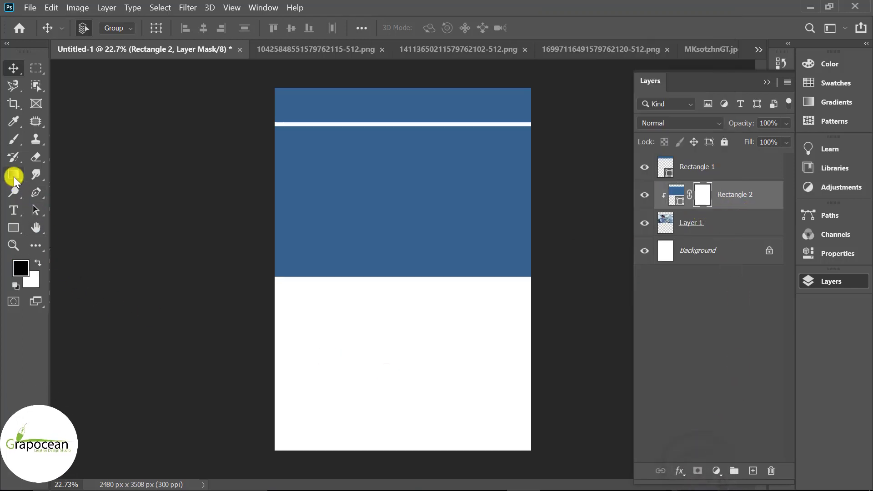
- Paint a gradient on the mask so the photo fades into blue on the left
left_click(13, 175)
left_click_drag(317, 197, 316, 196)
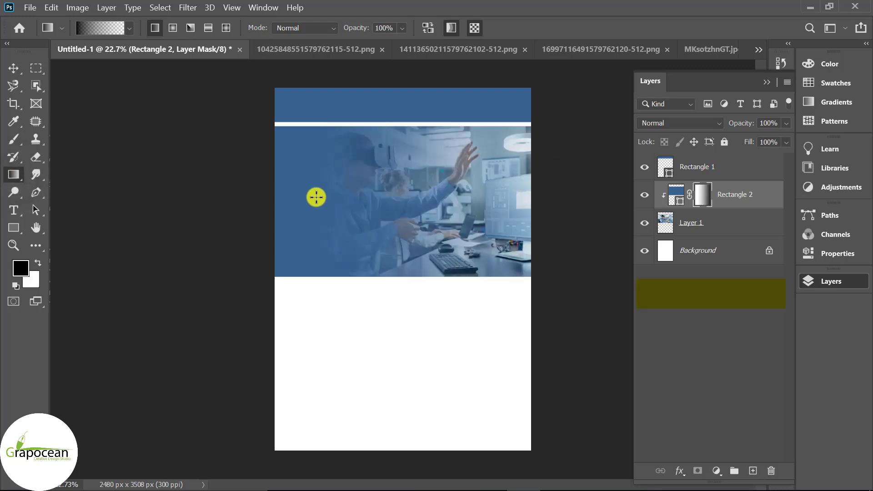
left_click_drag(596, 187, 299, 191)
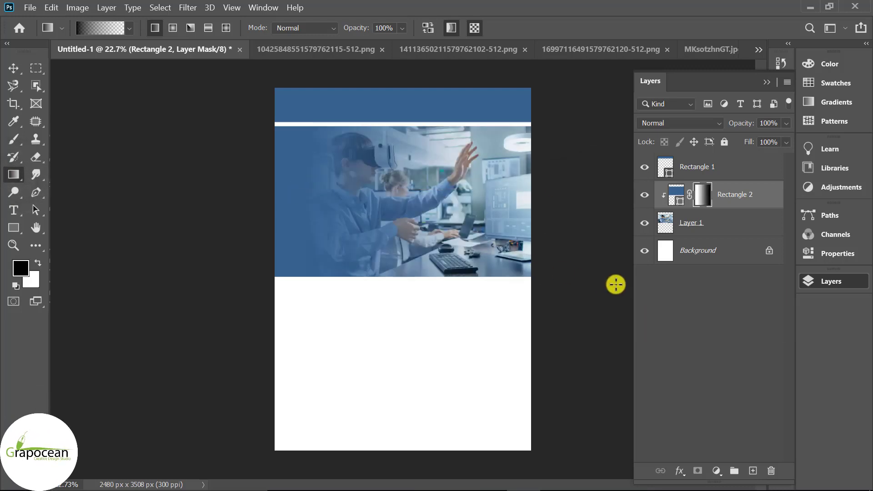
left_click_drag(555, 220, 312, 220)
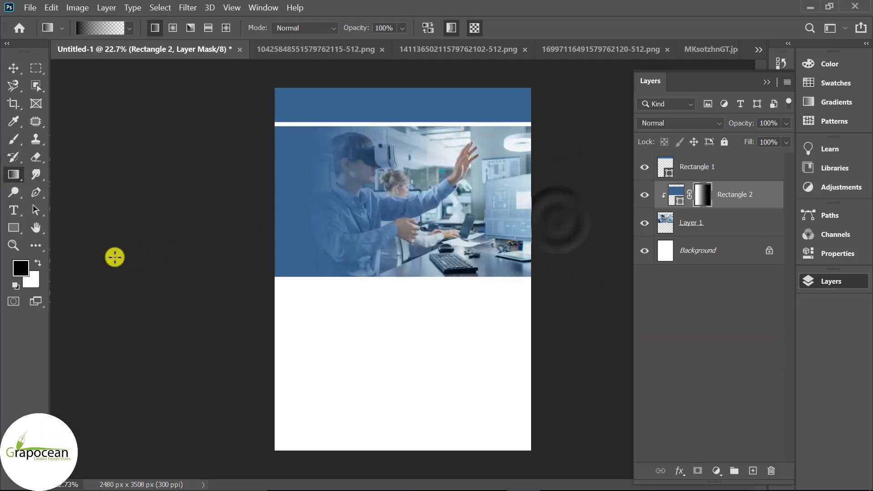
key("v")
left_click(438, 103)
- Change the top banner (Rectangle 1) fill to black
double_click(666, 167)
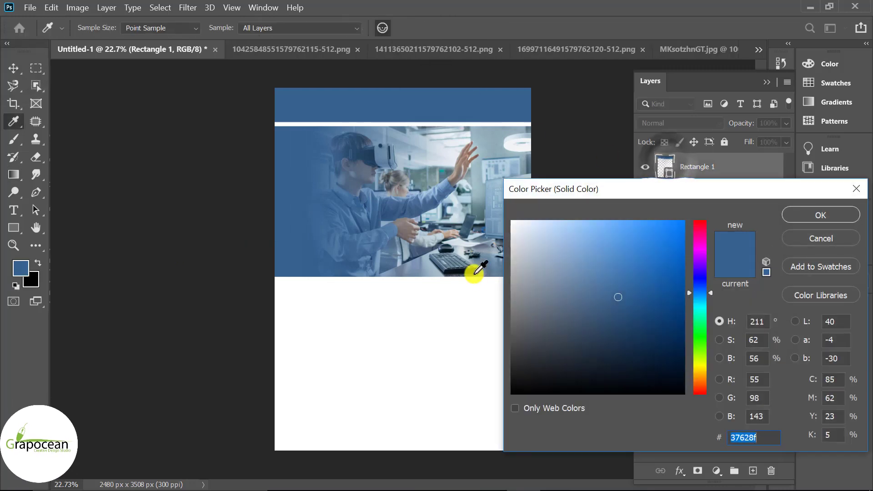
left_click(481, 262)
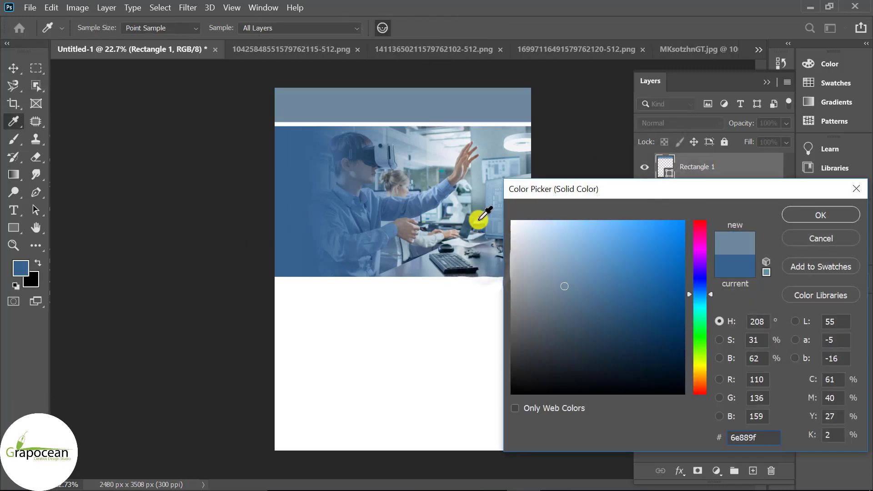
left_click(476, 195)
mouse_move(514, 350)
left_mouse_down()
mouse_move(443, 390)
mouse_move(431, 425)
left_mouse_up()
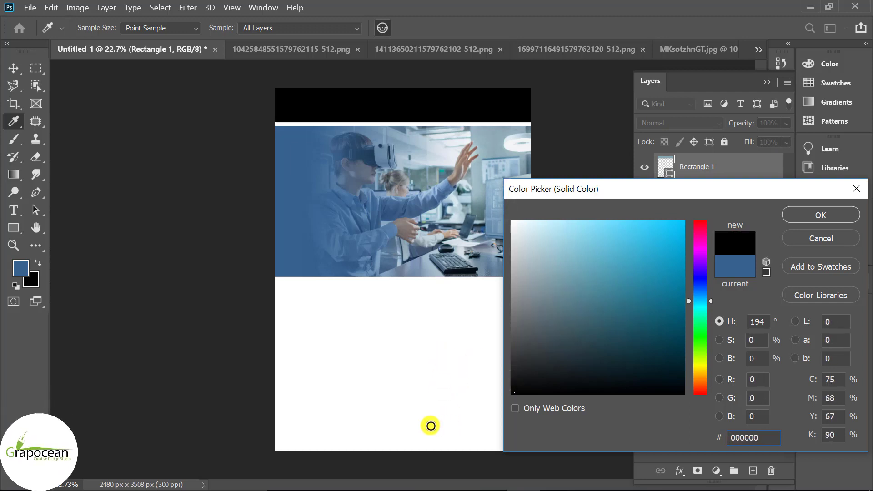
left_click(822, 217)
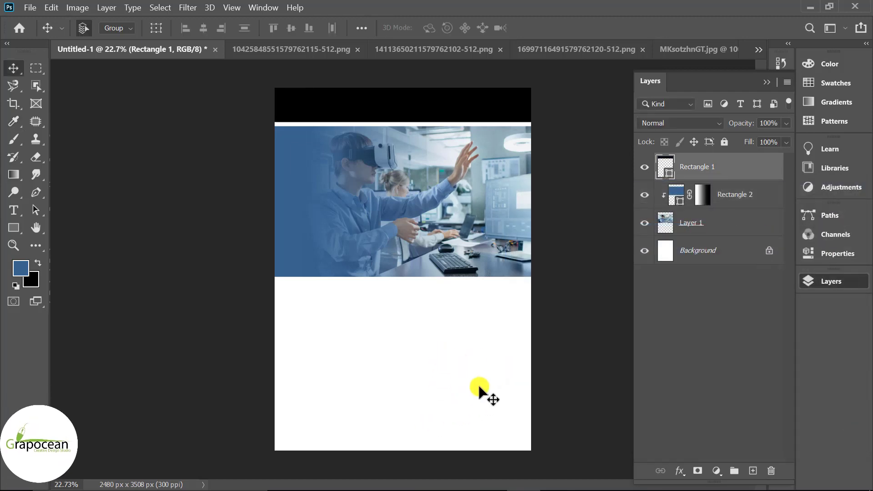
- Duplicate the banner to the page bottom and fill the copy with blue #37628f
left_click_drag(438, 109, 429, 433)
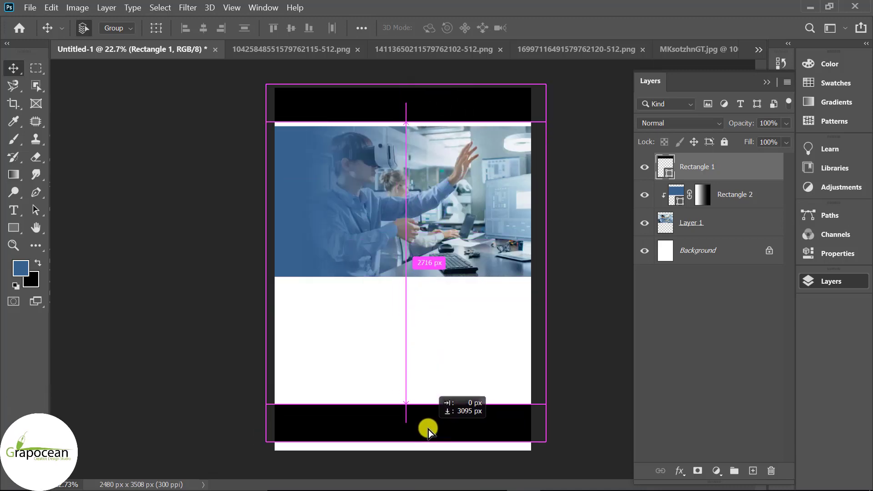
left_click_drag(430, 433, 427, 431)
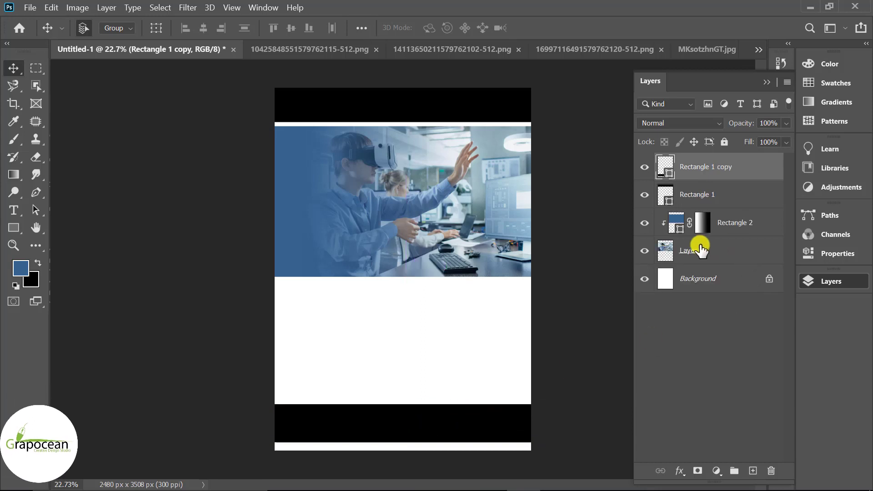
left_click(577, 407)
left_click(500, 422)
double_click(665, 166)
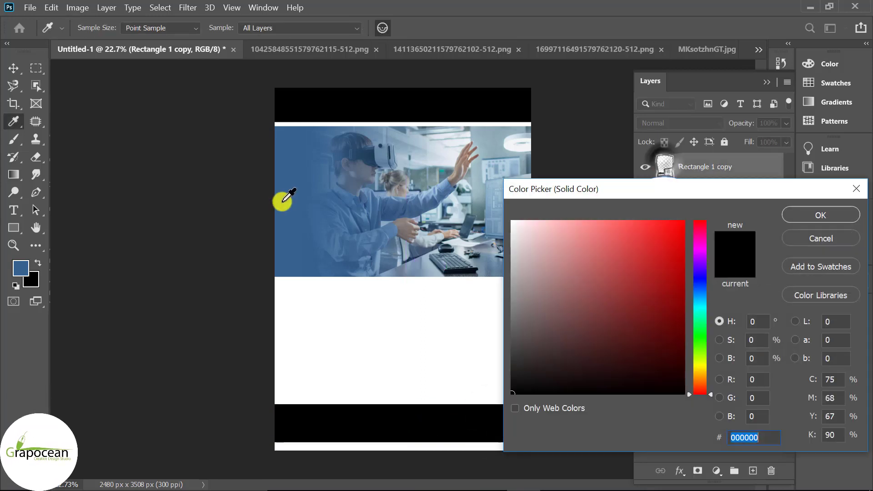
left_click(283, 195)
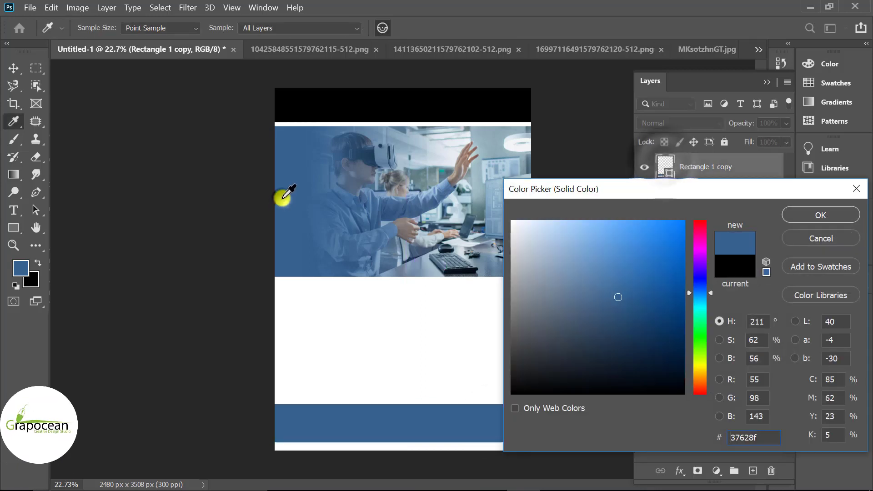
left_click(817, 216)
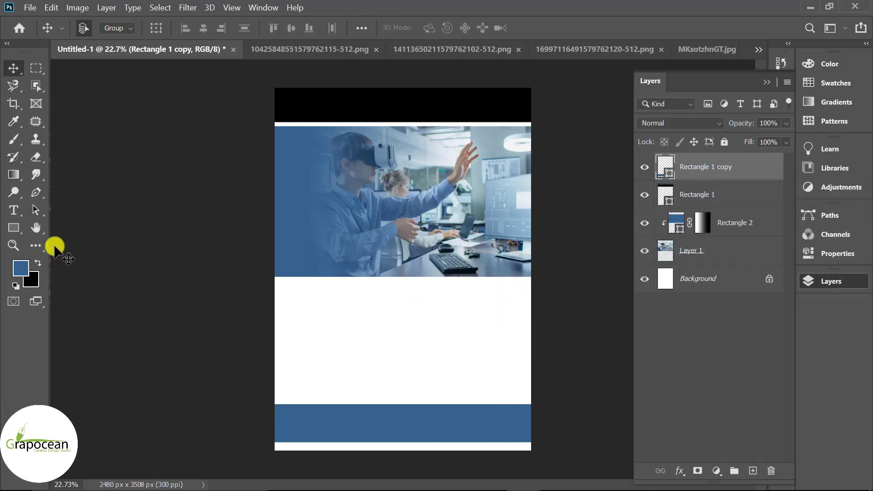
- Select the Rounded Rectangle Tool and add a new empty layer
left_click(14, 228)
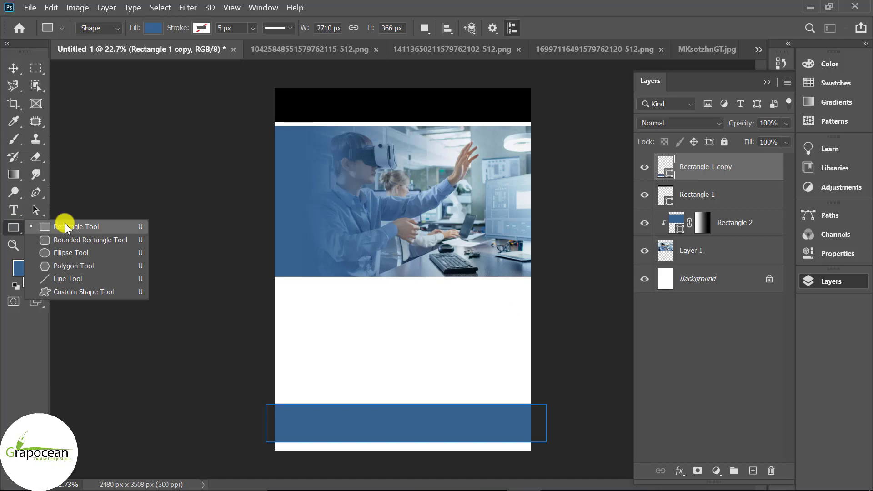
left_click(99, 228)
left_click(18, 229)
left_click(87, 240)
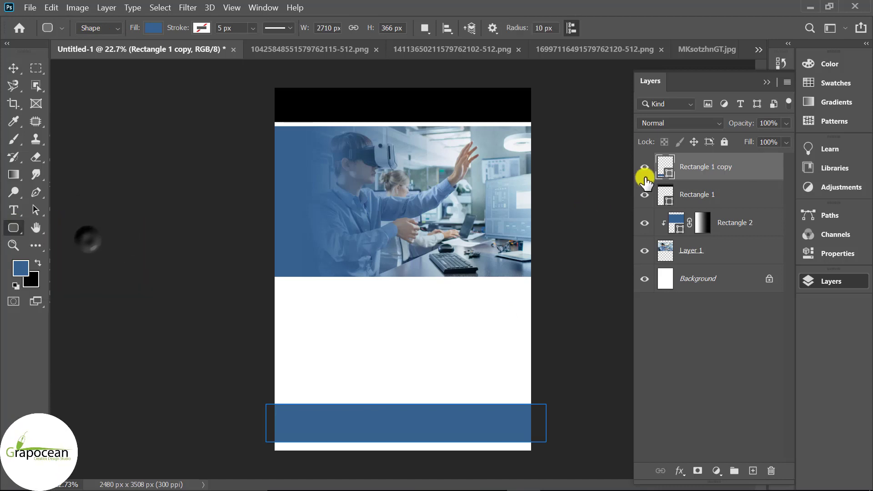
left_click(753, 471)
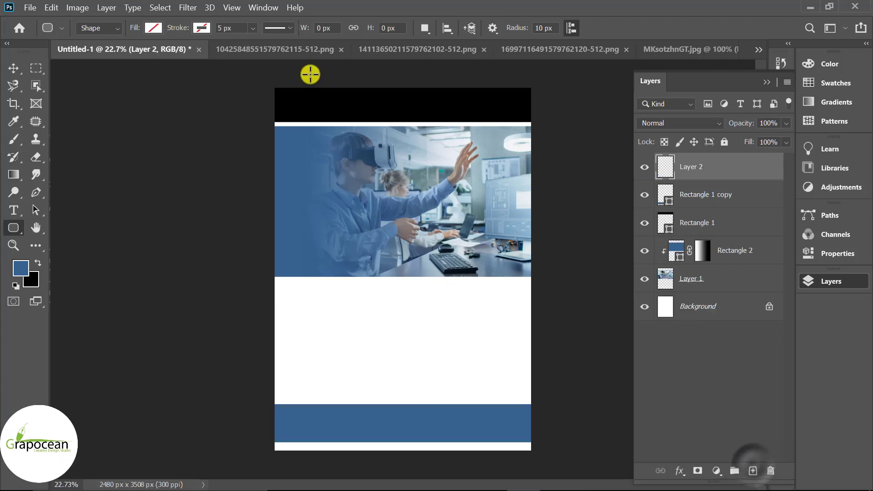
- Draw a tall blue rounded rectangle at top-left with a large bottom-right corner radius
left_click_drag(298, 80, 375, 184)
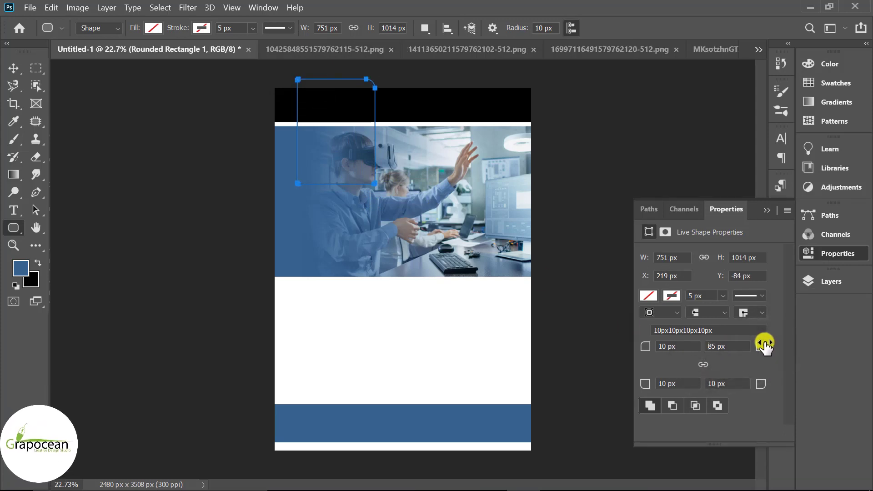
left_click_drag(767, 346, 733, 346)
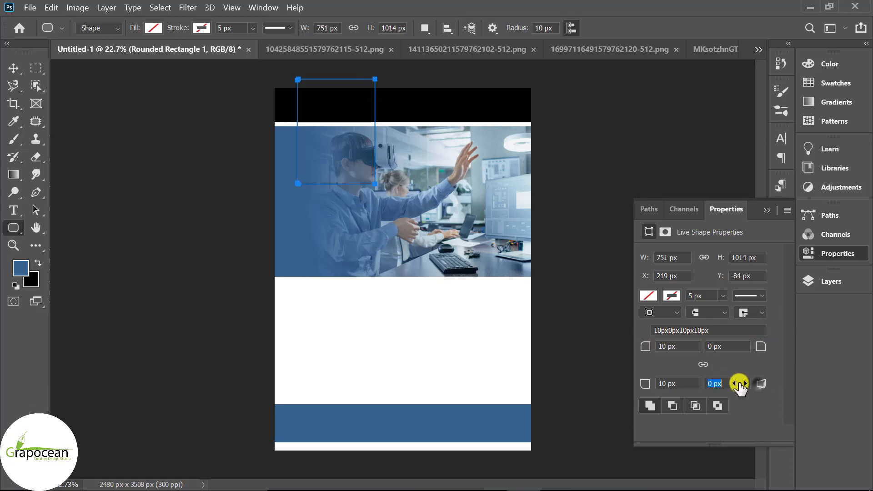
left_click_drag(739, 385, 853, 384)
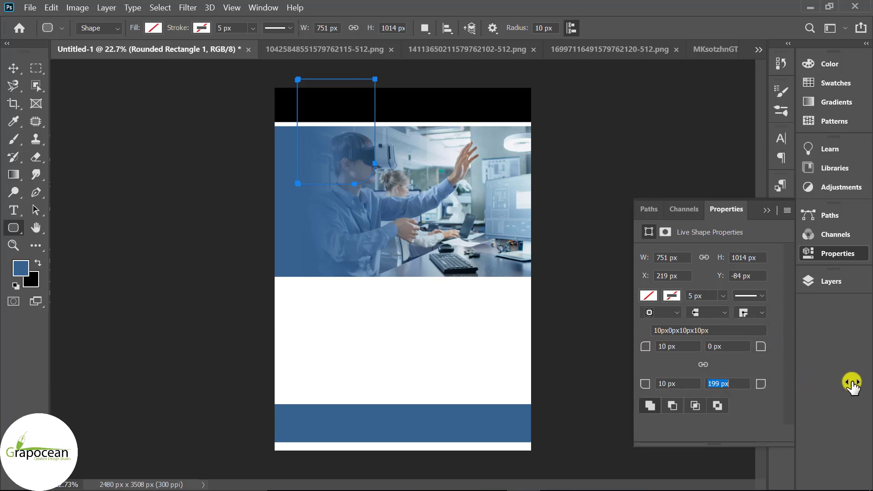
left_click(153, 27)
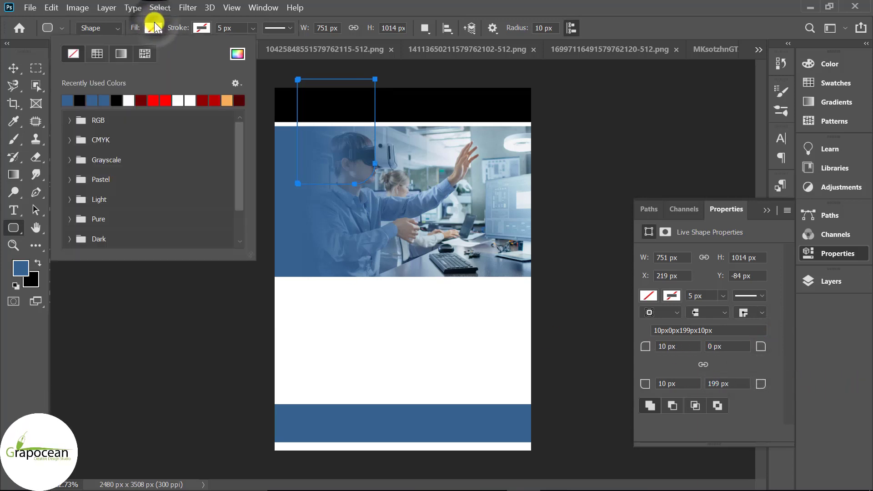
left_click(177, 100)
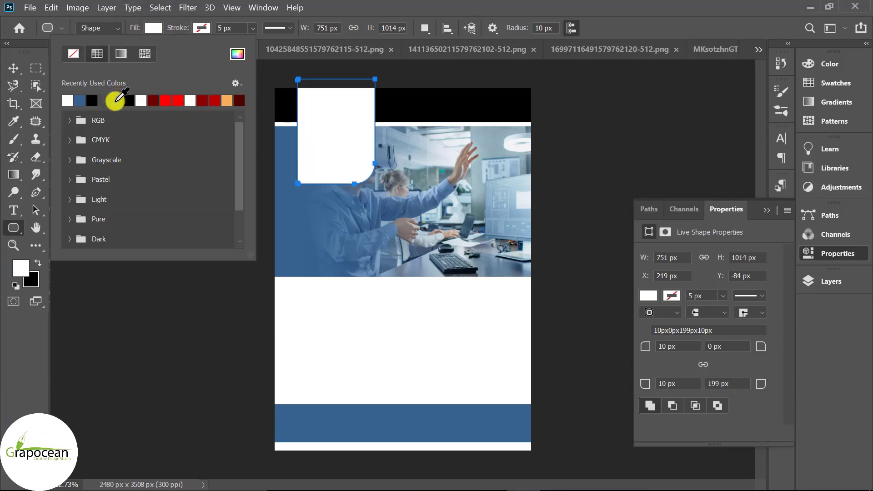
left_click(115, 101)
left_click(463, 205)
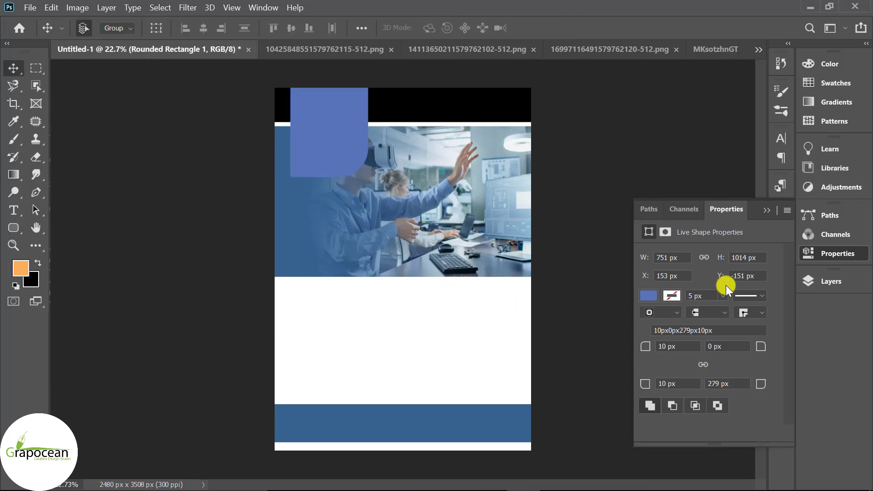
left_click(768, 211)
- Set Rounded Rectangle 1's layer opacity to 50%
left_click(841, 281)
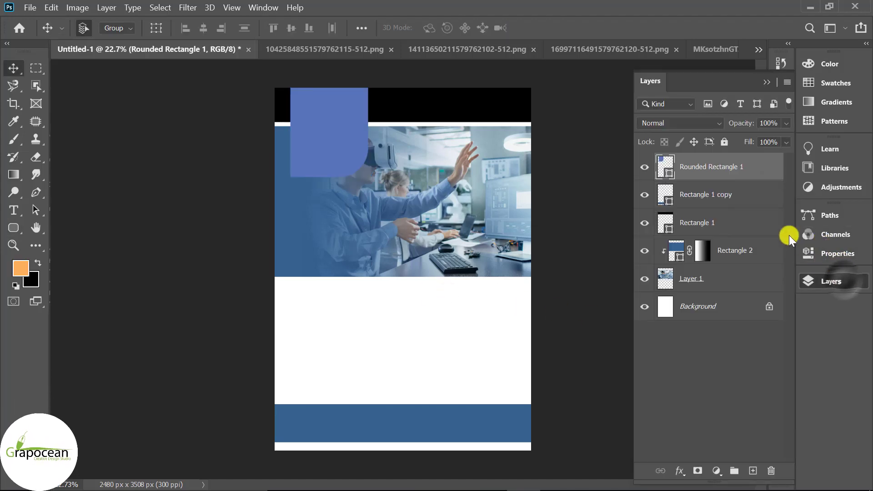
key("5")
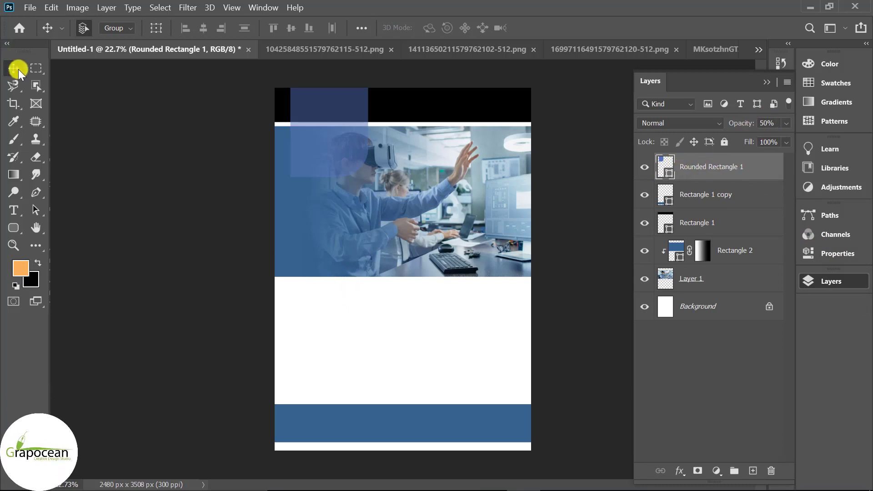
- Duplicate the rounded rectangle, then flip, enlarge and move the copy over the photo's lower right
left_click_drag(693, 175, 753, 471)
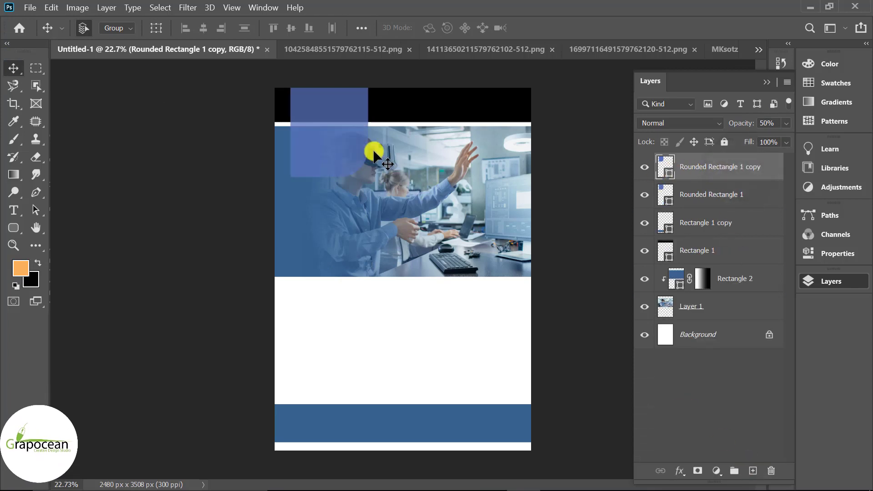
mouse_move(360, 161)
left_mouse_down()
mouse_move(394, 215)
mouse_move(504, 323)
left_mouse_up()
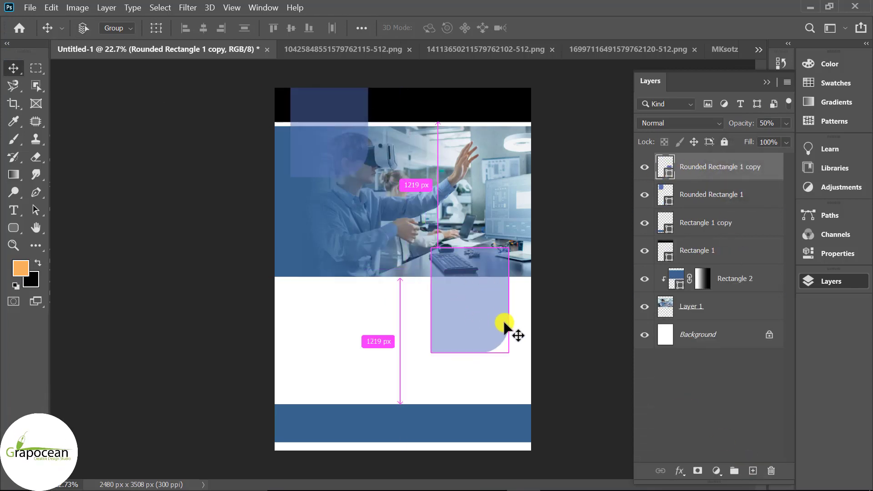
key("ctrl+t")
left_click_drag(552, 367, 388, 200)
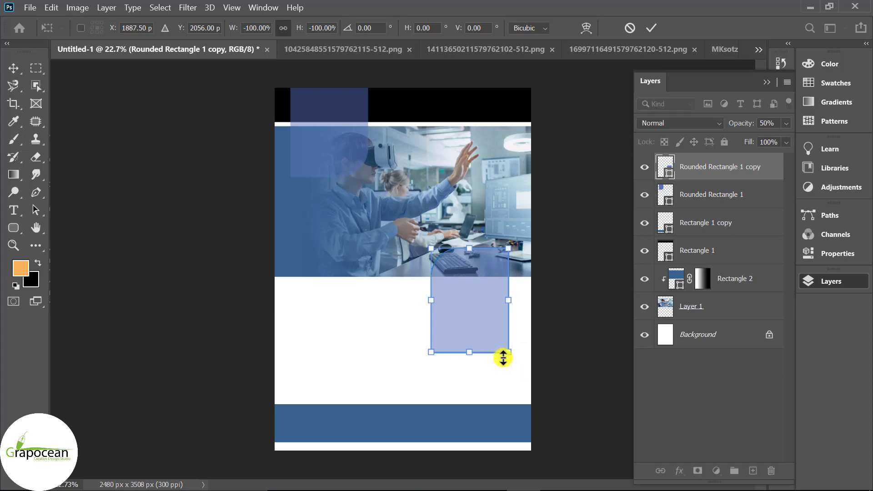
mouse_move(508, 352)
left_mouse_down()
mouse_move(521, 370)
mouse_move(488, 328)
left_mouse_up()
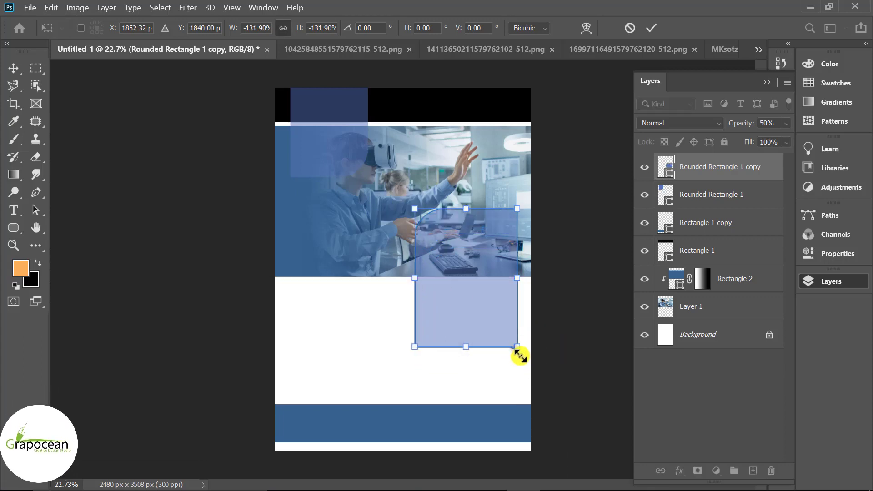
mouse_move(518, 360)
left_mouse_down()
mouse_move(482, 327)
mouse_move(486, 341)
mouse_move(493, 337)
left_mouse_up()
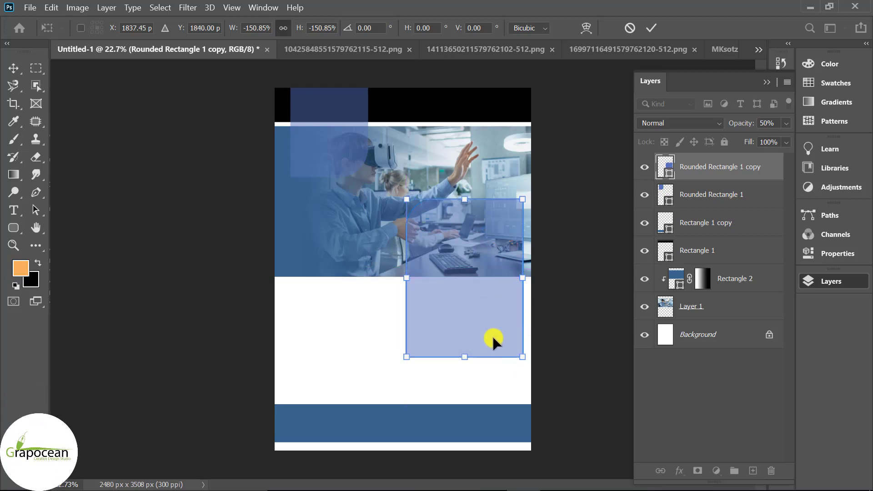
double_click(493, 316)
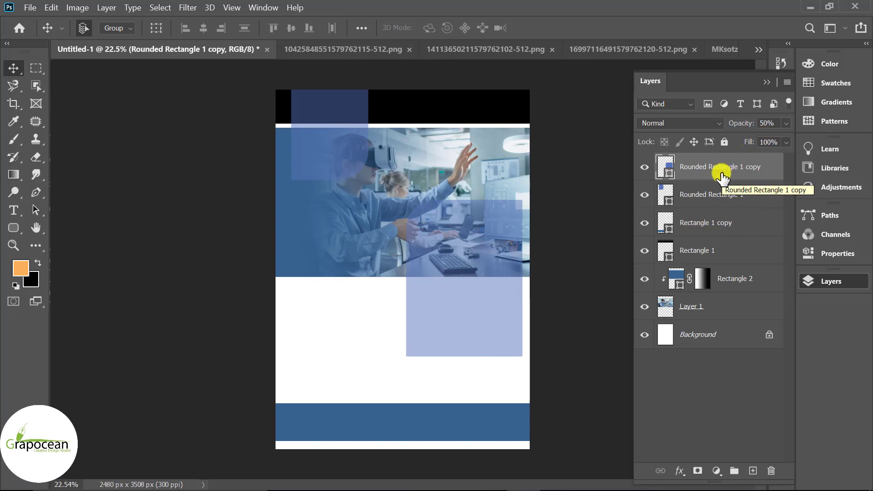
key("1")
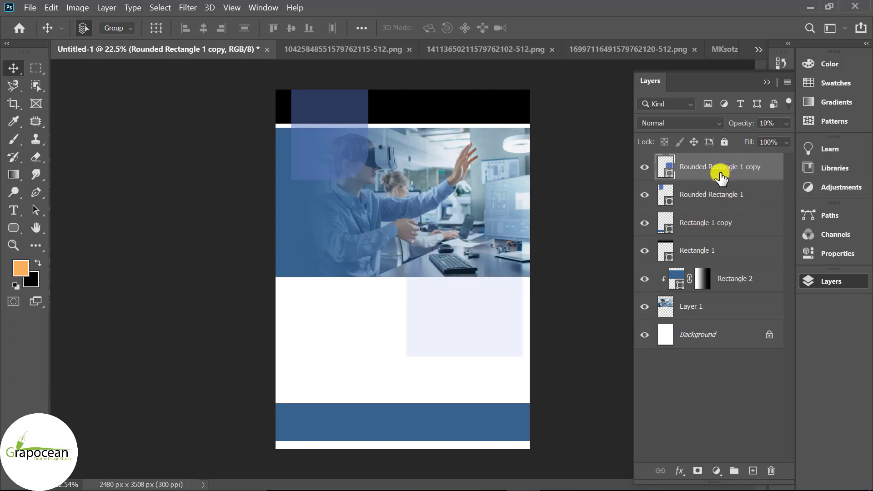
left_click(700, 193)
left_click(706, 173)
type("100")
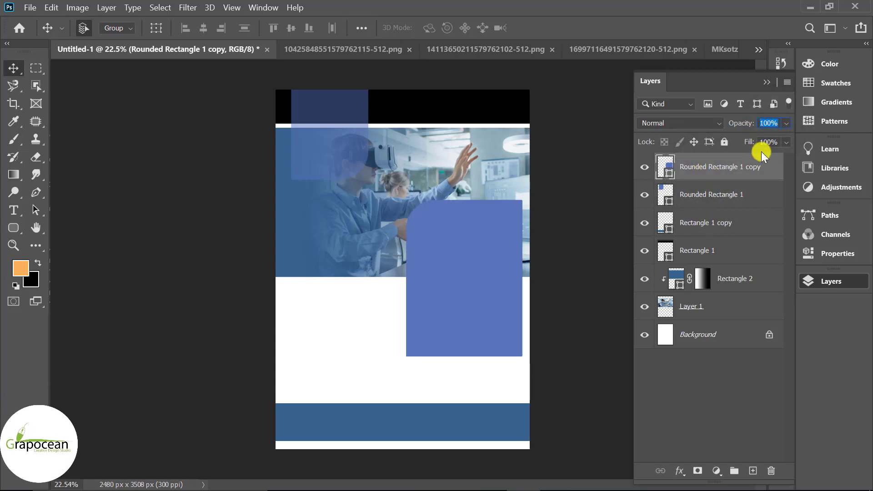
scroll(564, 317, "down", 3)
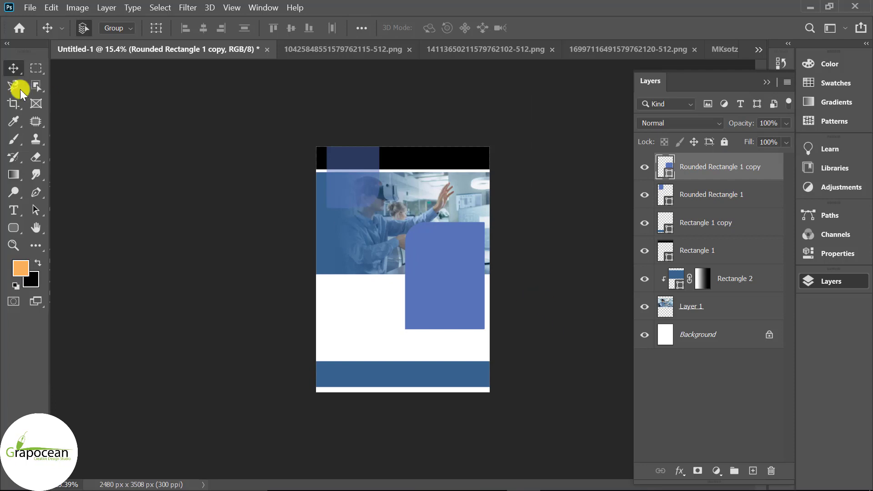
- Fill the copied block purple and set its opacity to 50%
left_click(425, 289)
left_click(13, 228)
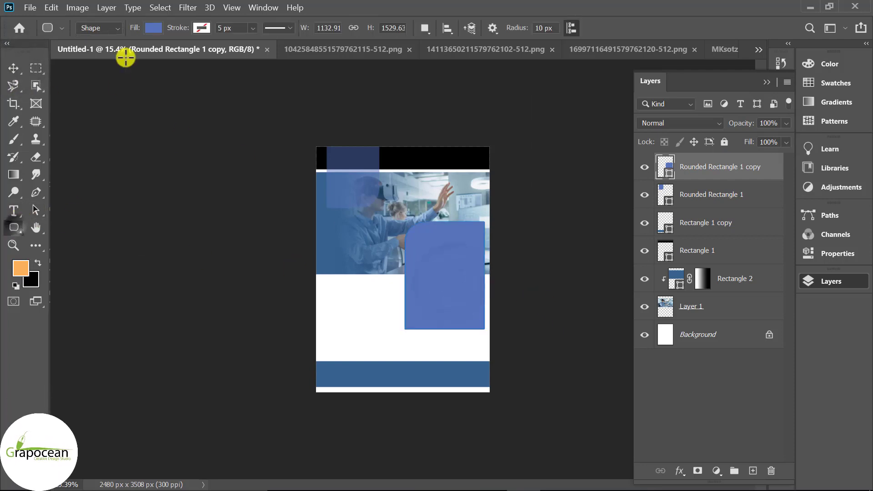
left_click(154, 28)
left_click(67, 100)
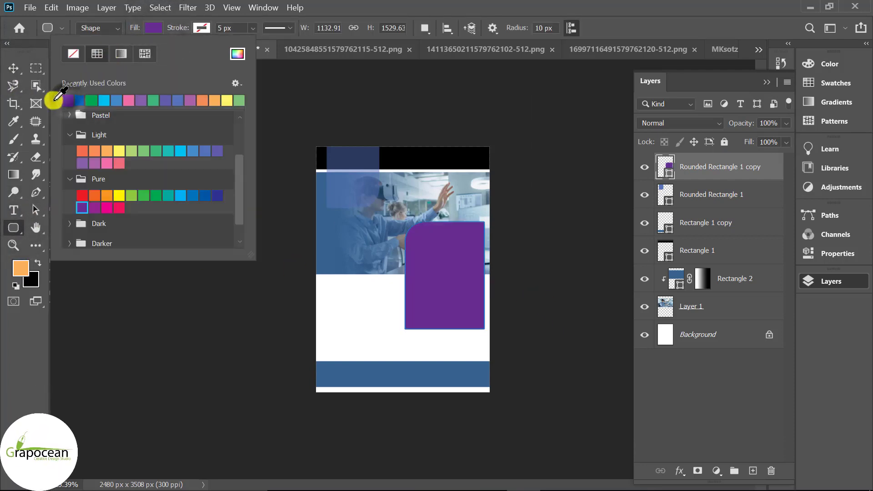
left_click(13, 68)
key("5")
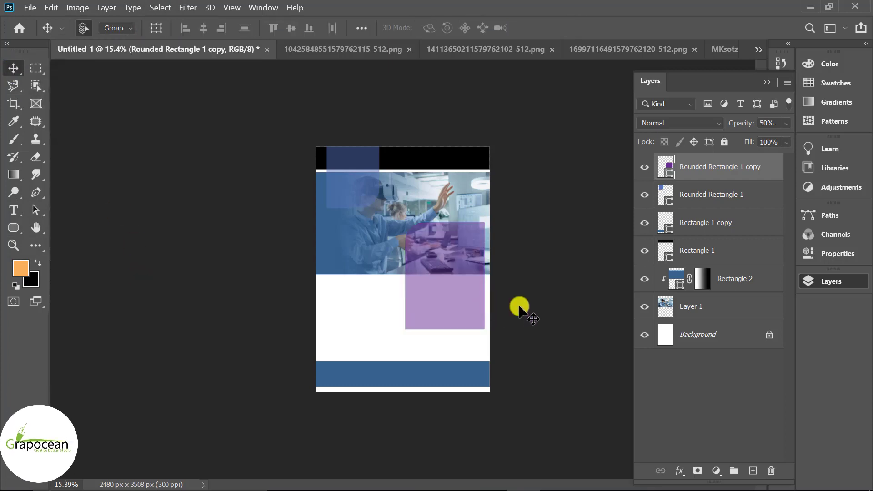
scroll(547, 285, "up", 1)
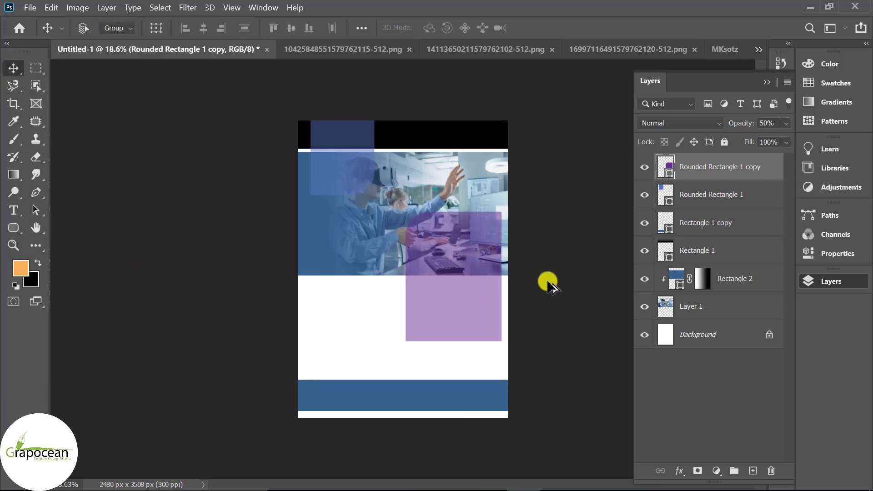
- Stretch the purple block down over the bottom band and widen it leftward
left_click(573, 314)
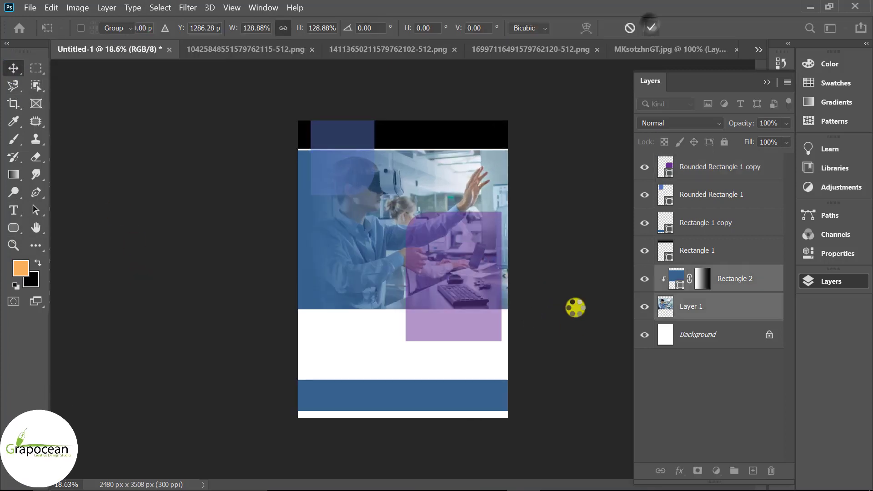
left_click(453, 341)
key("ctrl+t")
left_click_drag(459, 346, 451, 395)
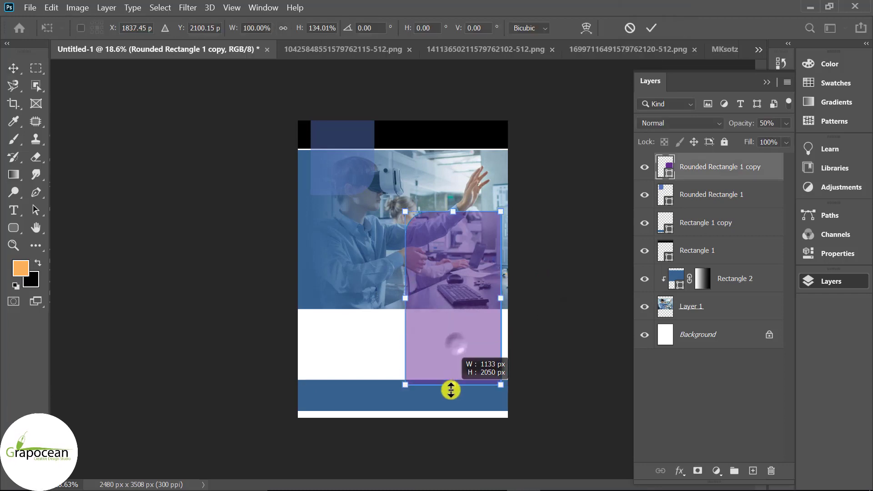
left_click_drag(404, 303, 381, 304)
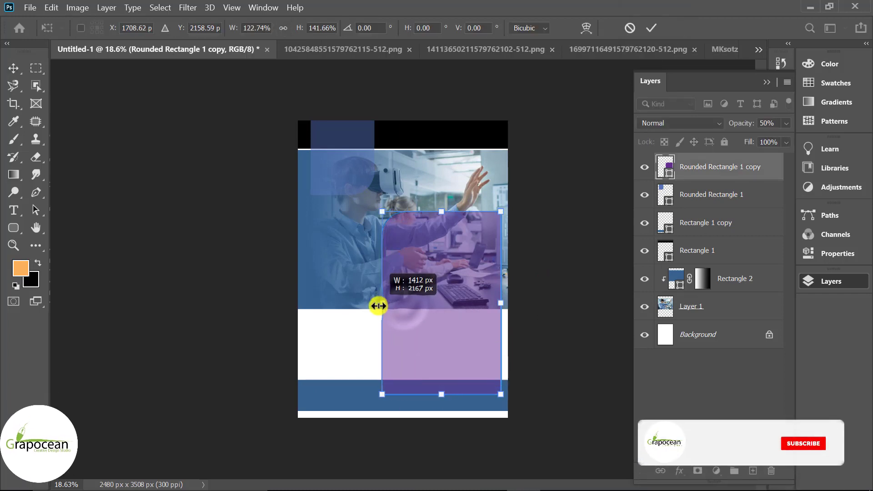
left_click(651, 28)
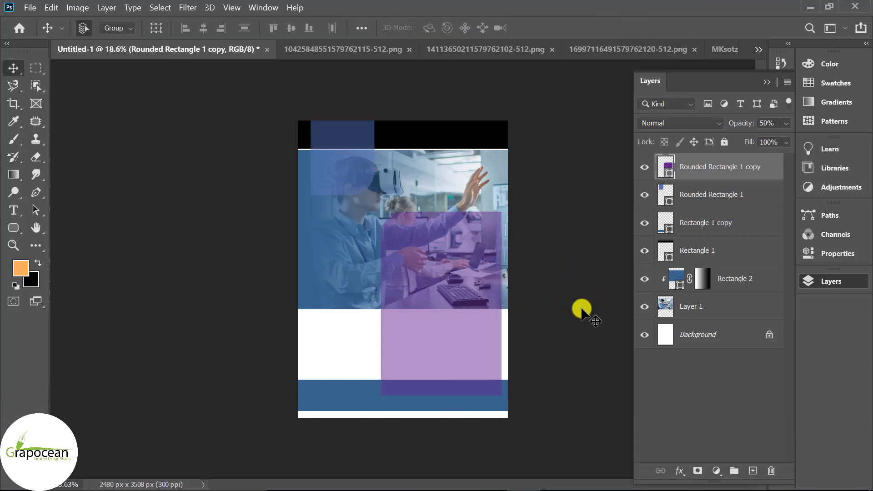
left_click(434, 340)
key("ctrl+t")
left_click_drag(382, 303, 388, 304)
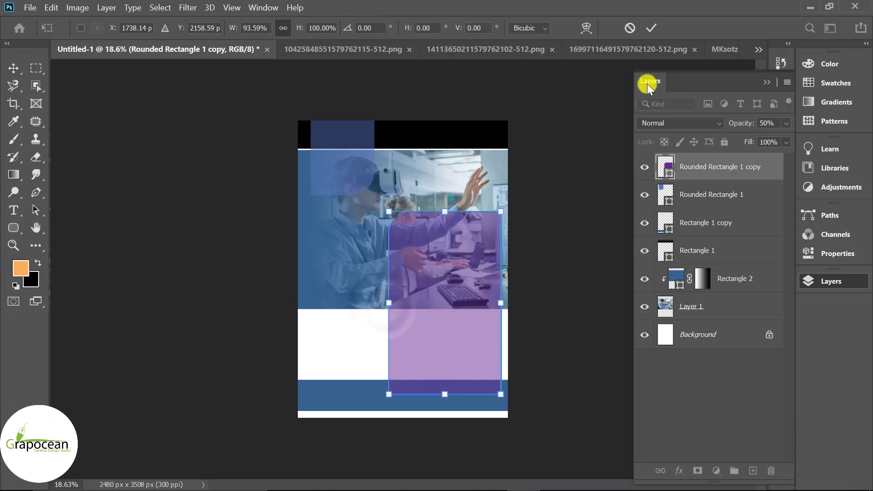
left_click(652, 28)
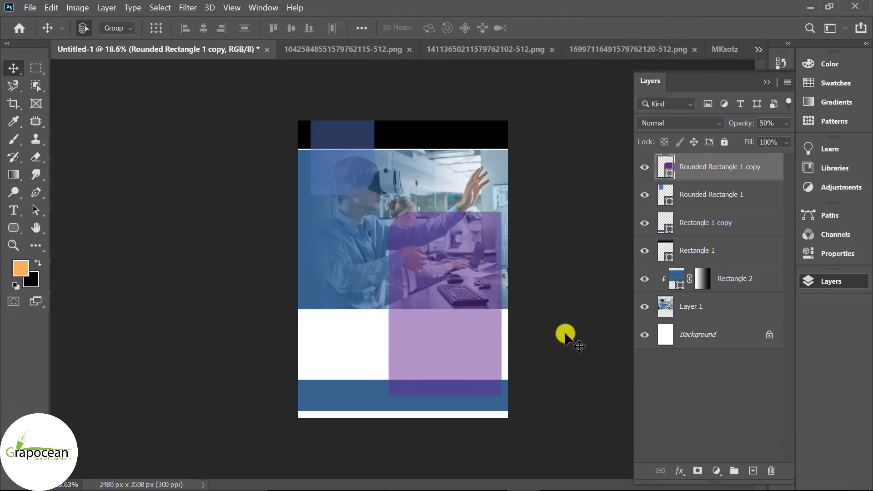
left_click(472, 379)
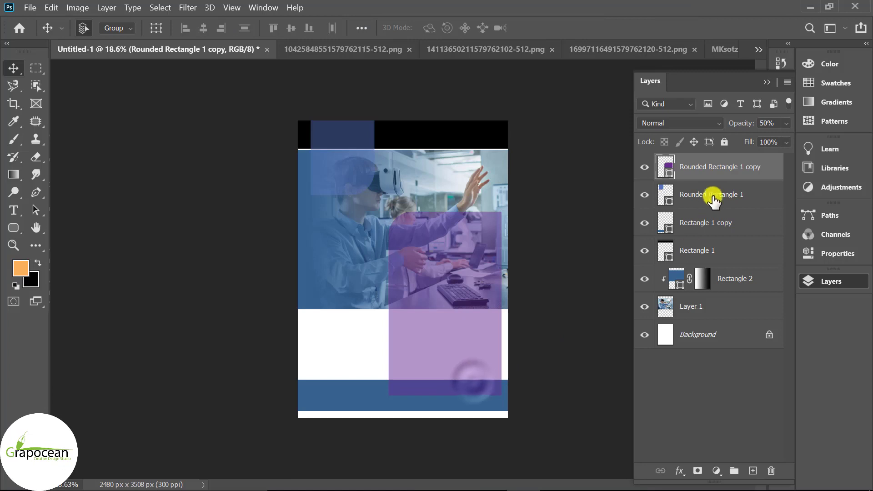
- Give the purple block's bottom-left and bottom-right corners a 180 px radius
left_click(832, 253)
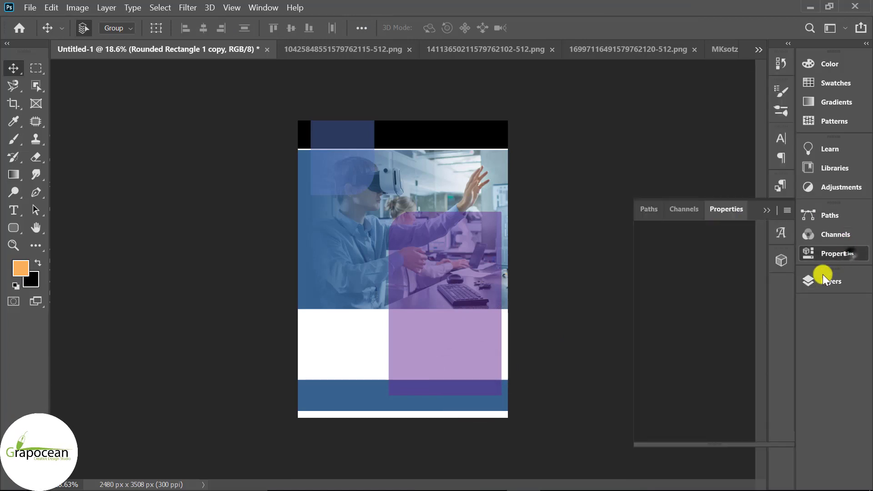
left_click(724, 383)
left_click(637, 368)
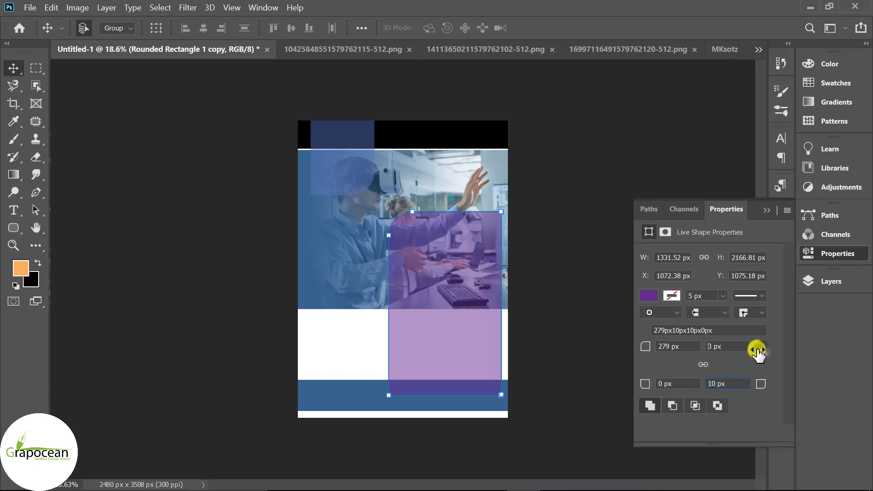
left_click_drag(757, 350, 752, 351)
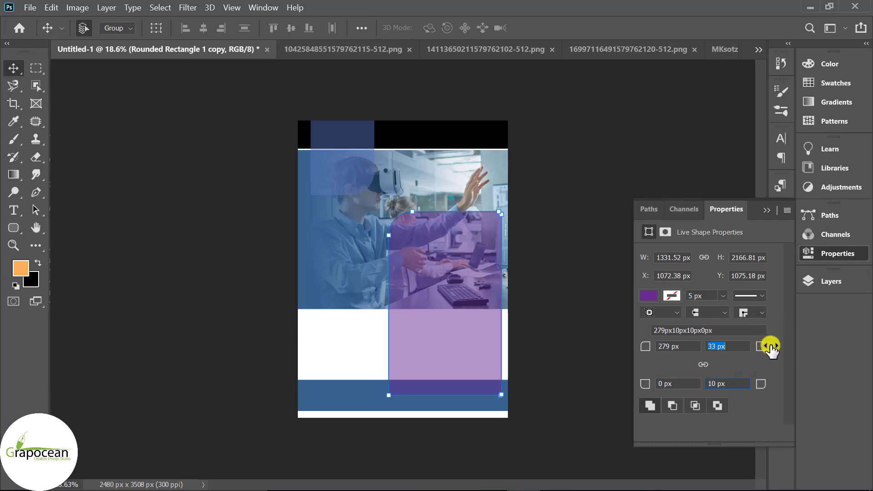
mouse_move(645, 384)
left_mouse_down()
mouse_move(737, 383)
mouse_move(769, 394)
mouse_move(771, 386)
left_mouse_up()
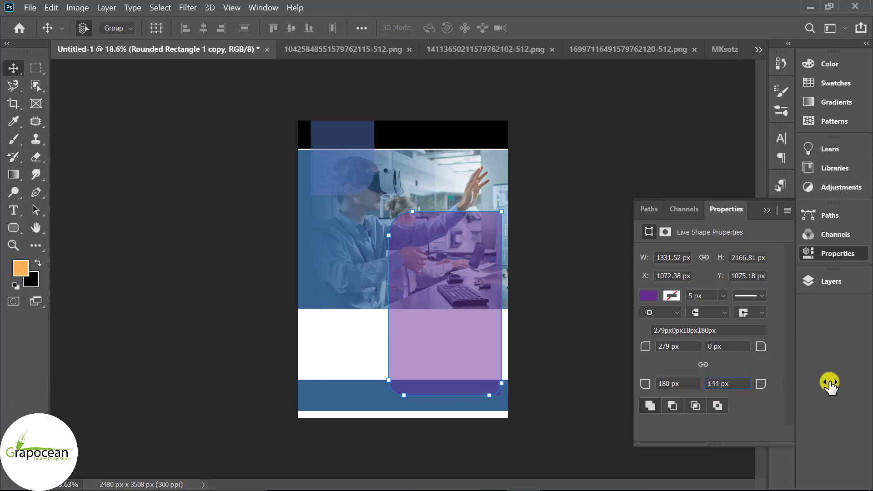
left_click_drag(847, 386, 846, 386)
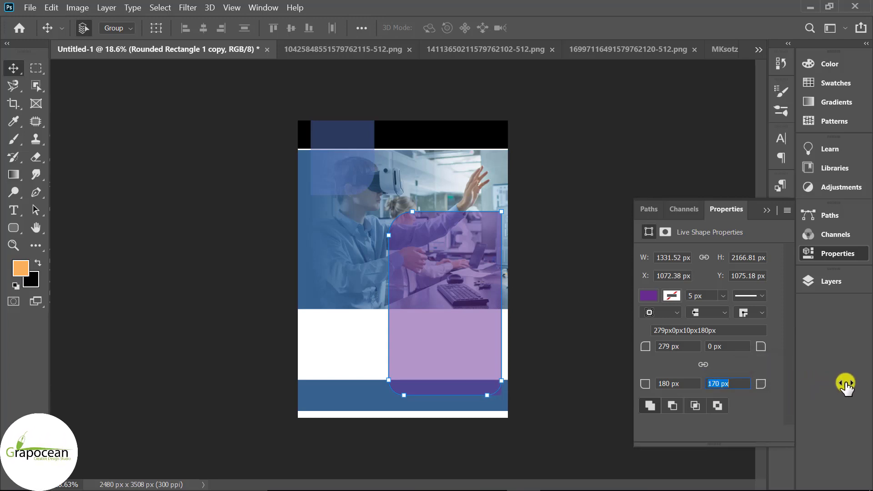
left_click_drag(850, 384, 853, 385)
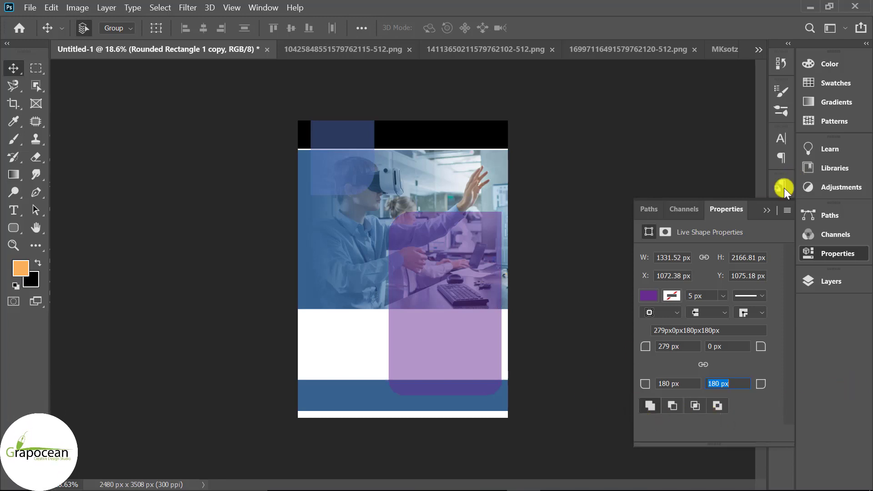
left_click(617, 310)
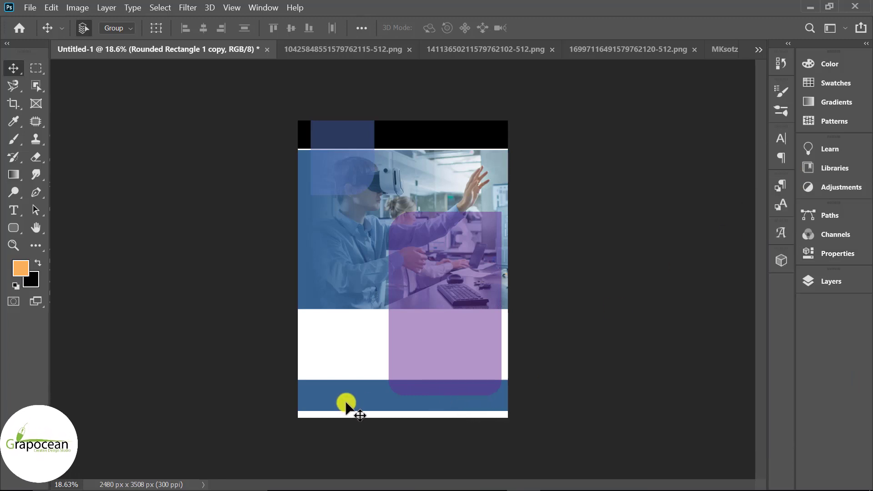
- Fill the Rectangle 1 copy bottom band with a green swatch, dismissing the error dialog
left_click(347, 404)
left_click(832, 281)
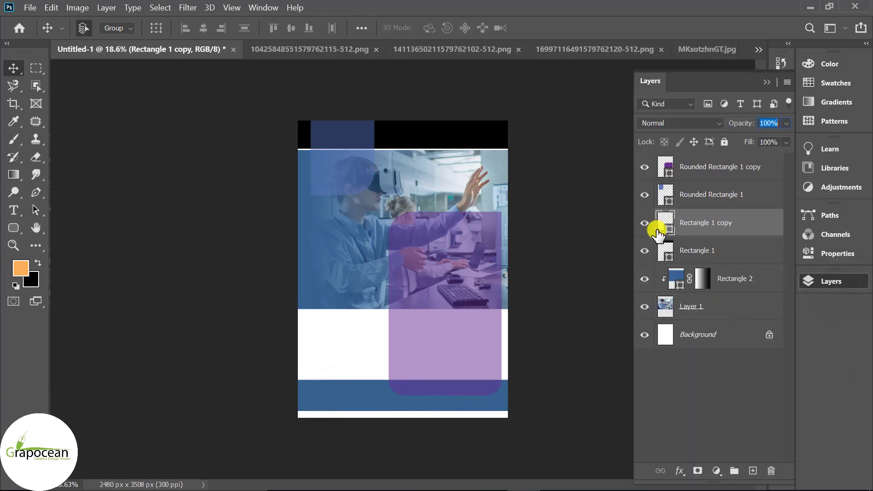
left_click(14, 228)
left_click(150, 30)
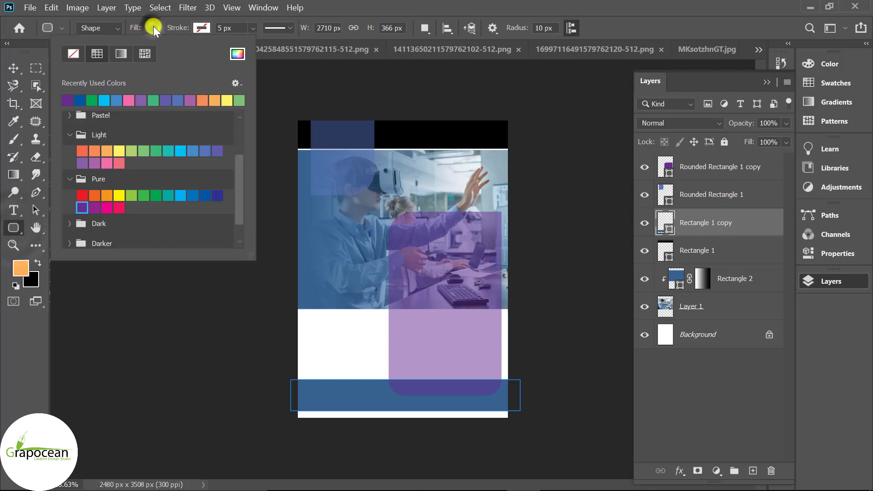
left_click(95, 98)
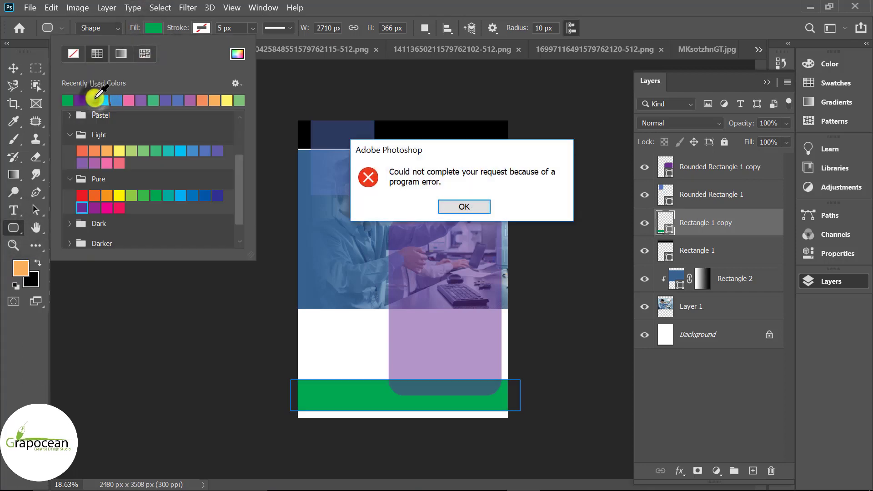
left_click(462, 205)
key("v")
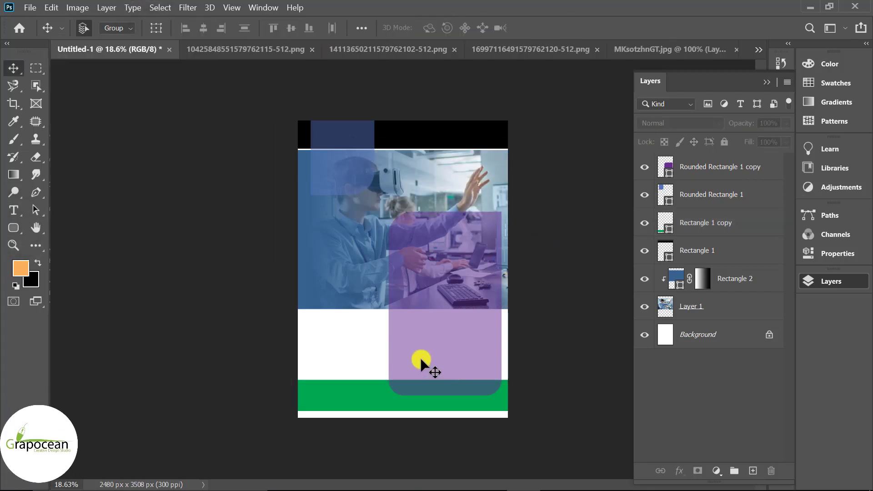
- Add a 'WE ARE SPECIALIZE IN' text layer sized 11.33 pt
left_click(15, 209)
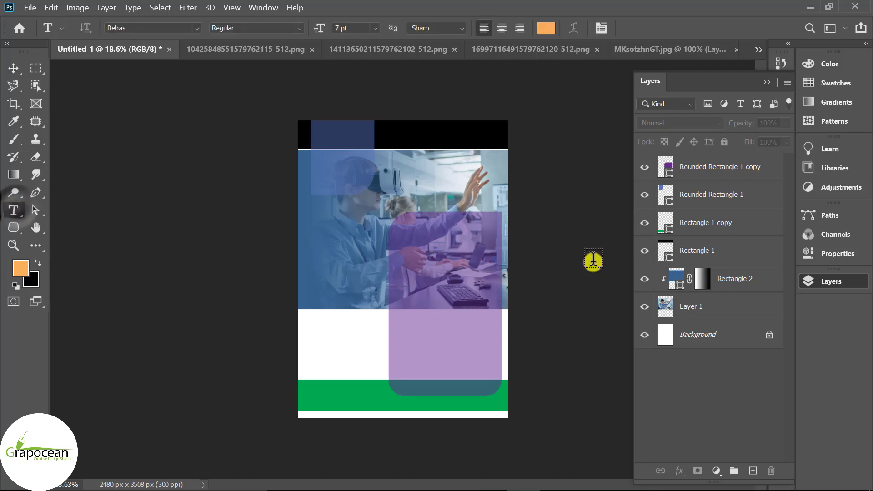
left_click(726, 168)
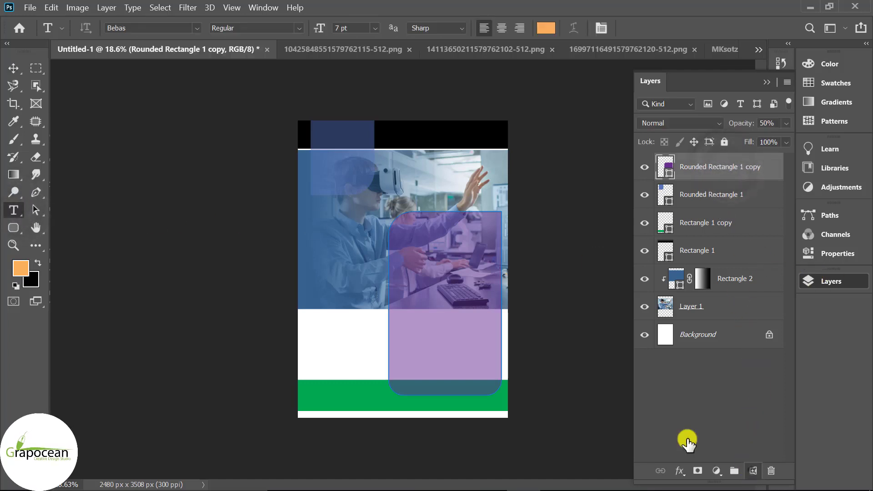
left_click(344, 227)
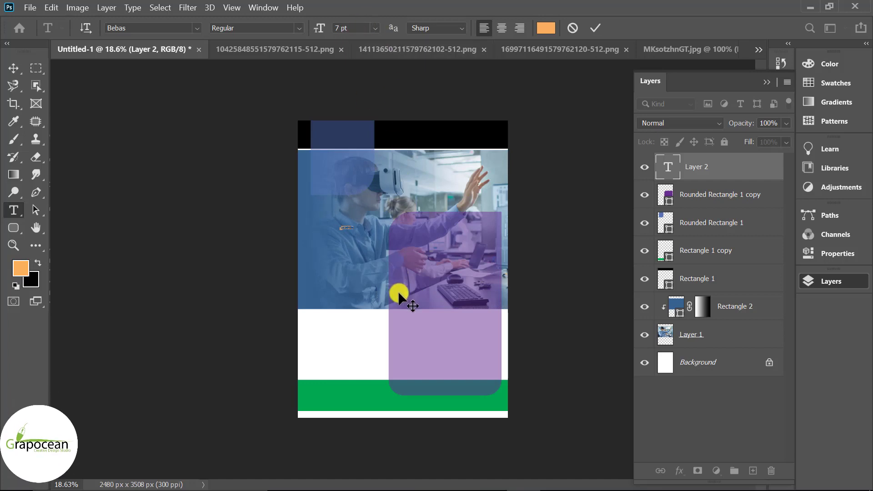
scroll(397, 294, "up", 3)
scroll(319, 217, "up", 2)
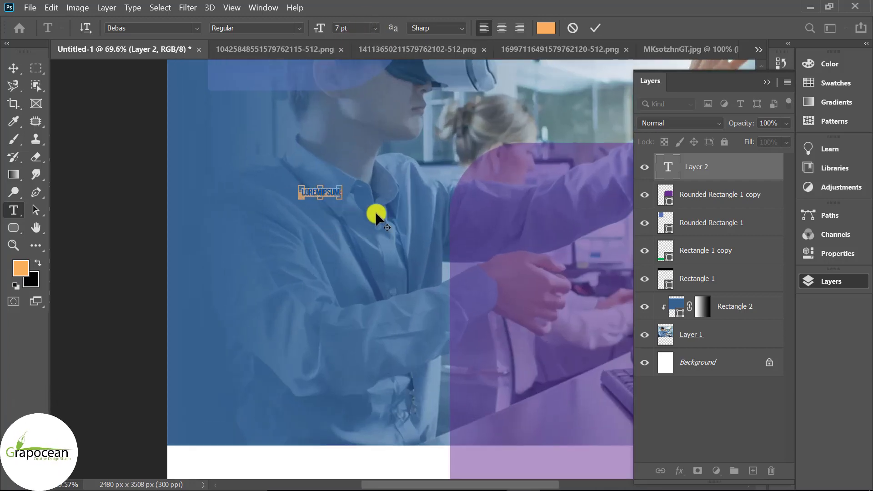
scroll(374, 212, "up", 1)
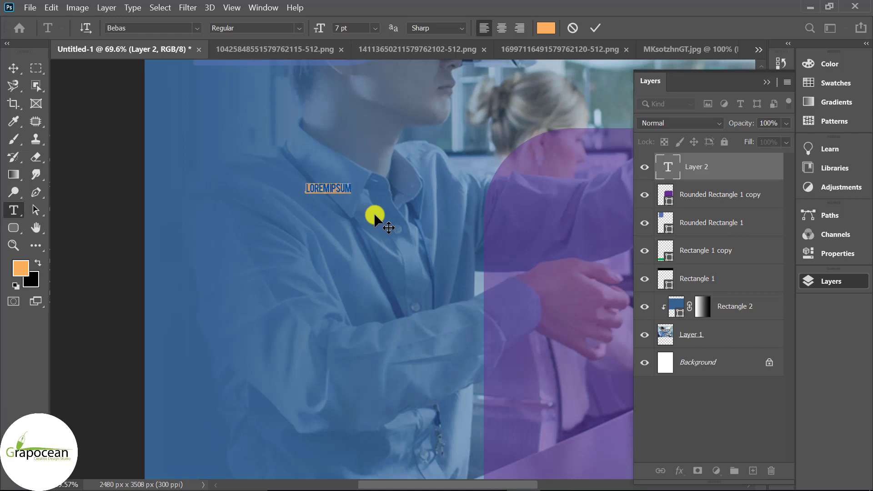
type("WE ARE")
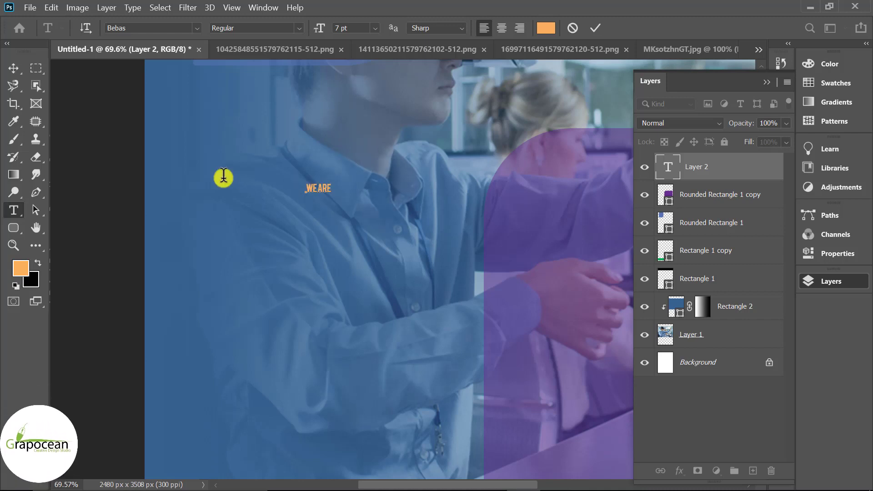
type(" SPECIALIZE IN")
scroll(339, 199, "down", 1)
scroll(292, 224, "down", 2)
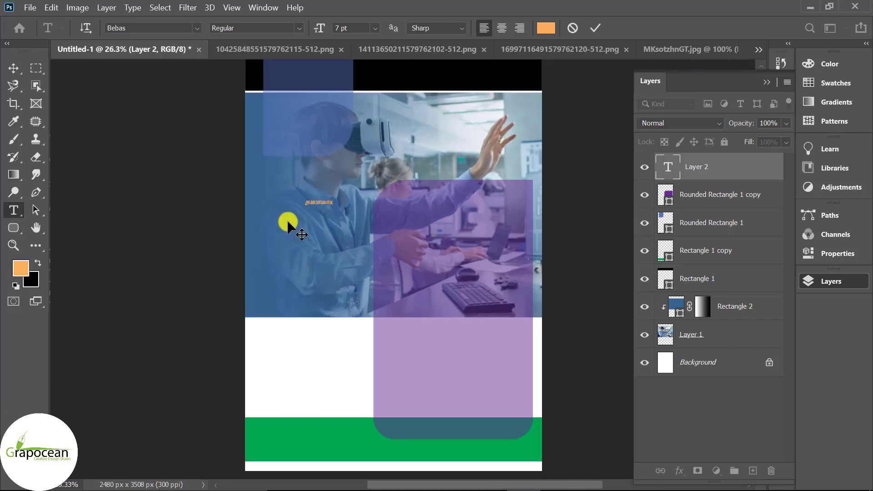
scroll(343, 209, "up", 2)
key("ctrl+a")
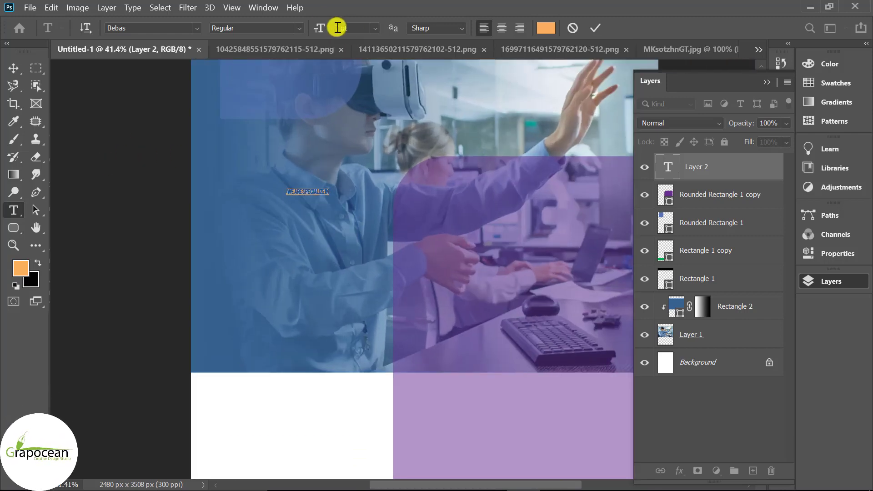
type("11.33")
key("Return")
- Colour the heading ffffff and move it right onto the purple panel
left_click(546, 28)
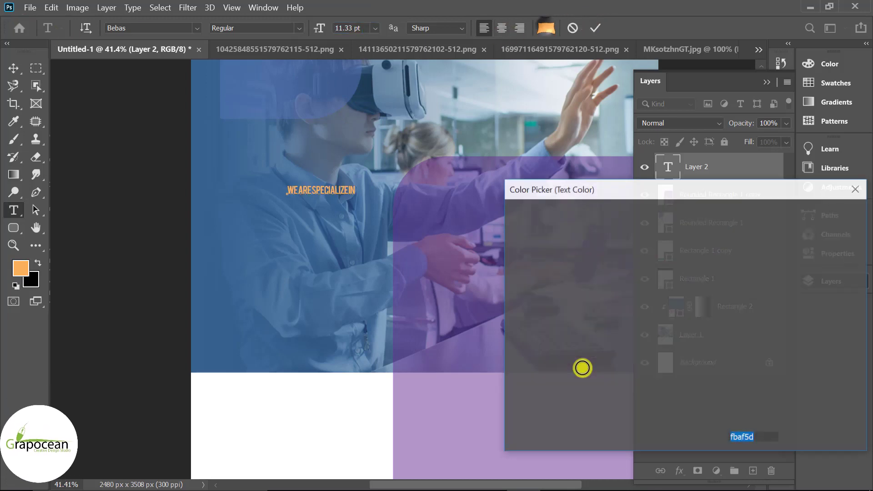
type("ffffff")
left_click(835, 217)
left_click(13, 68)
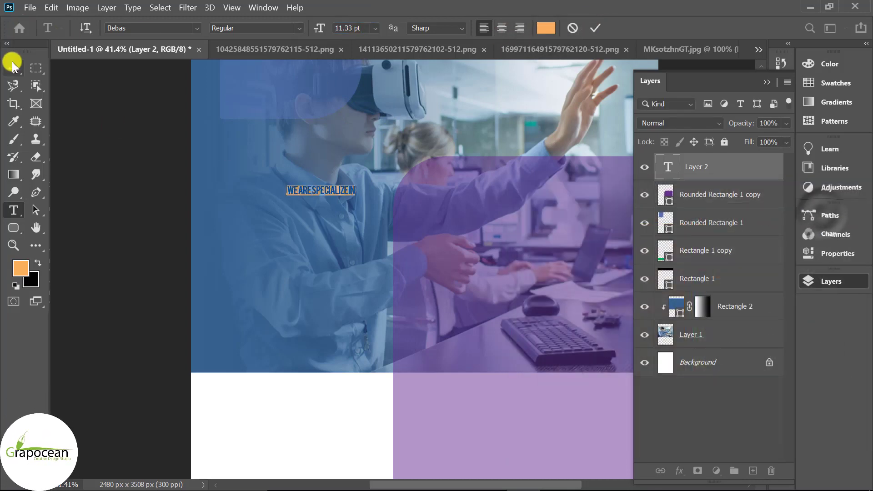
mouse_move(341, 190)
left_mouse_down()
mouse_move(561, 192)
mouse_move(512, 181)
mouse_move(653, 192)
left_mouse_up()
- Reapply pure white to the heading and centre it at the panel's top
left_click(13, 210)
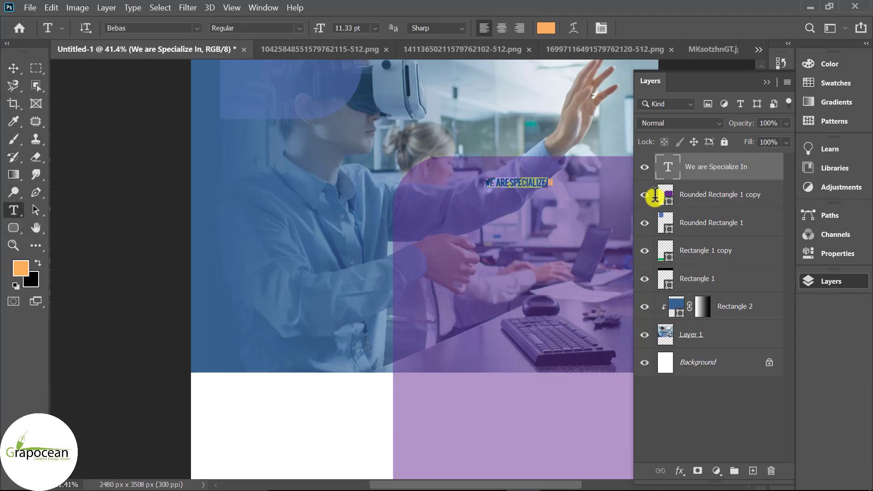
left_click(546, 28)
left_click_drag(556, 263, 577, 220)
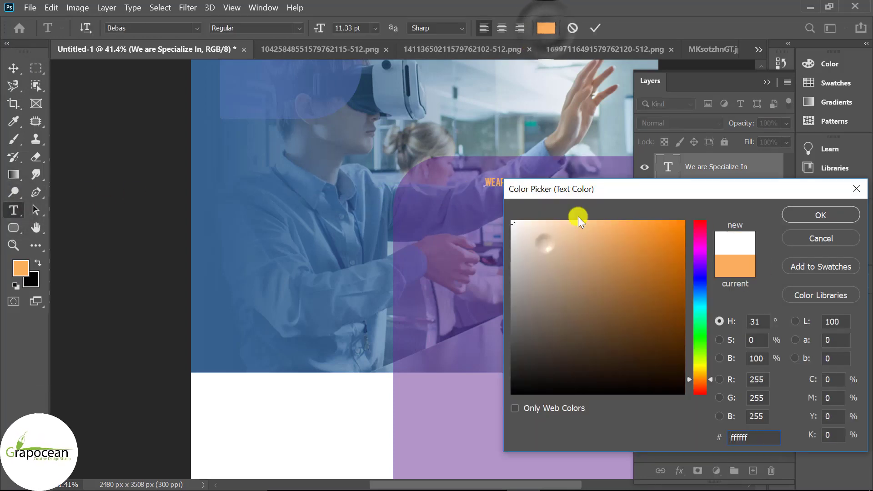
left_click(810, 215)
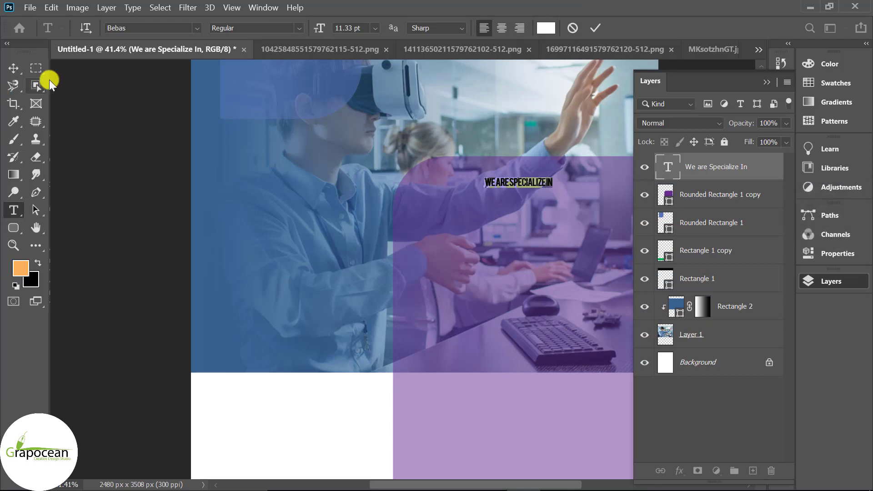
left_click(13, 68)
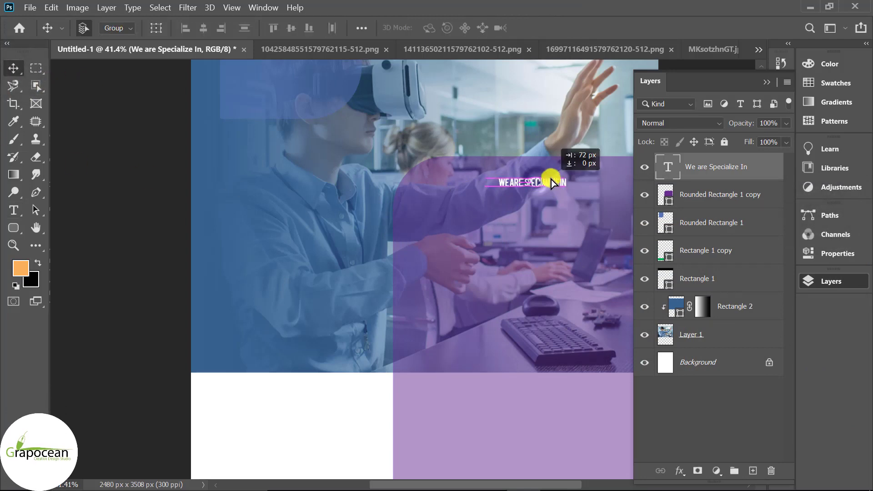
left_click_drag(552, 180, 549, 175)
scroll(488, 195, "down", 1)
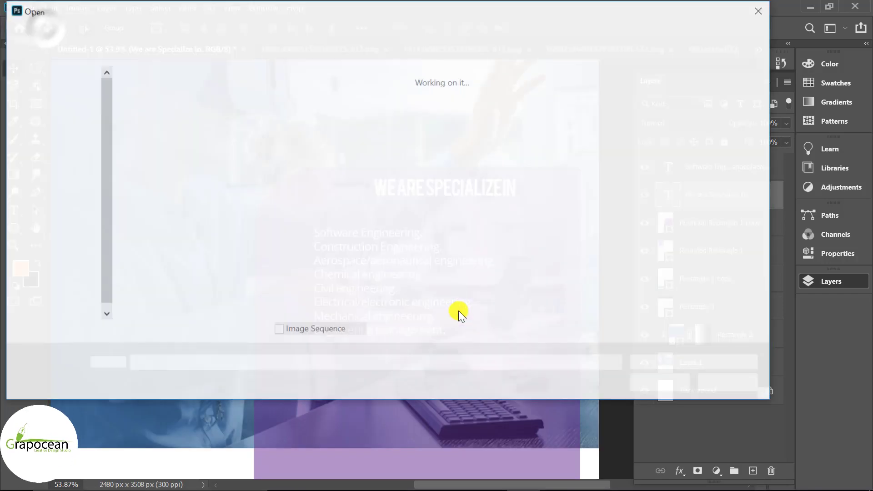
- Open the check mark PNG and drag it onto the flyer canvas
left_click(156, 108)
left_click(673, 387)
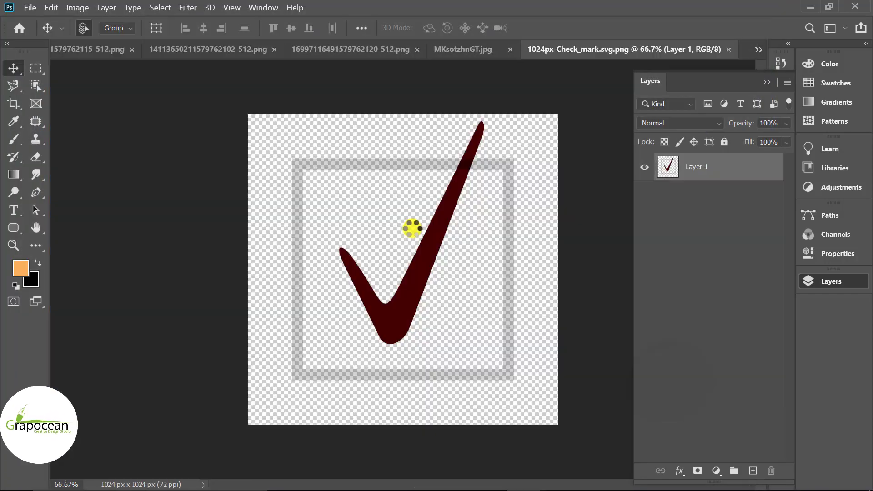
left_click_drag(414, 228, 444, 225)
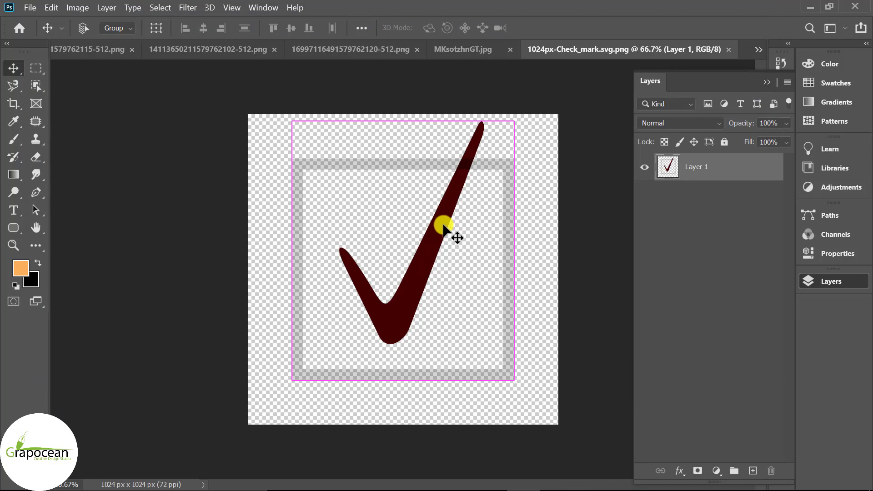
mouse_move(788, 50)
left_mouse_down()
mouse_move(649, 58)
mouse_move(419, 279)
mouse_move(430, 292)
left_mouse_up()
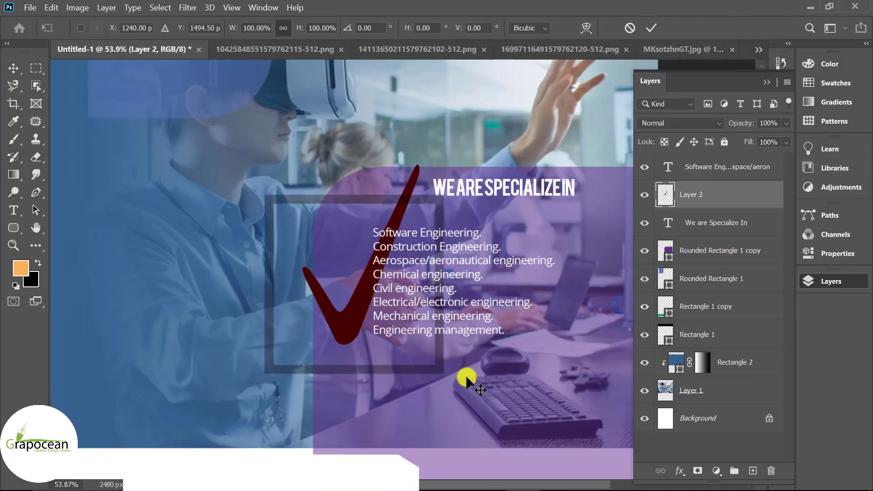
- Shrink the check mark beside Software Engineering and Alt-drag copies down the list lines
key("ctrl+t")
mouse_move(444, 374)
left_mouse_down()
mouse_move(301, 339)
mouse_move(354, 280)
mouse_move(358, 174)
mouse_move(367, 168)
mouse_move(381, 179)
left_mouse_up()
scroll(354, 279, "up", 2)
scroll(354, 279, "up", 2)
scroll(388, 163, "up", 2)
scroll(387, 161, "up", 2)
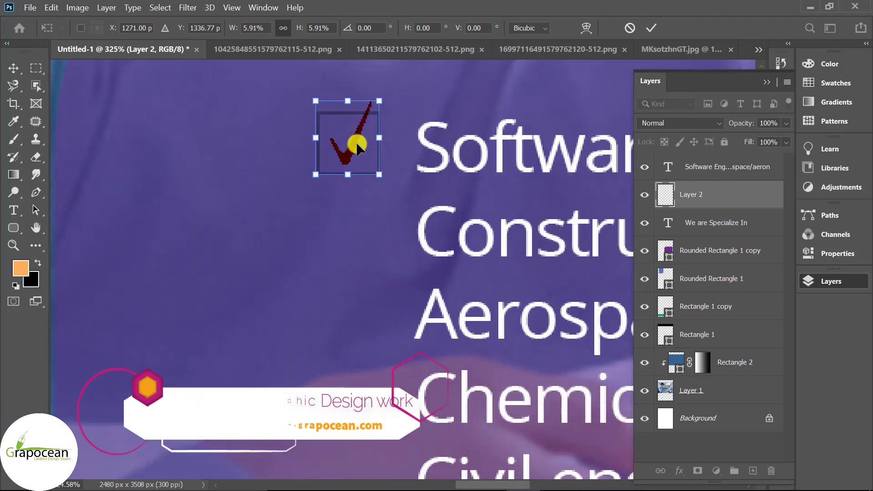
left_click_drag(356, 142, 370, 143)
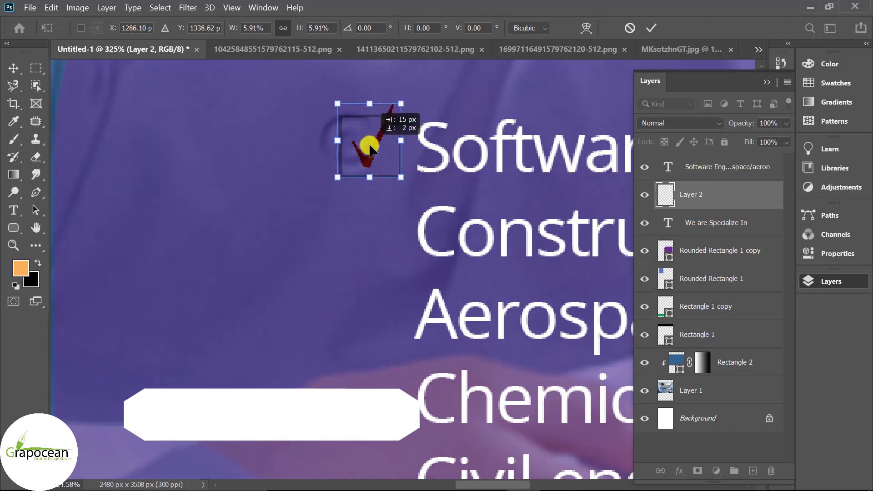
left_click(651, 27)
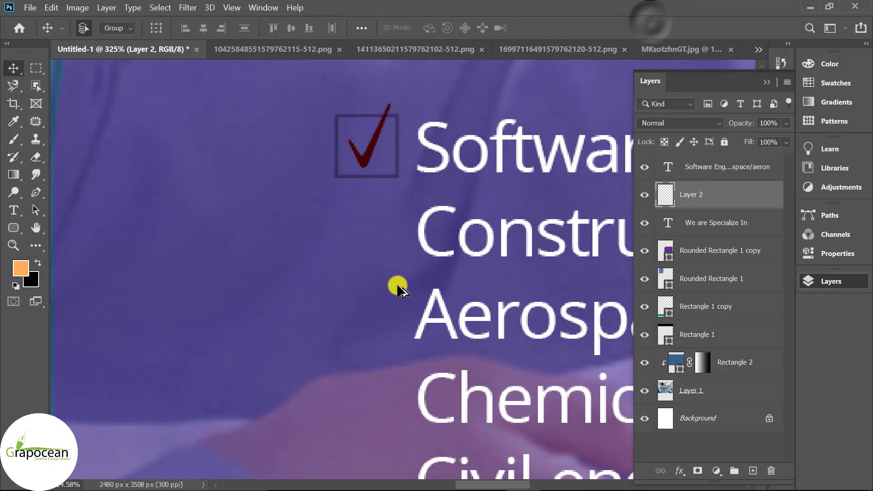
scroll(397, 283, "down", 3)
scroll(432, 305, "down", 2)
scroll(432, 305, "up", 3)
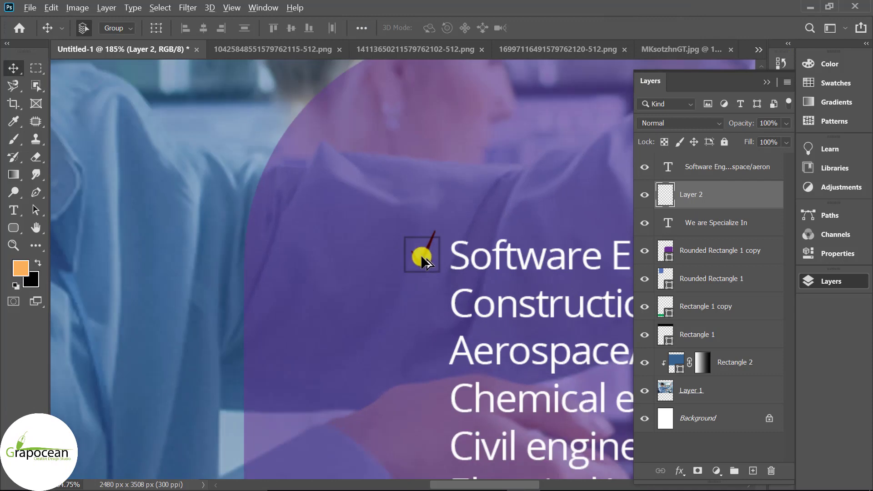
left_click_drag(421, 255, 419, 306)
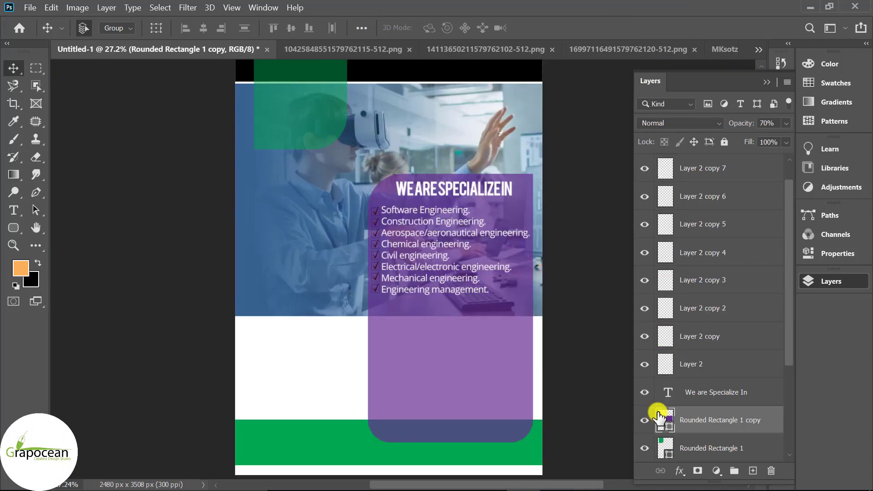
- Convert Layer 2 through Layer 2 copy 7 into one smart object
left_click(698, 363)
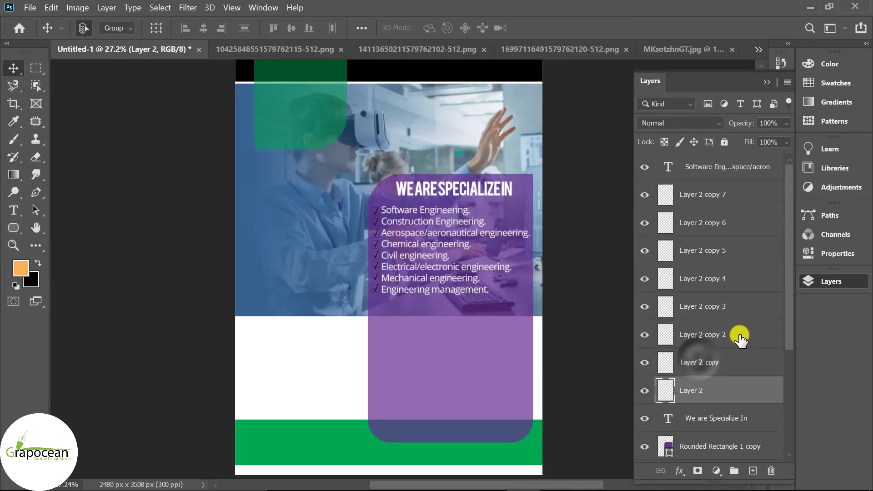
left_click(740, 195, "shift")
right_click(740, 195)
left_click(605, 197)
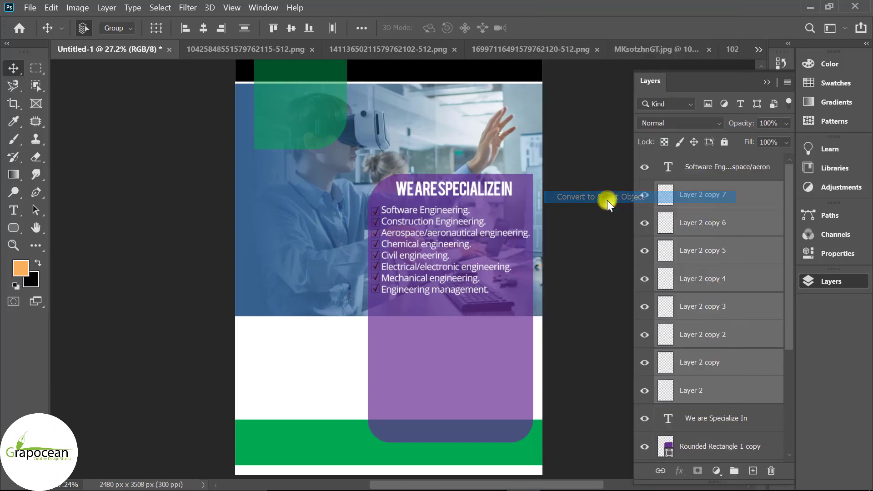
- Give the check mark smart object a white Color Overlay layer style
right_click(717, 200)
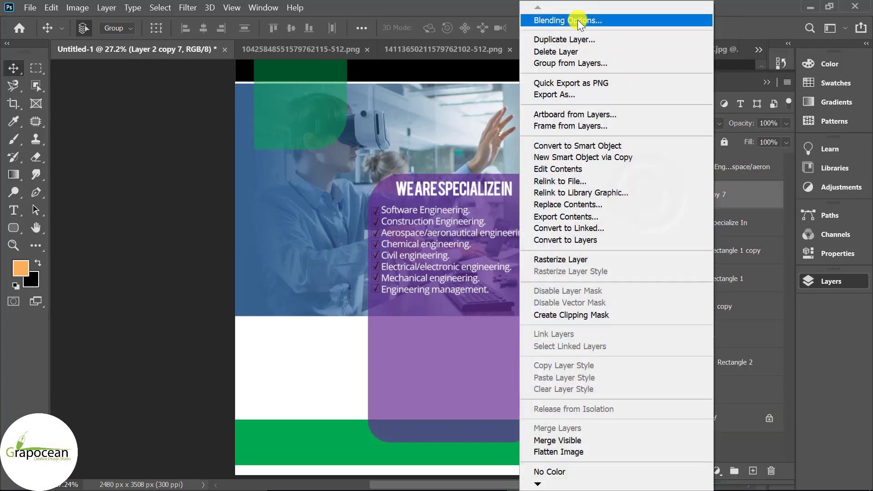
left_click(572, 20)
left_click(192, 345)
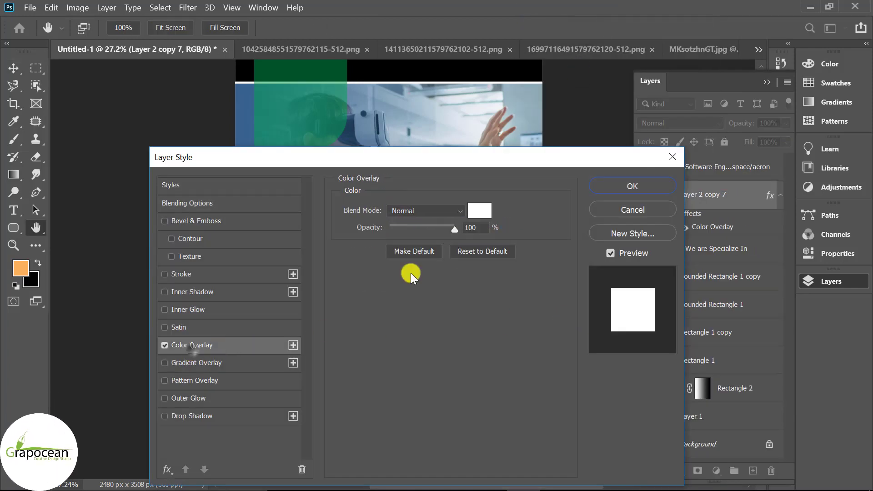
mouse_move(429, 160)
left_mouse_down()
mouse_move(720, 420)
mouse_move(381, 390)
left_mouse_up()
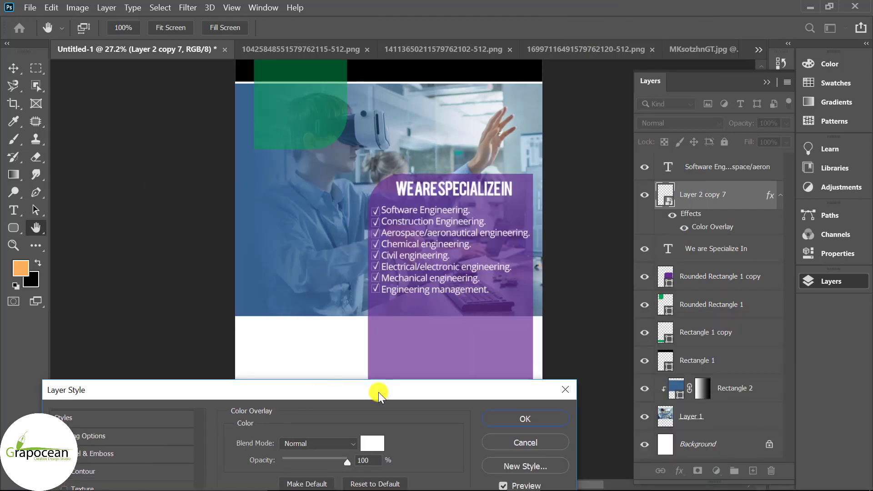
left_click(517, 412)
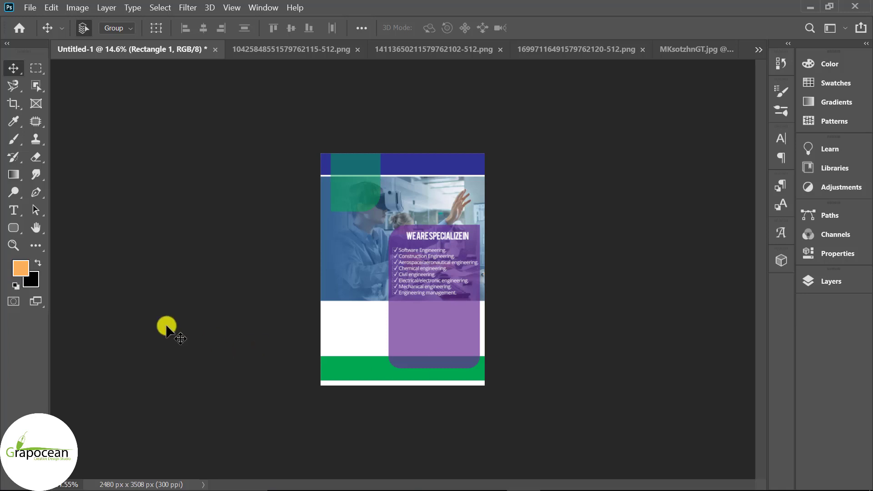
- Create a new top text layer holding the 'Software Engineering Experts' heading
left_click(12, 213)
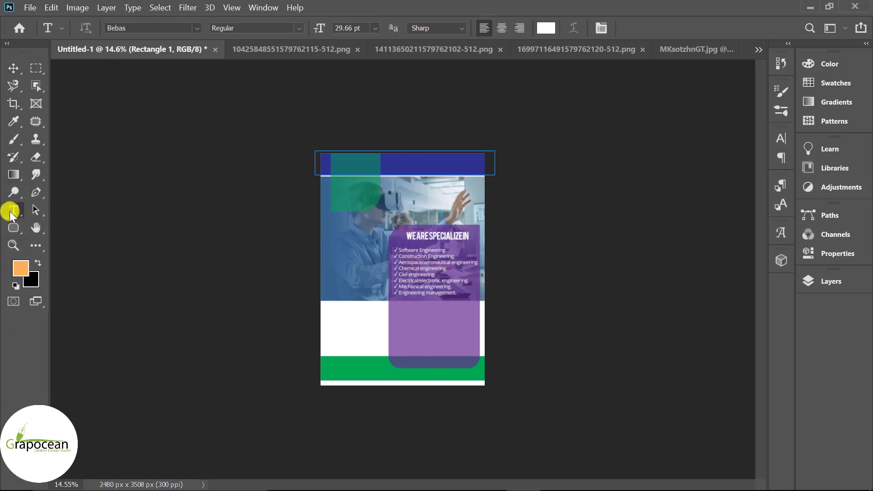
left_click(832, 280)
left_click(740, 167)
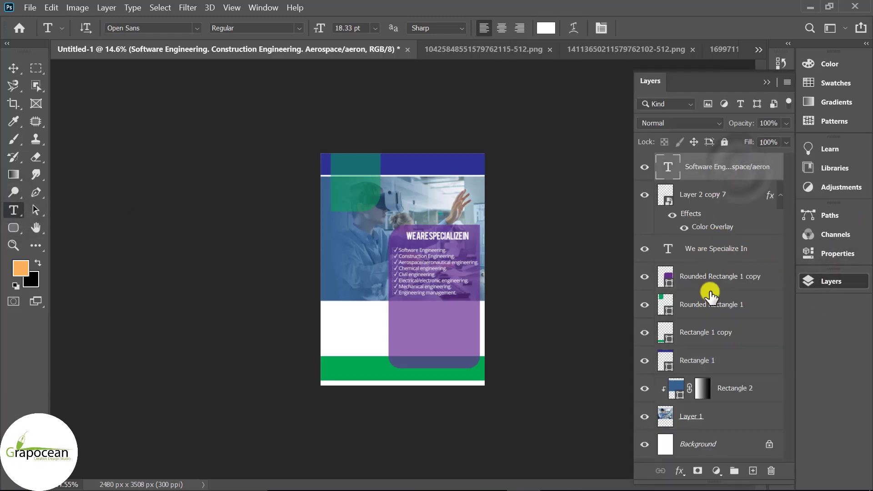
left_click(753, 471)
scroll(360, 258, "up", 2)
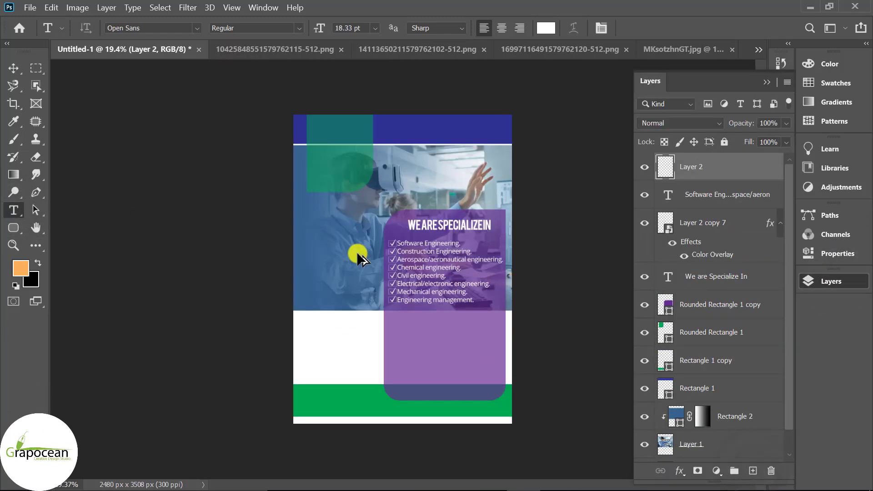
left_click(335, 223)
key("BackSpace")
type("So")
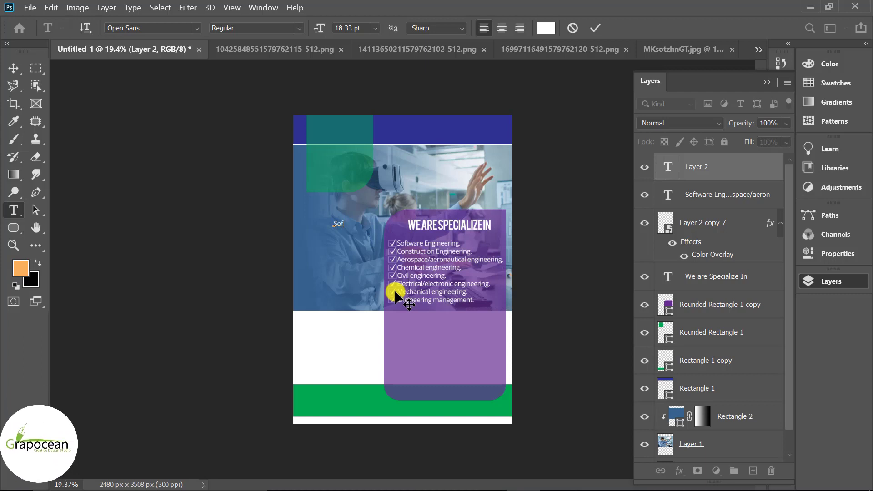
type("ftware")
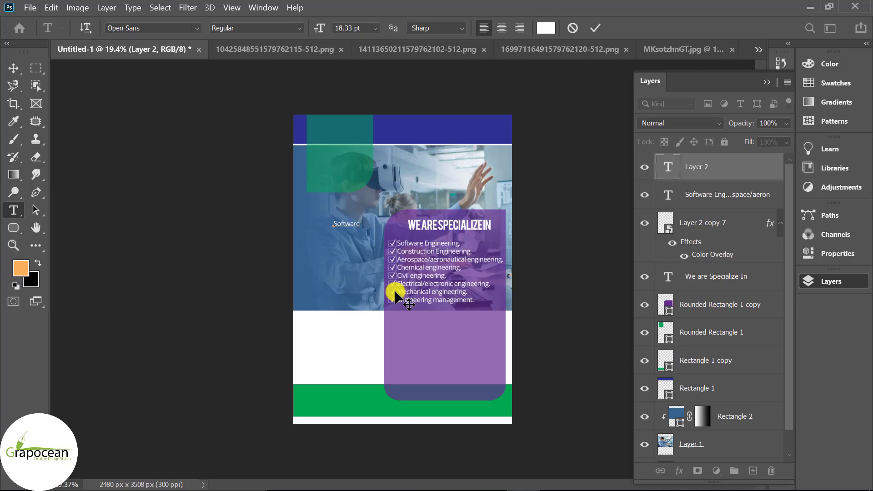
type("ngi")
type("neering Exp")
type("erts")
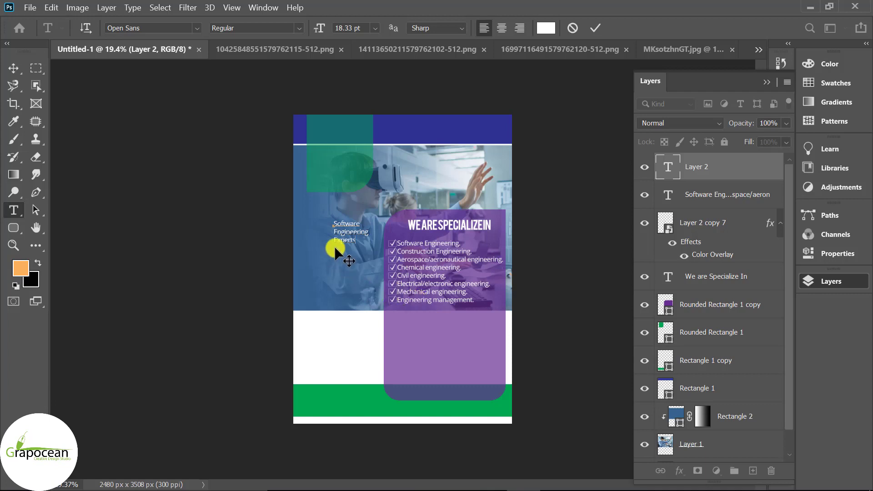
- Scale the heading by 1.618 to 47.99 pt and make it Extrabold
key("ctrl+a")
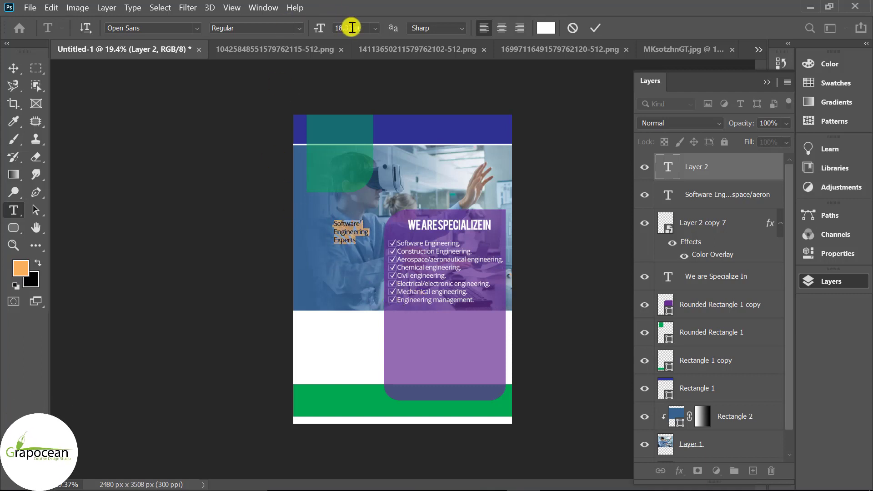
type("*1")
left_click(350, 28)
type("*1.618")
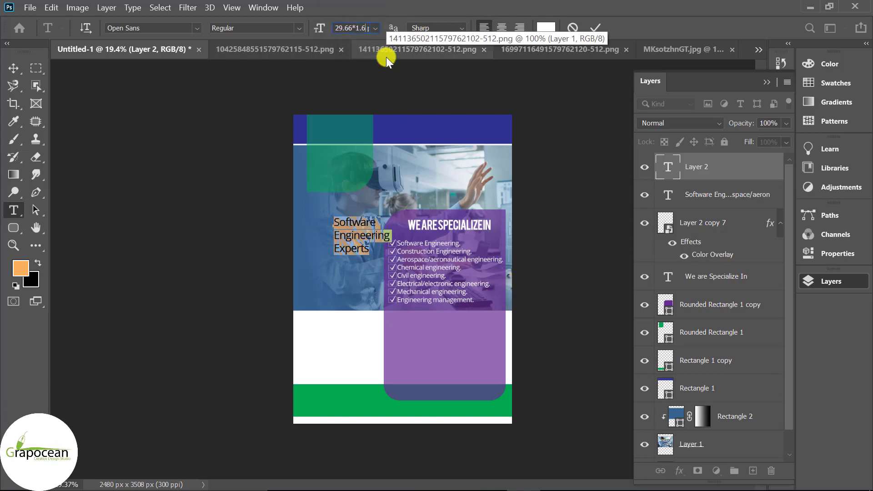
key("Return")
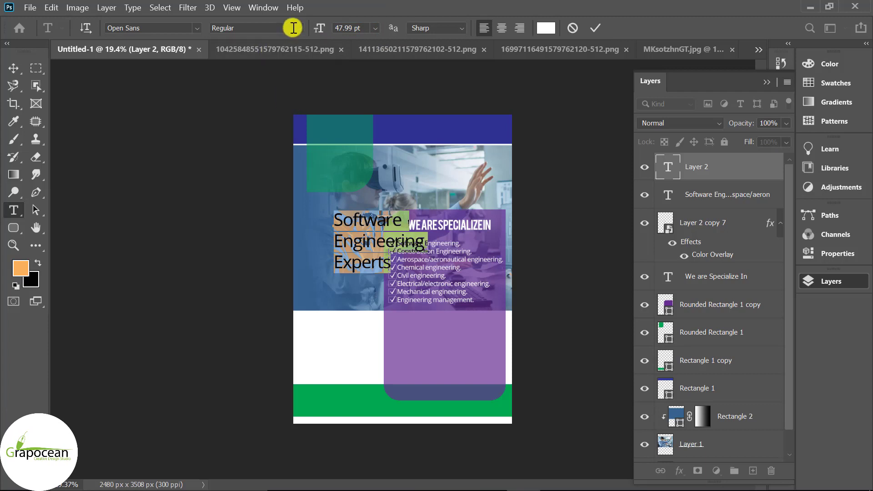
left_click(297, 27)
left_click(275, 111)
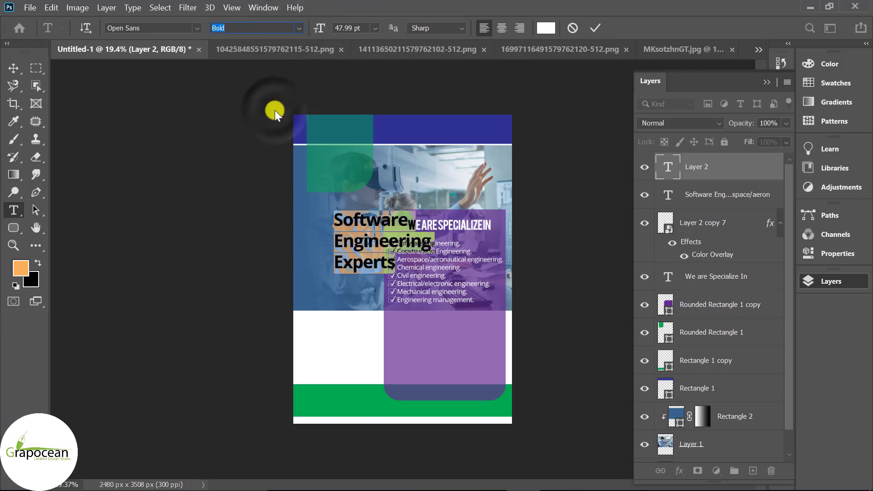
left_click(299, 27)
left_click(276, 127)
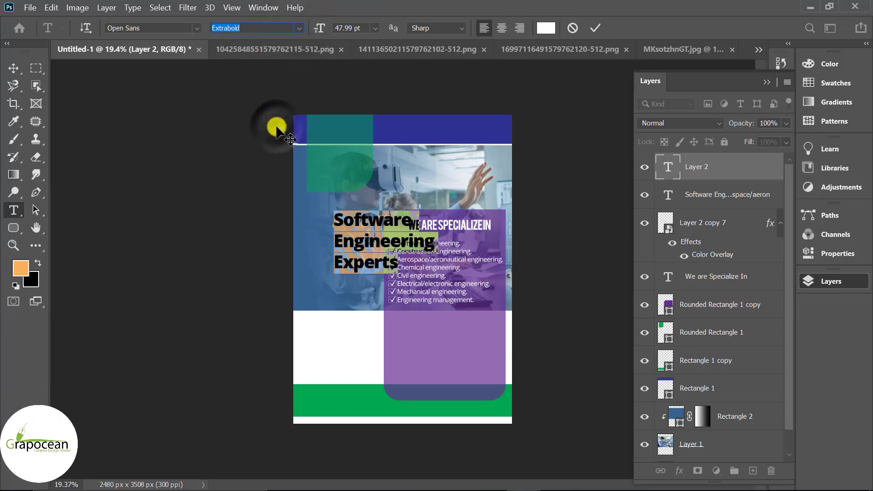
- Move the heading to the photo's upper left and tighten its leading and tracking
left_click(10, 68)
left_click_drag(345, 240, 346, 182)
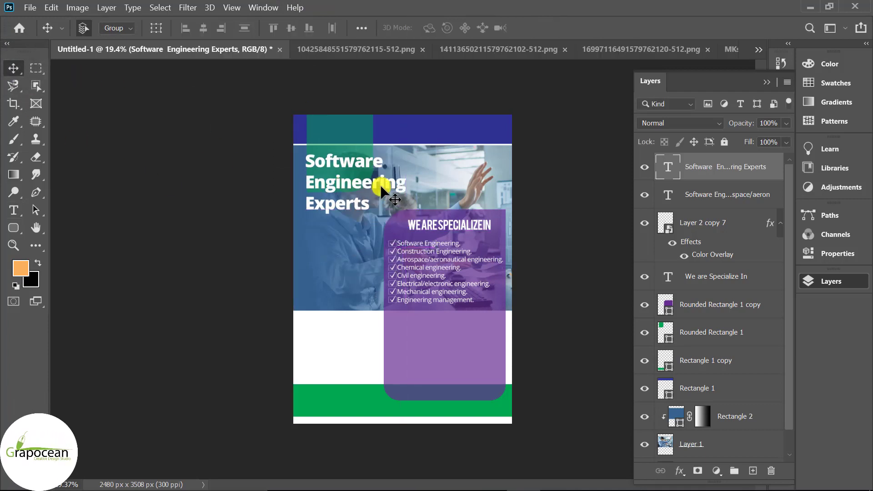
left_click(369, 135)
left_click(13, 211)
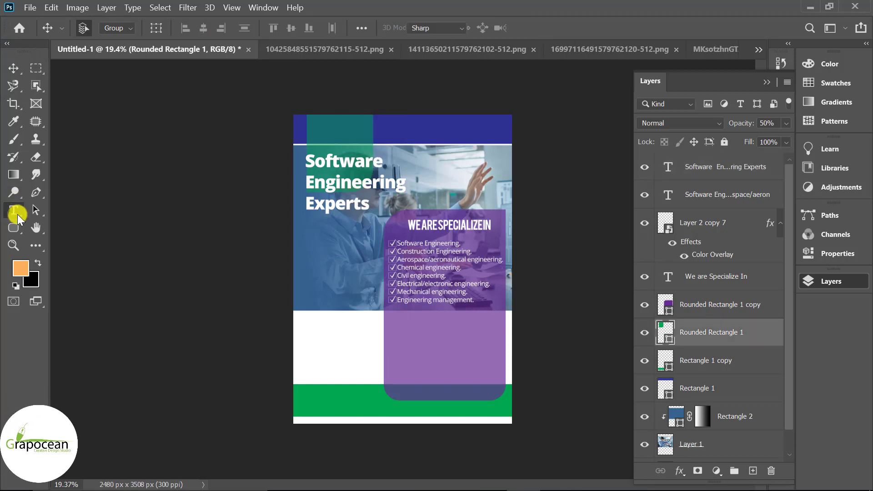
left_click_drag(364, 201, 291, 159)
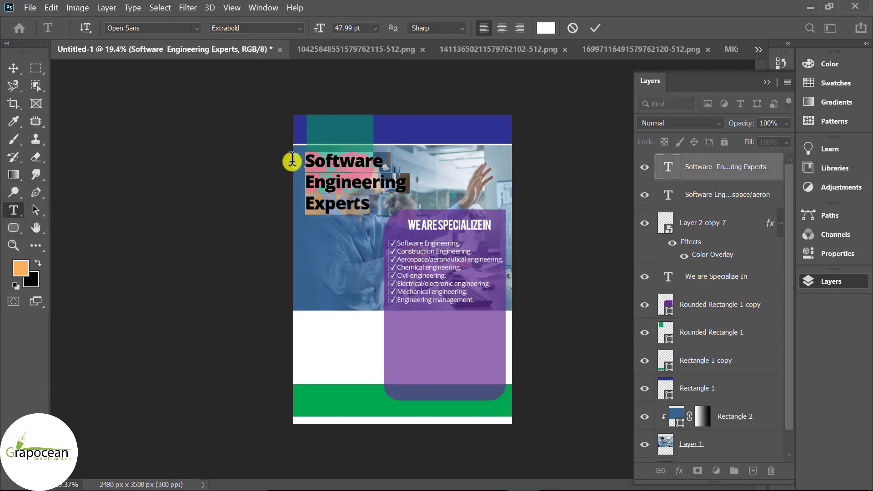
key("alt+Up")
key("alt+Up")
key("alt+Up")
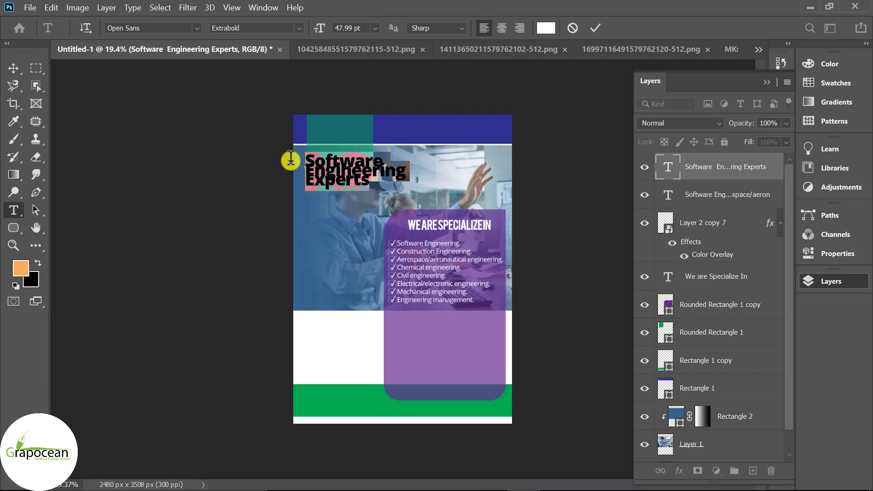
key("alt+Down")
key("alt+Down")
key("alt+Down")
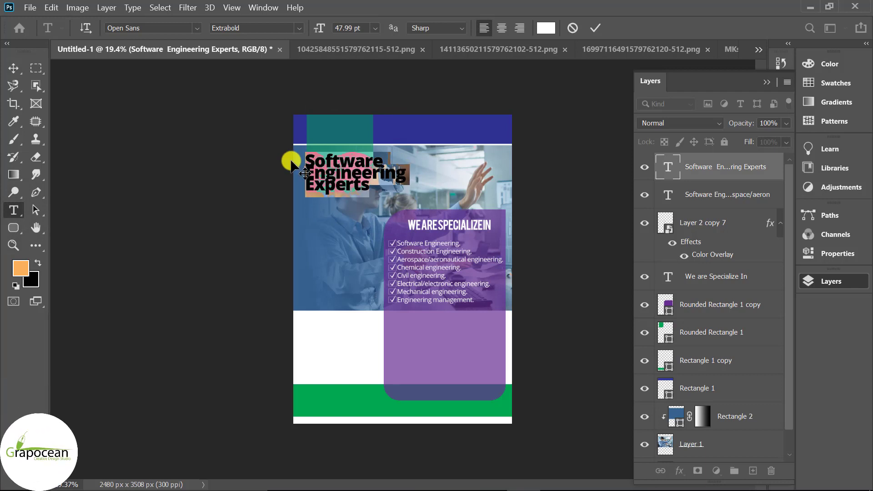
key("alt+Down")
key("alt+Down")
key("alt+Down")
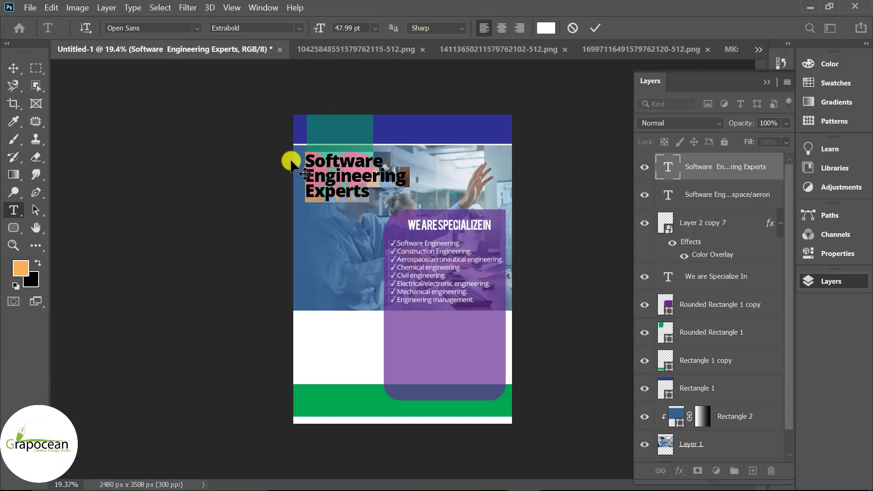
key("alt+Left")
key("alt+Left")
key("alt+Left")
key("alt+Left")
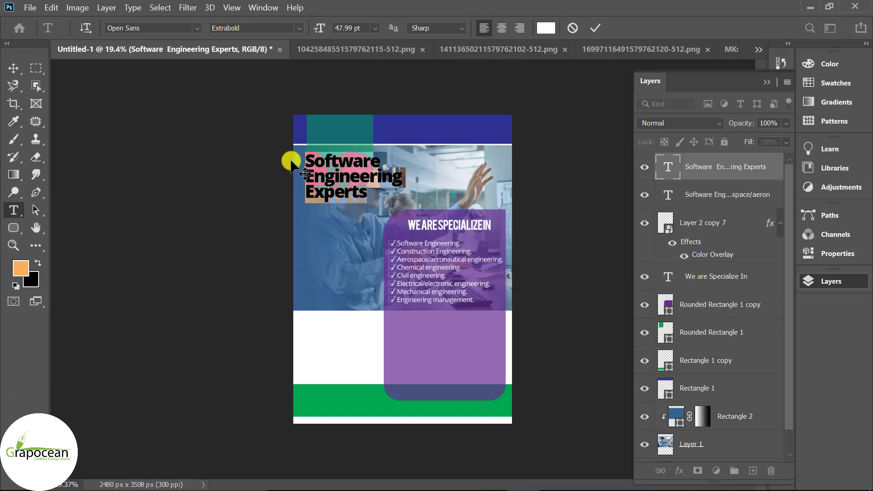
left_click(13, 68)
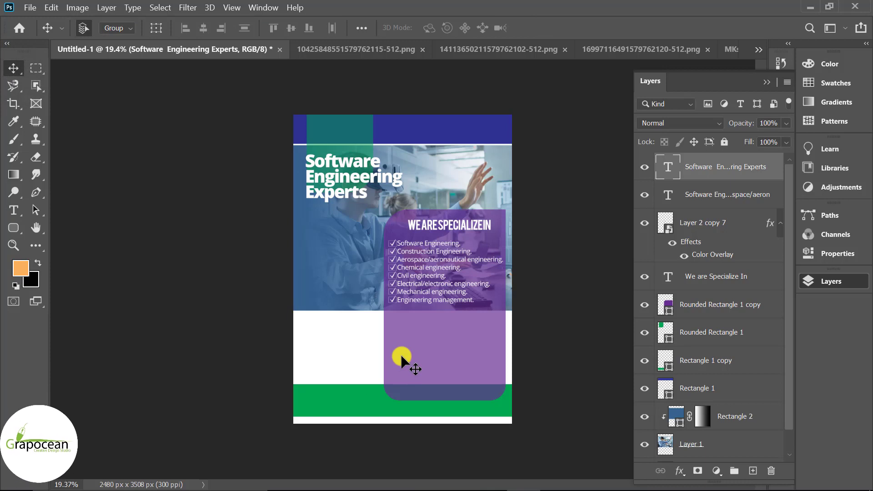
scroll(329, 271, "up", 1)
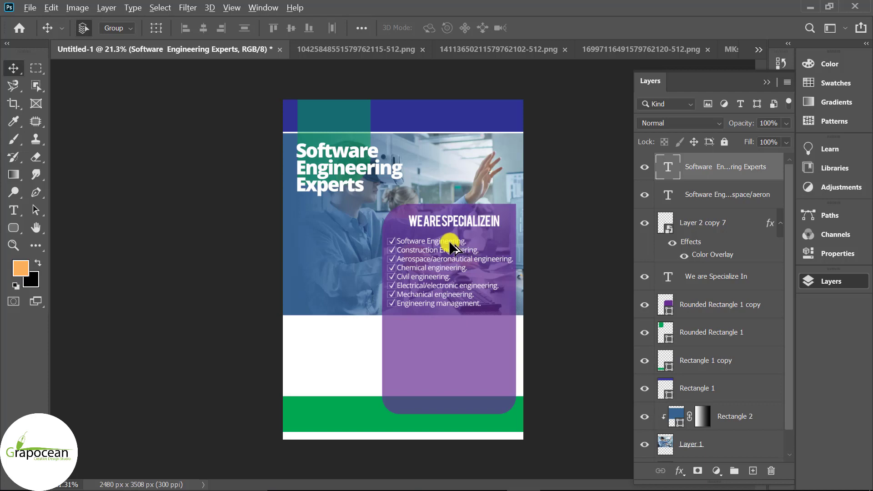
- Copy the checklist under the heading and retype it as 'We Provide Graphic Design Services for Client and Company.'
left_click_drag(448, 241, 351, 203)
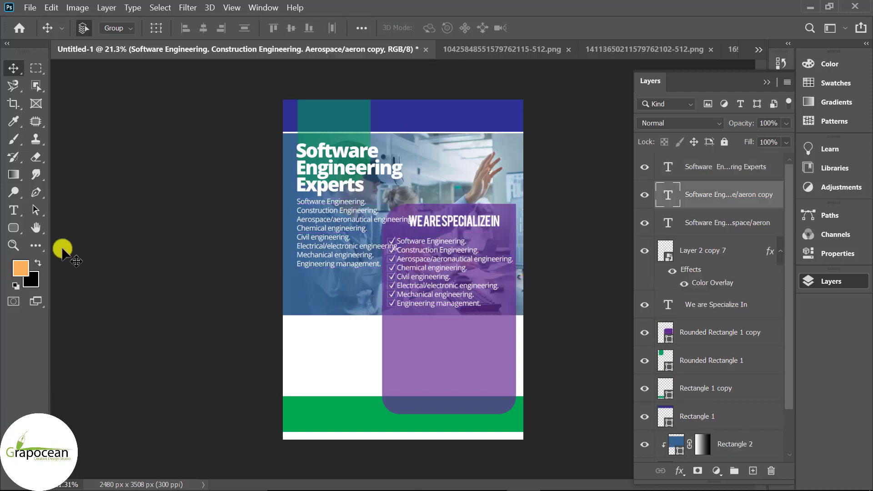
left_click(299, 216)
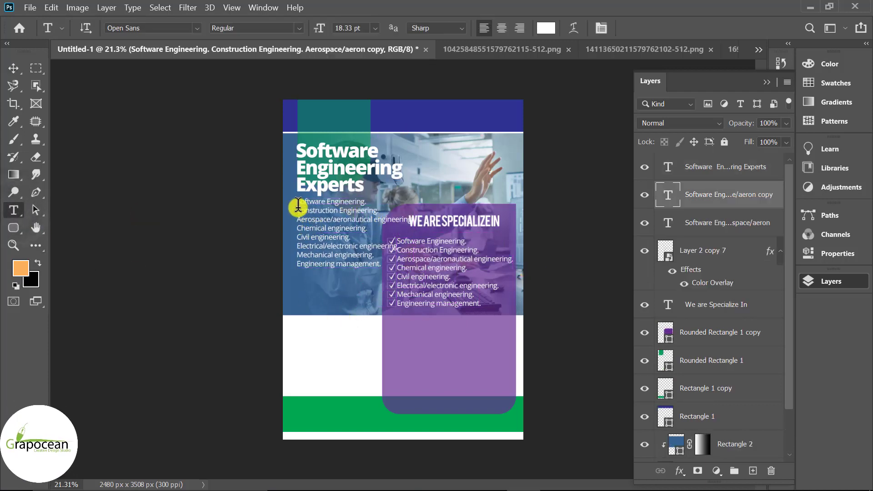
left_click_drag(297, 207, 447, 295)
key("BackSpace")
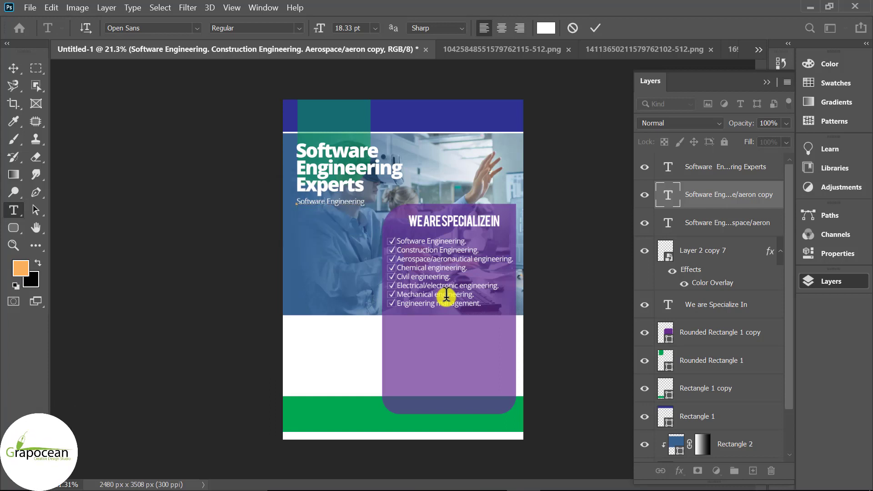
type("We Provide Graphic Design Service")
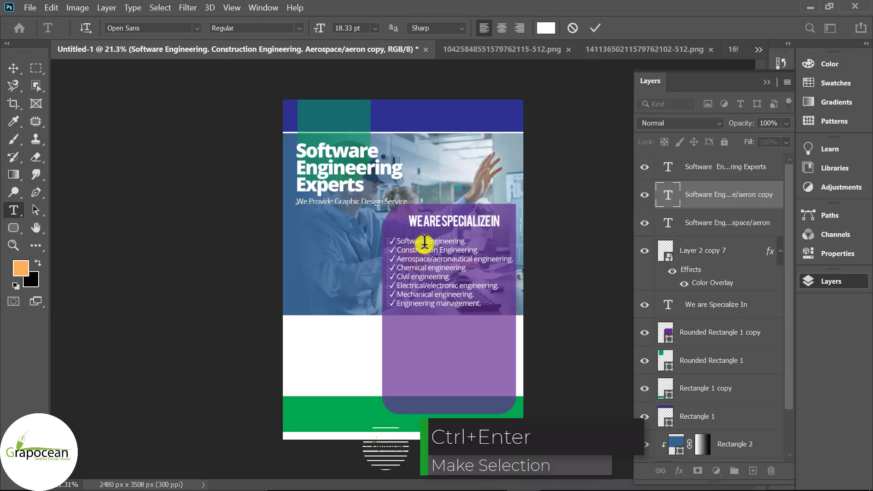
scroll(342, 236, "up", 3)
type("s for Client and Comp")
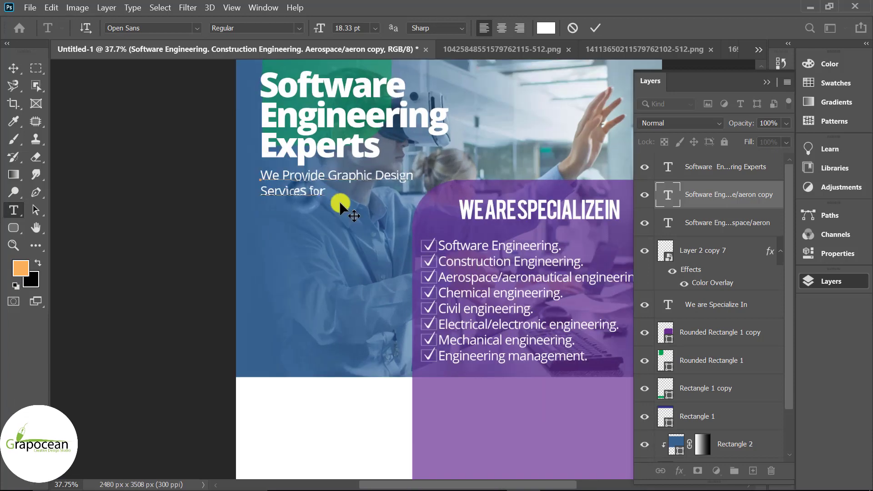
type("any.")
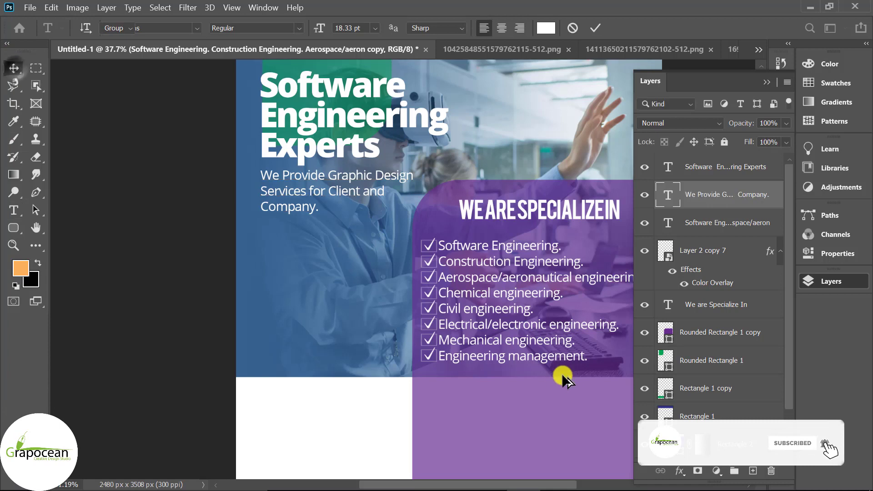
key("ctrl+Return")
key("ctrl+0")
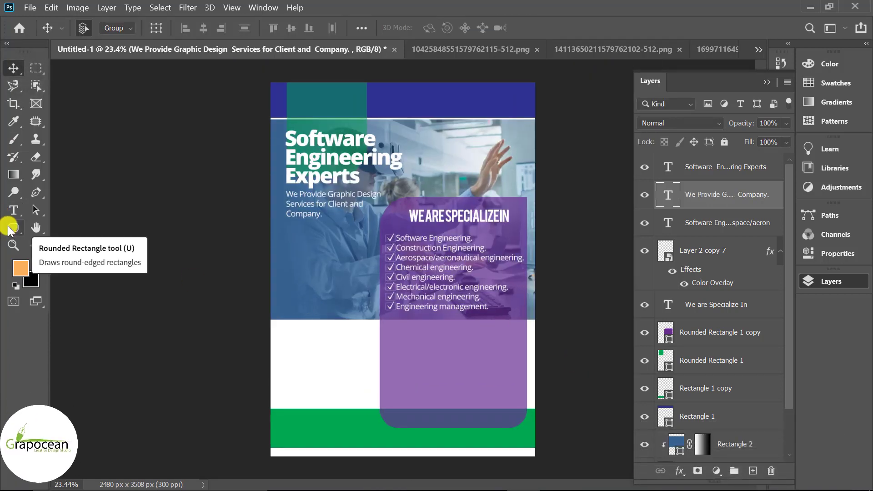
- Draw a white-filled circle with the Ellipse tool on the left below the subtitle
left_click(10, 229)
right_click(15, 228)
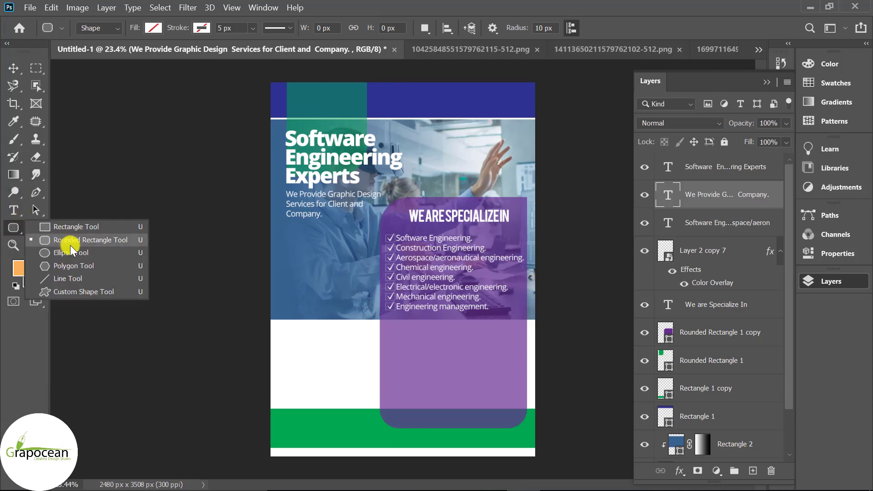
left_click(70, 252)
mouse_move(293, 240)
left_mouse_down()
mouse_move(355, 314)
mouse_move(375, 322)
left_mouse_up()
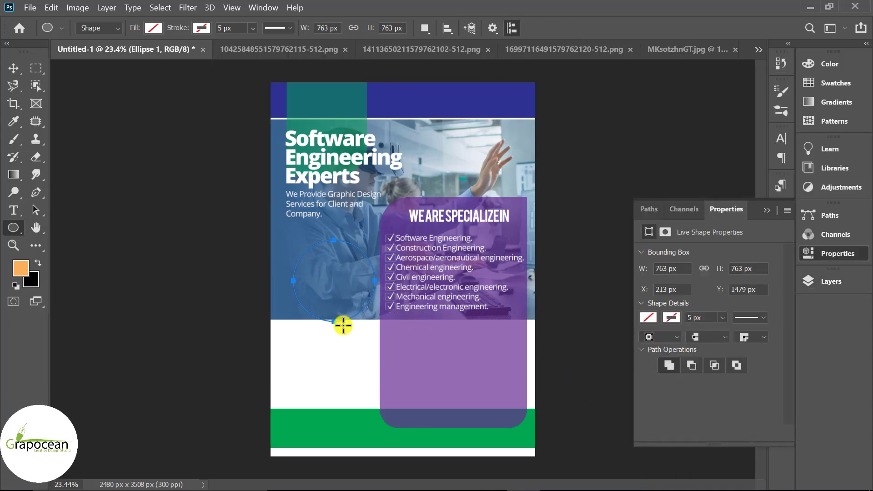
left_click(154, 28)
left_click(141, 100)
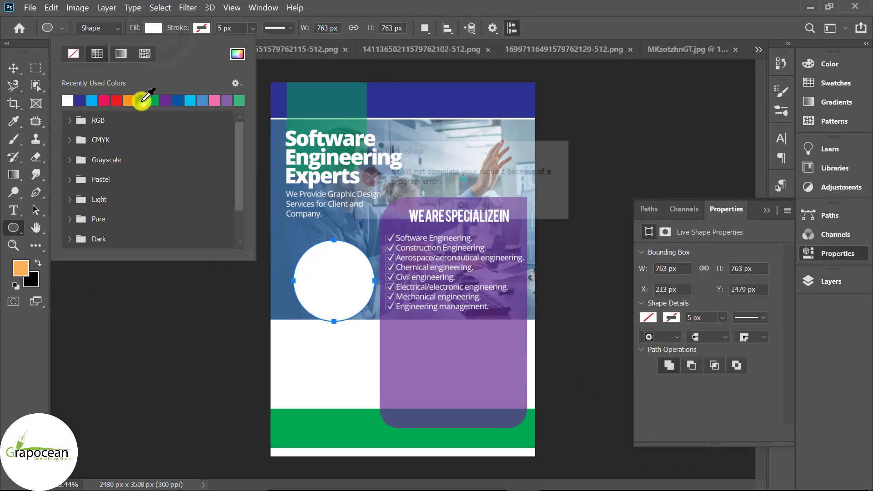
key("Return")
- Recolour the circle's fill by sampling the bottom band's green
left_click(14, 68)
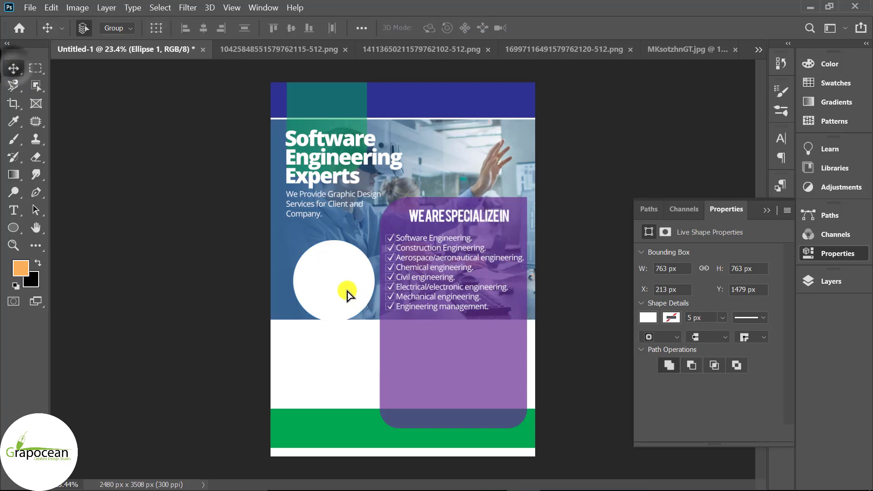
double_click(654, 179)
left_click(301, 415)
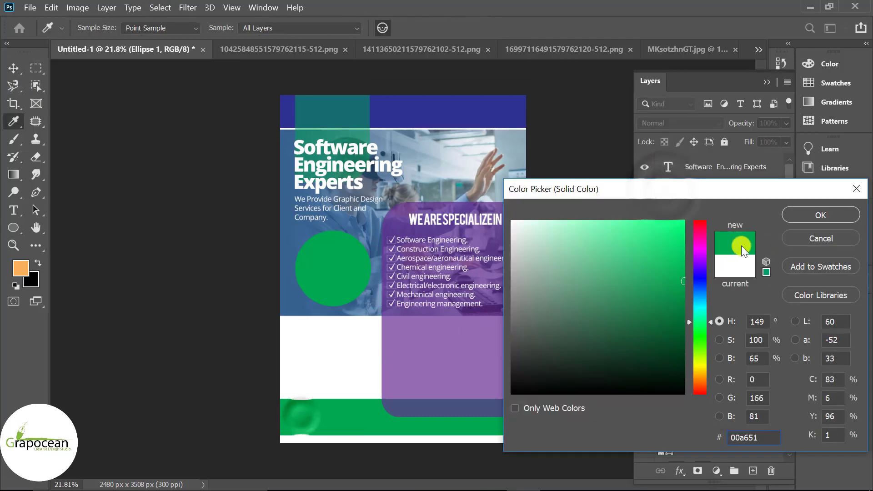
left_click(820, 215)
- Add the word 'Get' as new text on the green circle
left_click(13, 210)
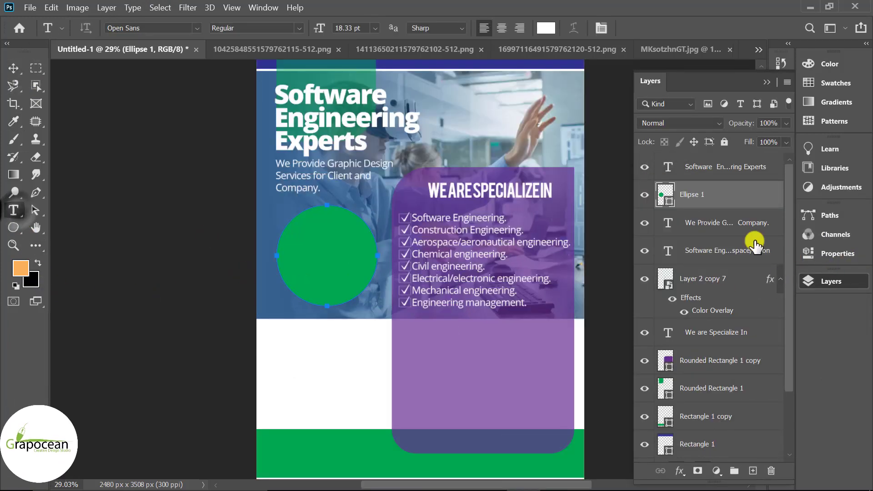
left_click(319, 237)
type("Ge")
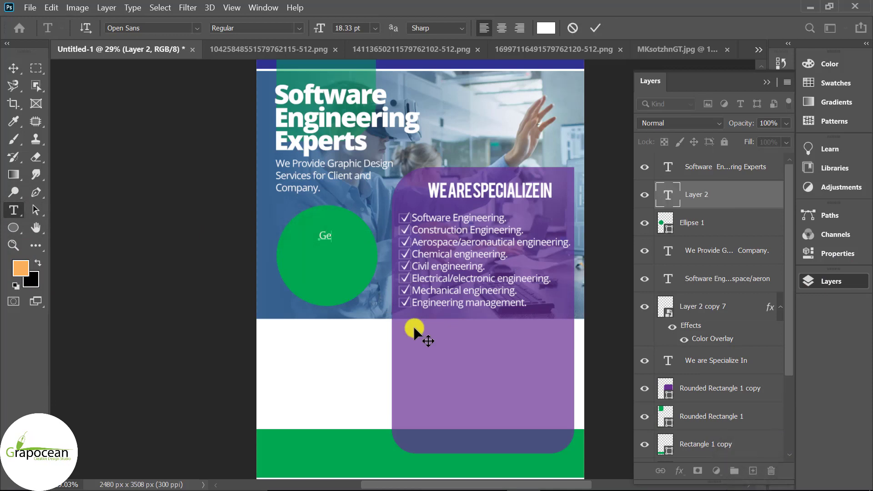
type("t")
left_click(11, 68)
- Copy the specialize heading into the circle, retype it as '60% OFF' and centre it
left_click_drag(474, 188, 319, 250)
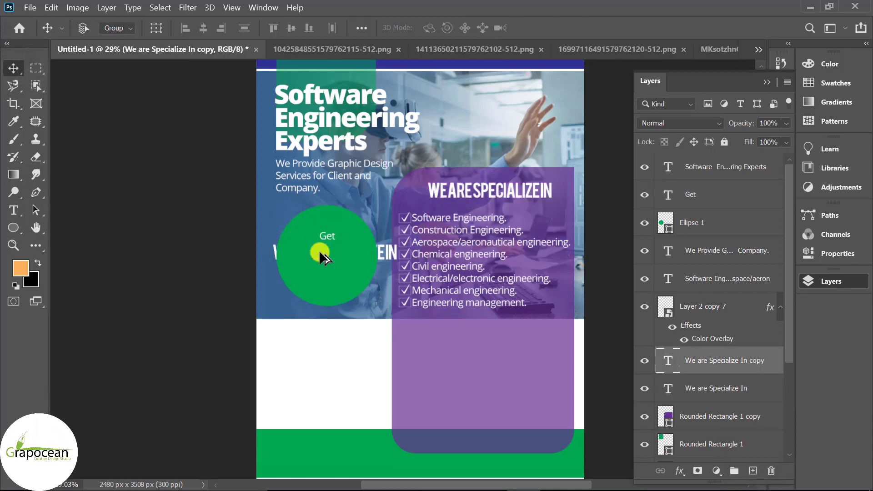
left_click(14, 211)
left_click(396, 253)
key("ctrl+a")
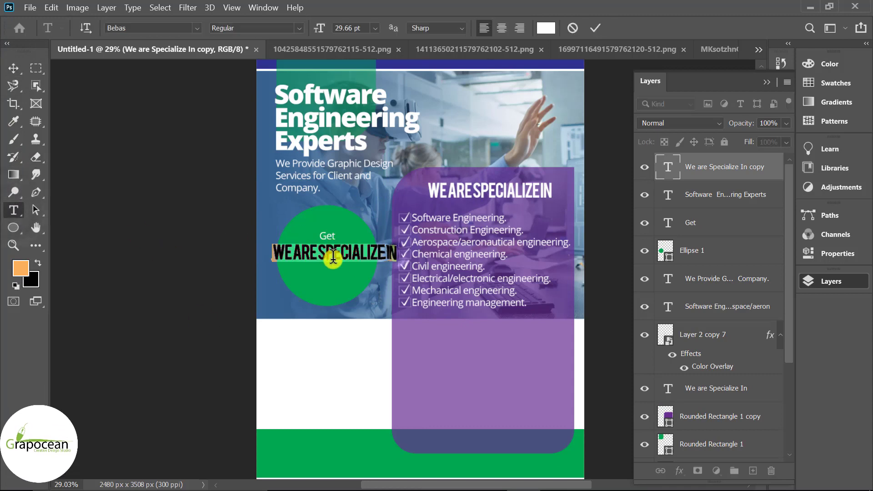
key("BackSpace")
type("60% OFF")
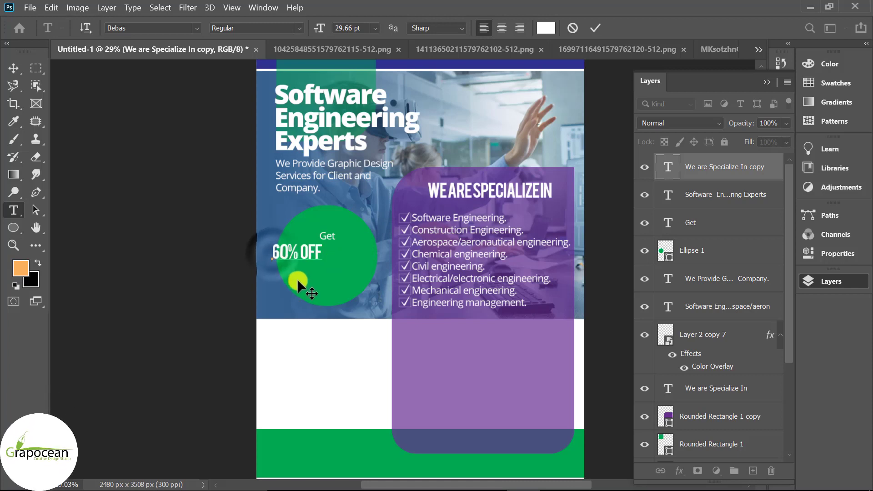
left_click(13, 69)
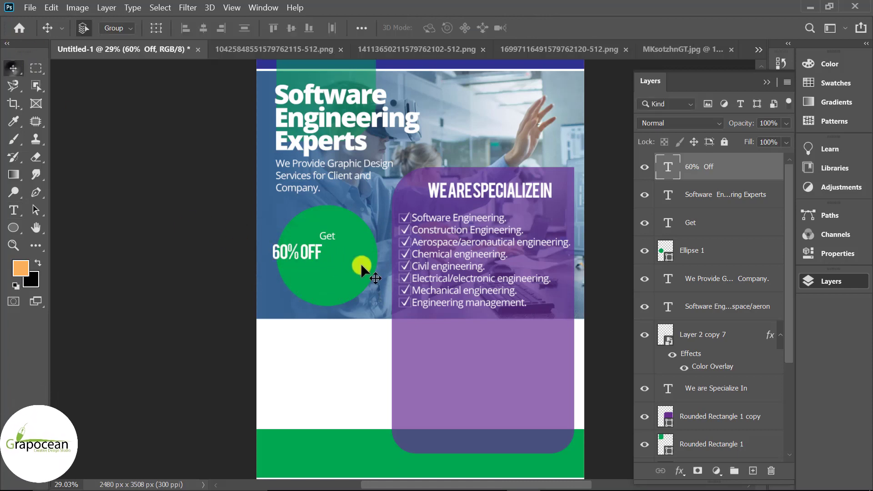
left_click_drag(313, 255, 343, 255)
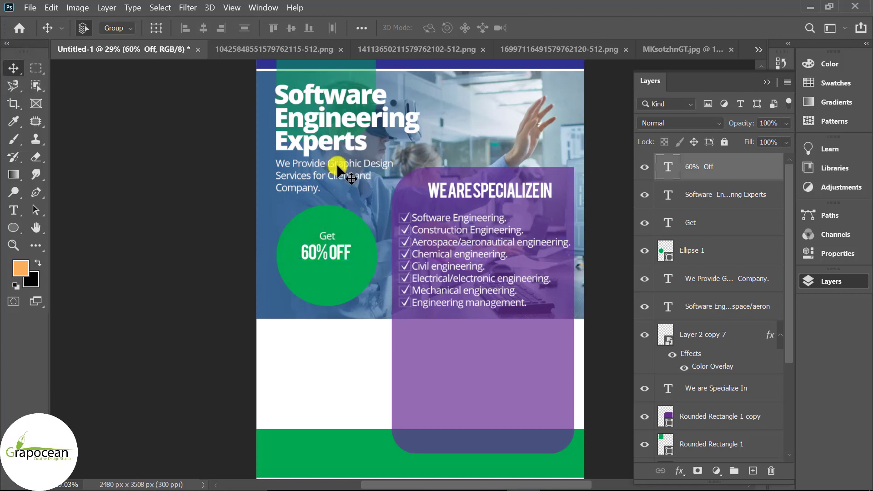
- Copy the service paragraph into the circle as 'In Every Services', centred under 60% OFF
left_click_drag(338, 168, 340, 274)
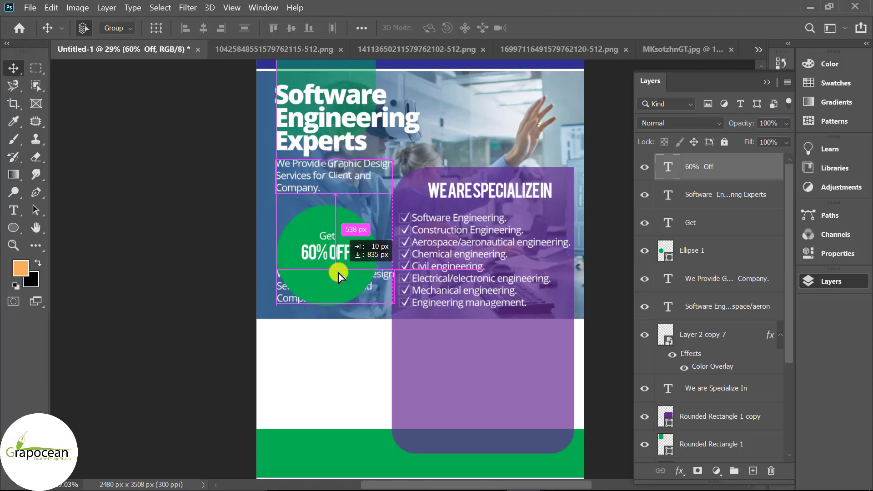
left_click(30, 212)
left_click_drag(278, 266, 399, 298)
key("BackSpace")
type("in")
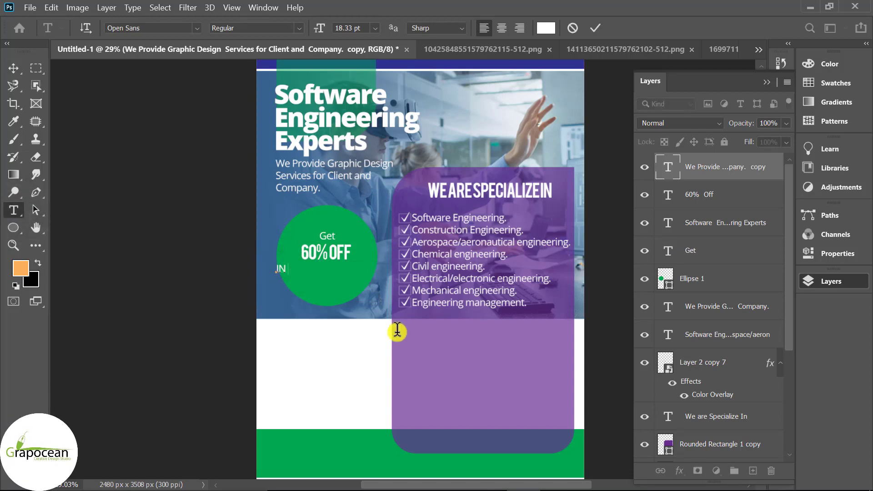
type(" F")
type("vices")
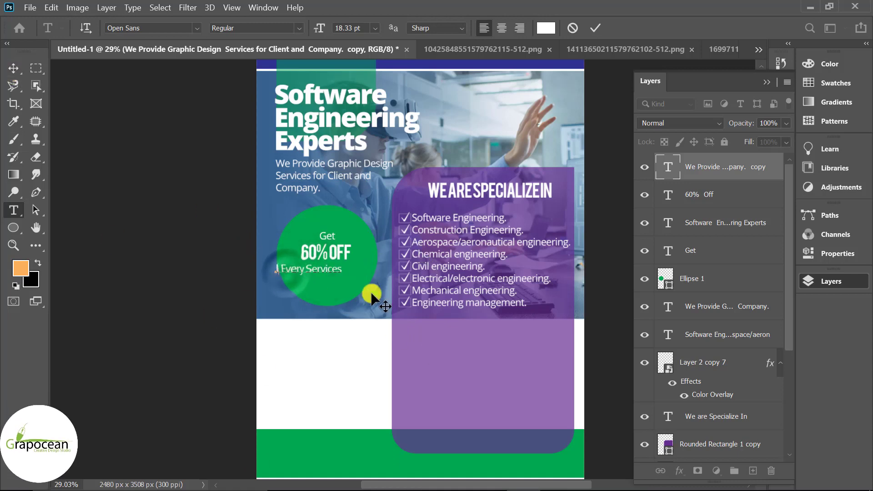
left_click(14, 67)
left_click_drag(334, 272, 348, 274)
- Duplicate the green circle and enlarge the lower copy slightly around the original
scroll(347, 273, "down", 2)
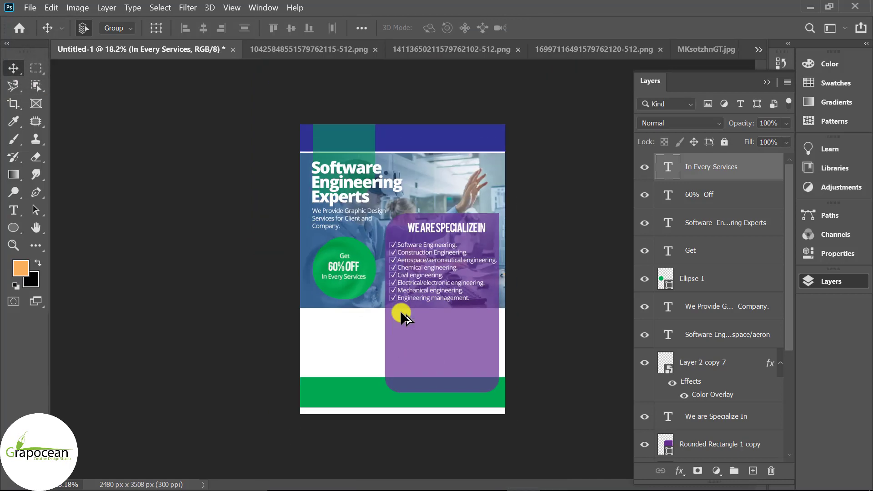
left_click(400, 311)
scroll(377, 279, "up", 2)
scroll(313, 346, "up", 3)
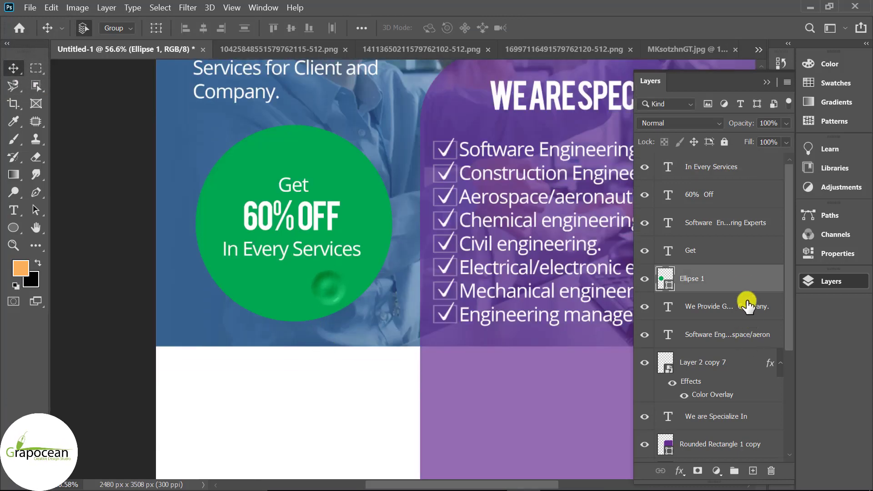
key("ctrl+j")
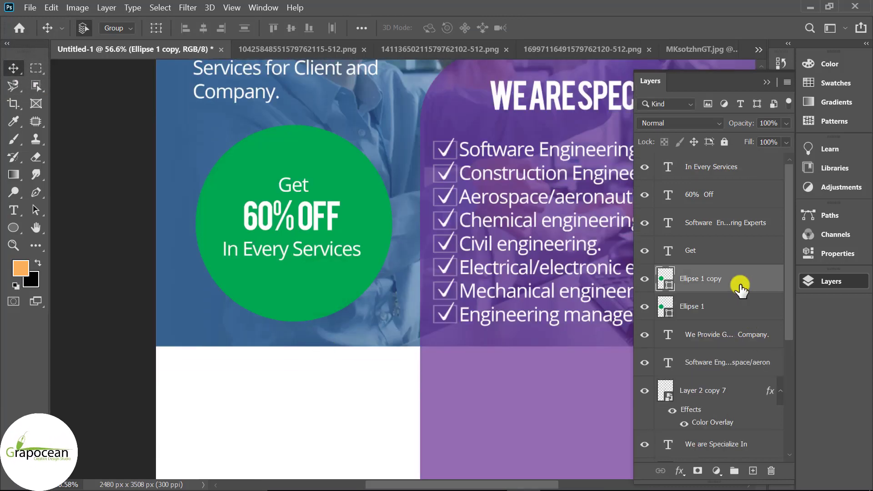
key("ctrl+t")
left_click(712, 310)
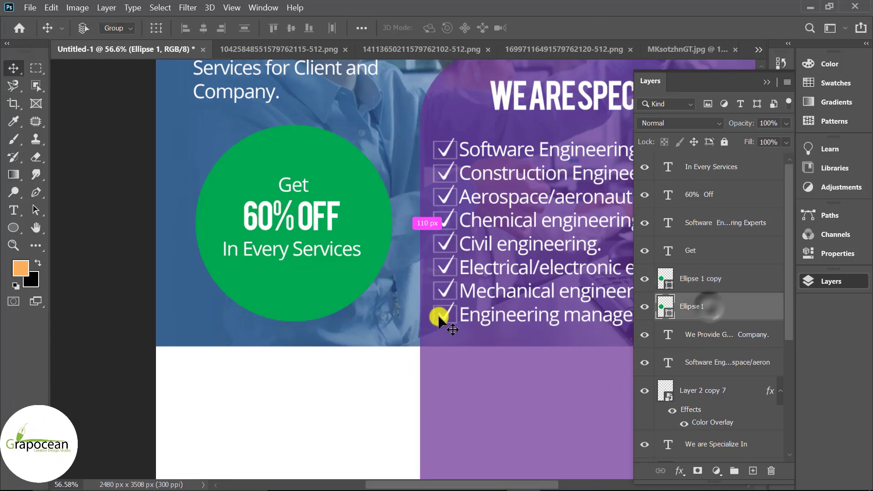
left_click_drag(390, 320, 396, 327)
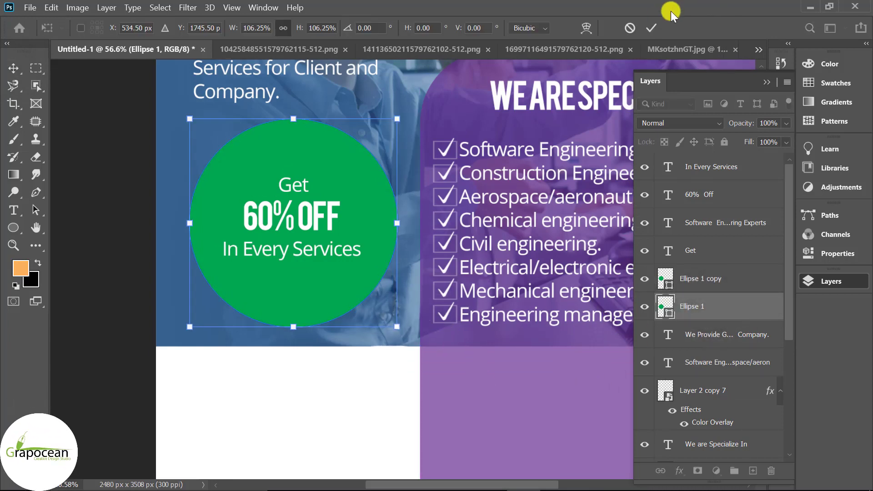
left_click(651, 28)
- Fill the enlarged lower circle with white sampled from the page
double_click(664, 307)
left_click(339, 382)
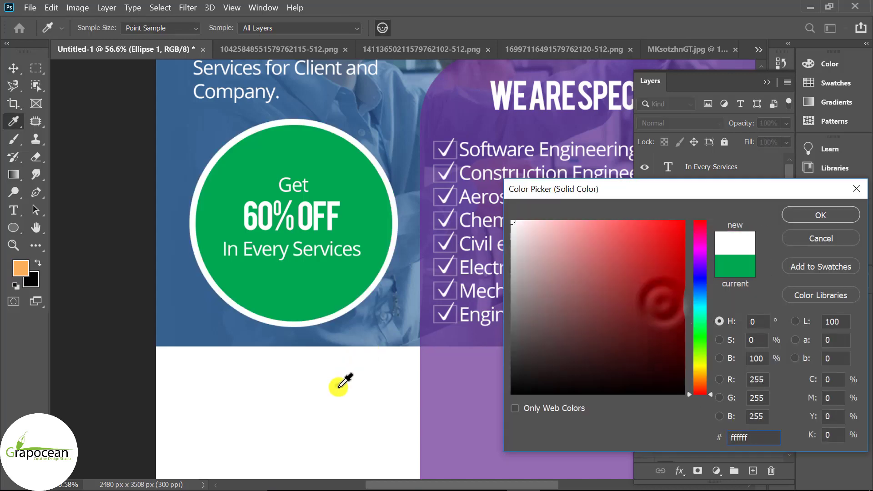
left_click(812, 215)
left_click(462, 205)
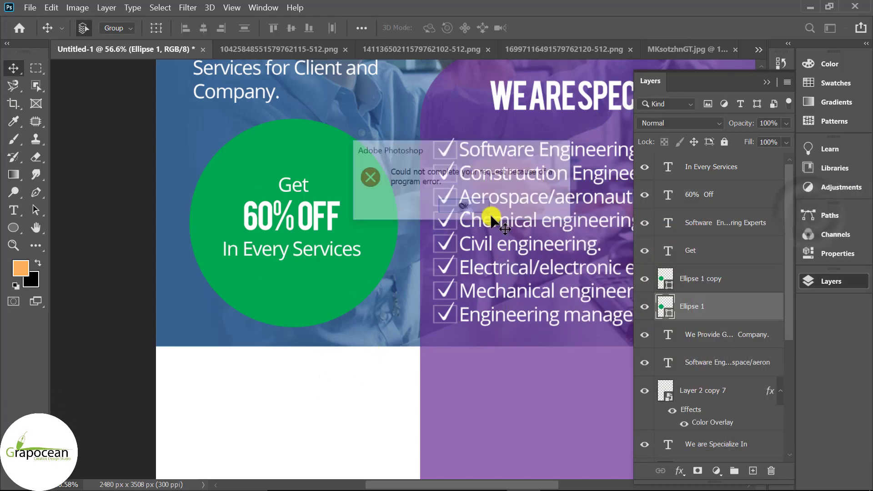
double_click(664, 331)
left_click(224, 405)
left_click(813, 215)
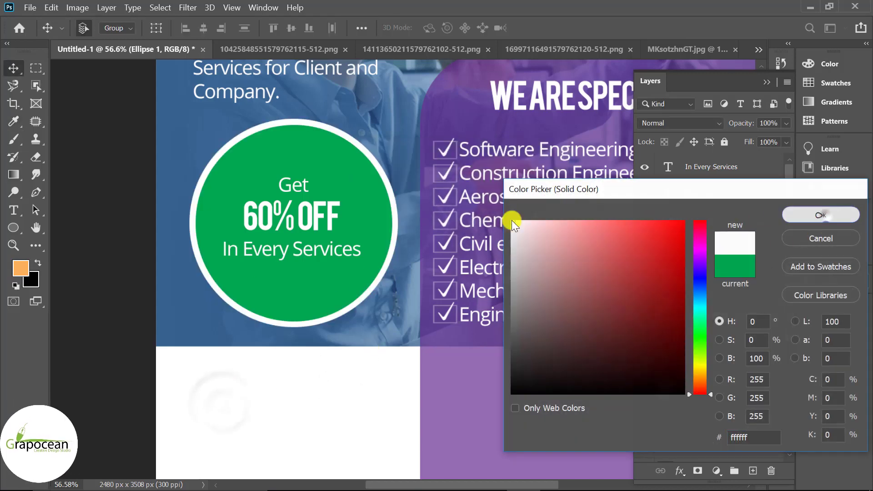
scroll(357, 326, "down", 3)
scroll(357, 327, "down", 3)
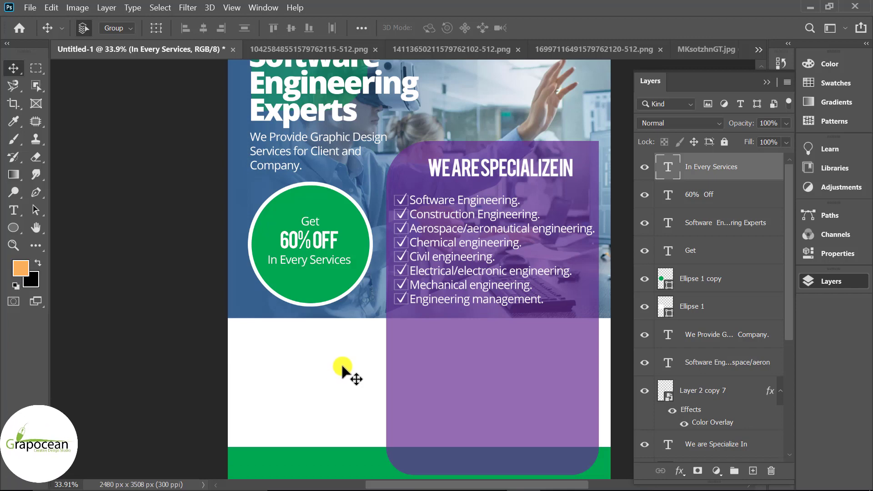
- Nudge the top heading left and duplicate a heading below the circle with new text
scroll(342, 365, "up", 1)
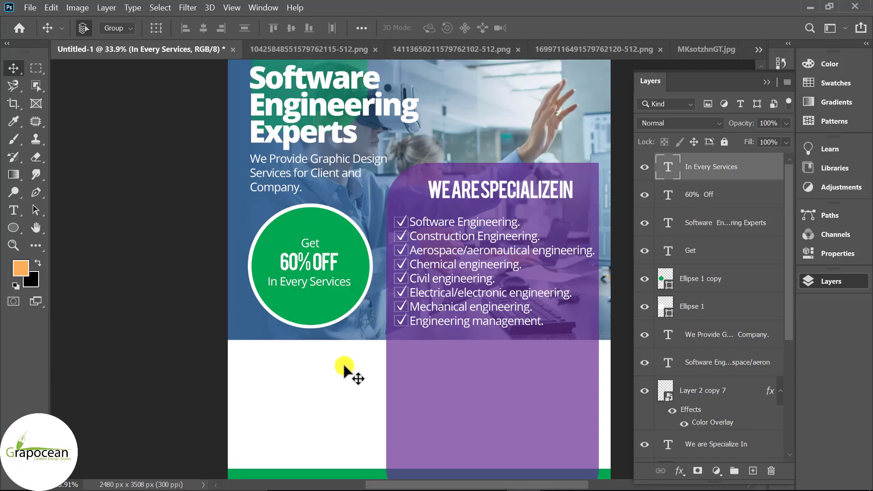
left_click_drag(502, 192, 496, 192)
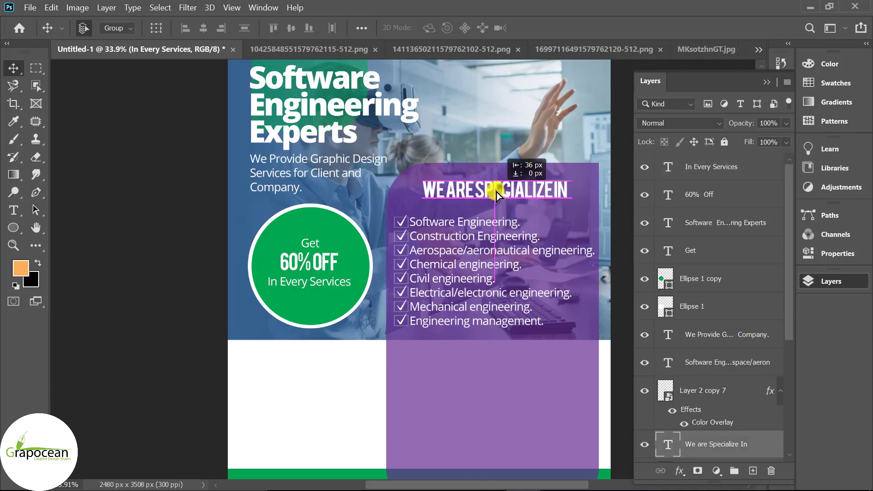
scroll(567, 227, "down", 3)
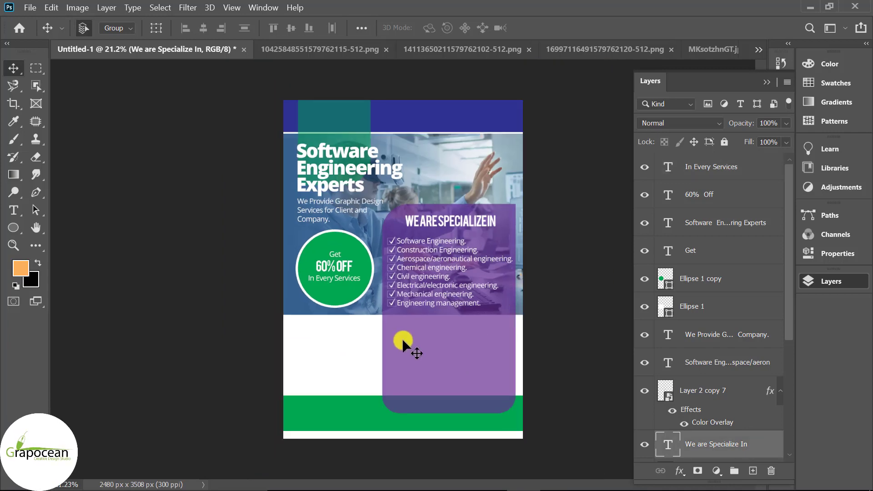
left_click_drag(330, 211, 339, 364)
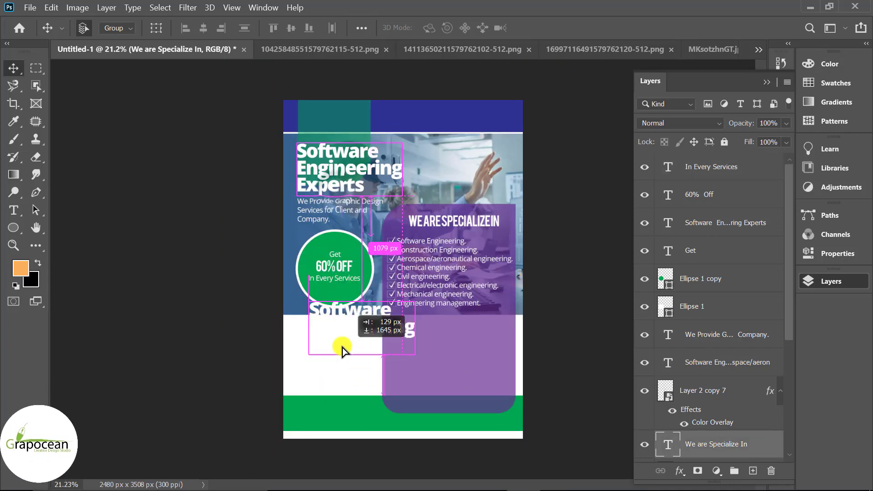
key("t")
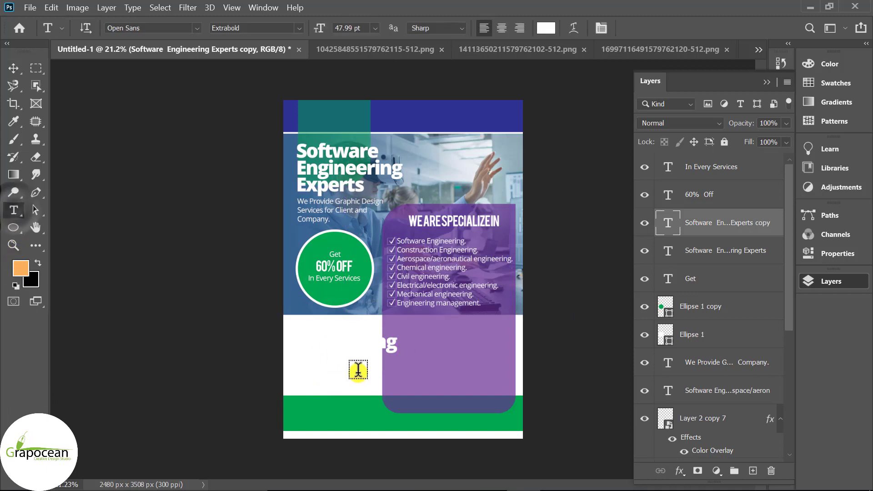
left_click_drag(358, 370, 263, 326)
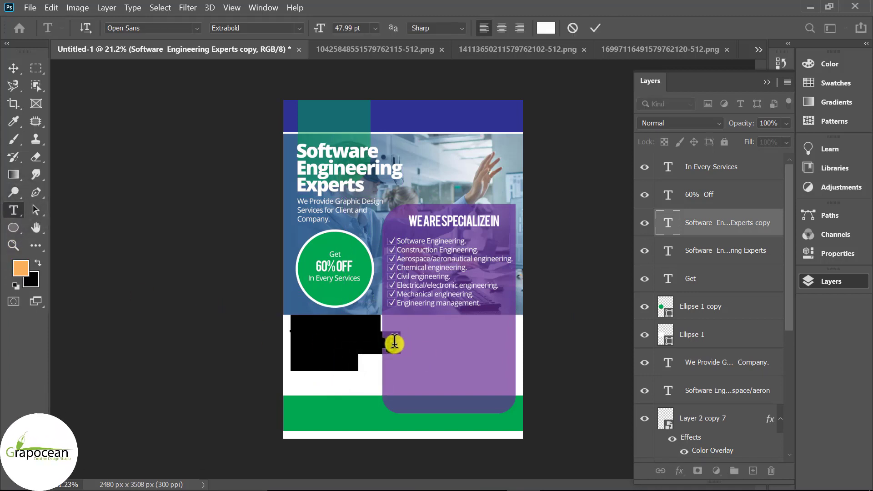
key("BackSpace")
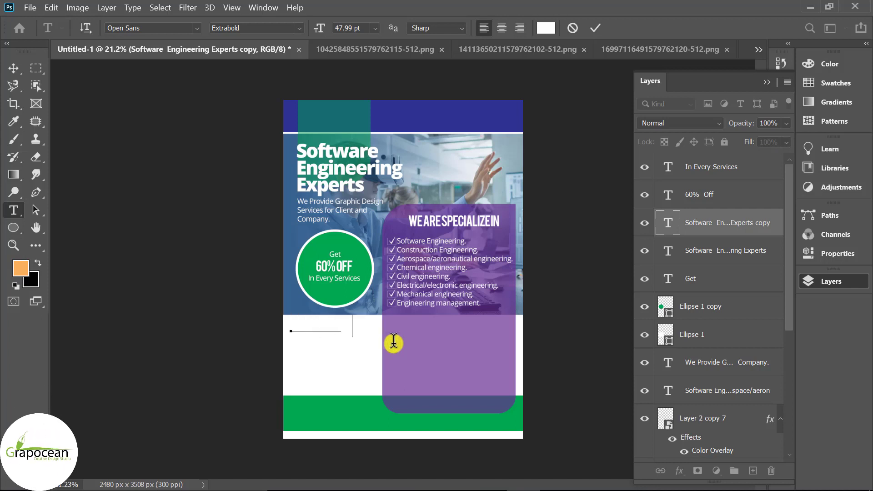
type("nce")
type("Matters")
- Set the new heading's text colour to black (000000)
key("ctrl+a")
left_click(547, 27)
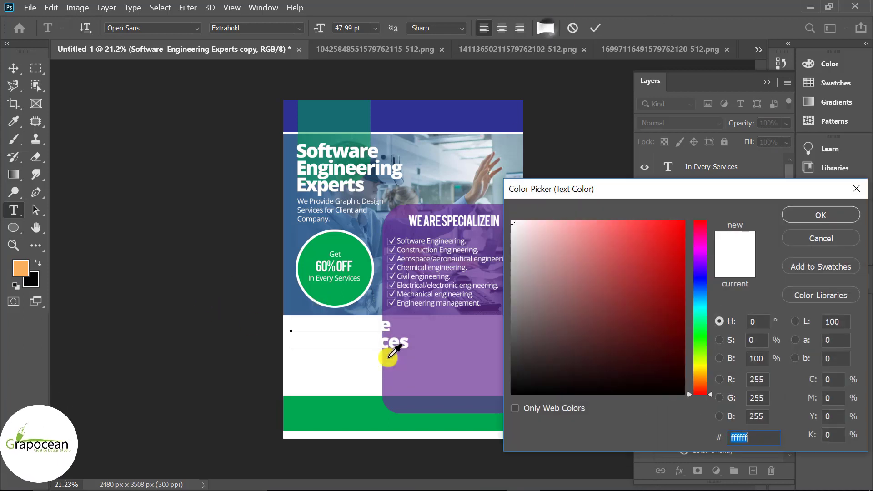
type("000000")
key("Return")
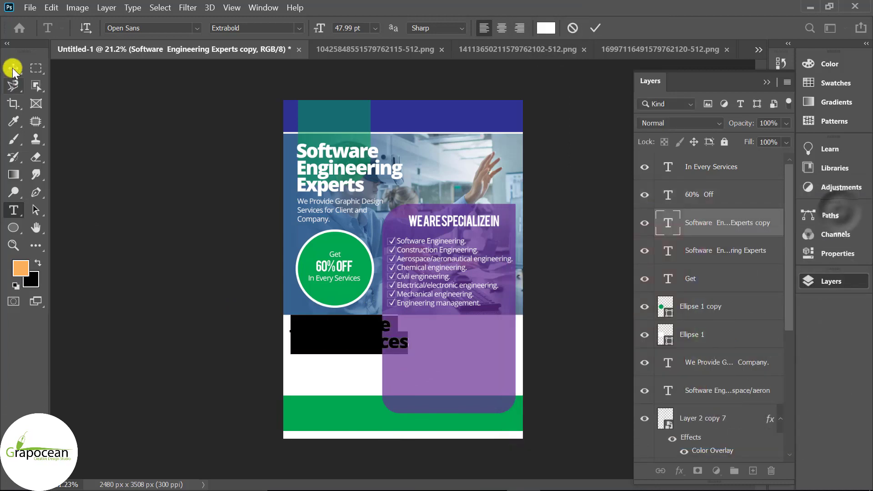
left_click(13, 68)
key("t")
left_click(408, 344)
key("ctrl+a")
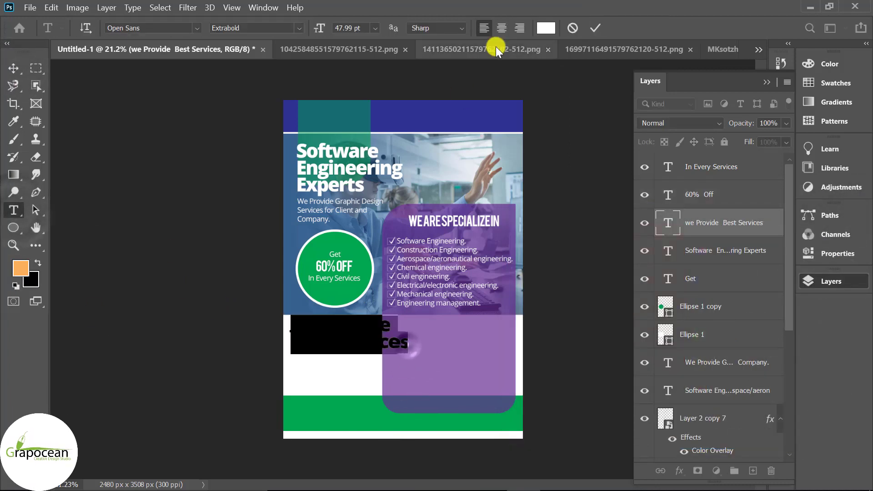
left_click(547, 27)
type("000000")
key("Return")
left_click(292, 412)
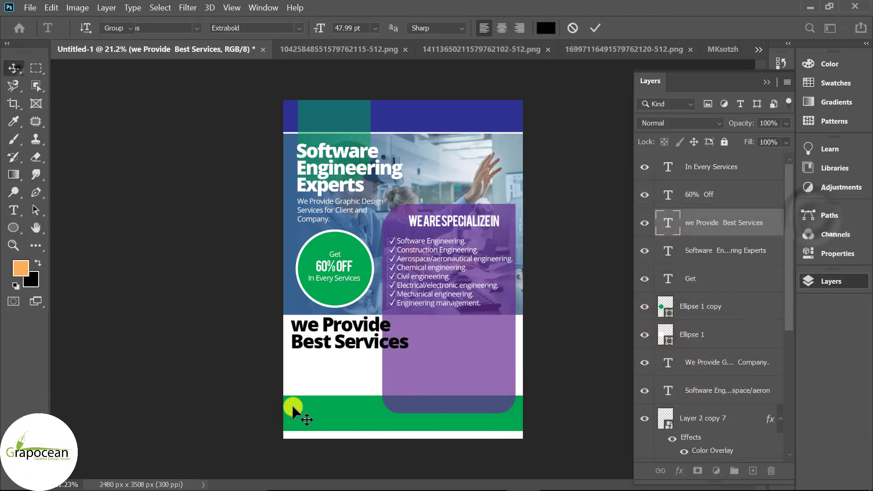
- Capitalise the heading's first word so it reads 'We Provide Best Services'
left_click(13, 69)
key("t")
left_click(322, 341)
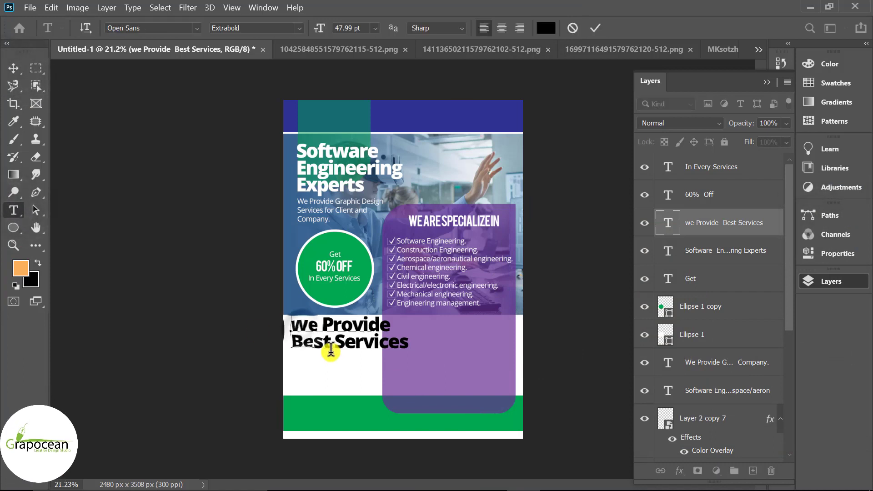
type("W")
key("ctrl+Return")
- Scale the heading to about half size and reposition it below the circle
key("ctrl+t")
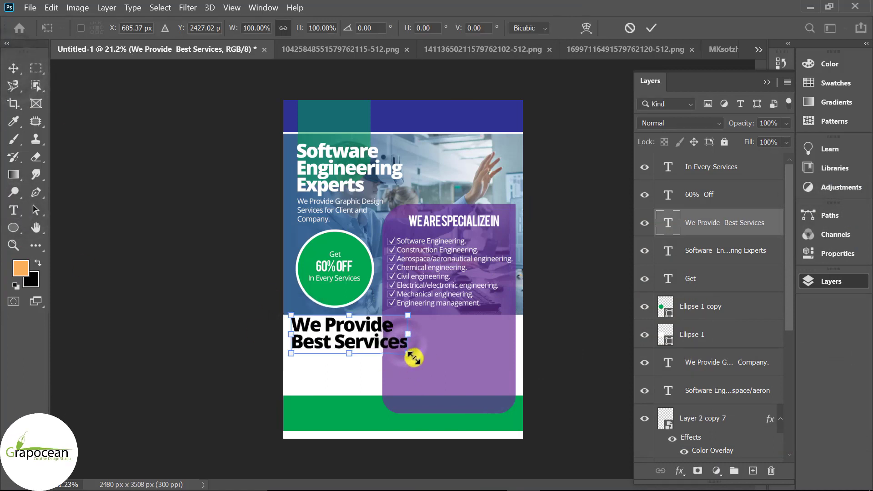
left_click_drag(408, 351, 341, 331)
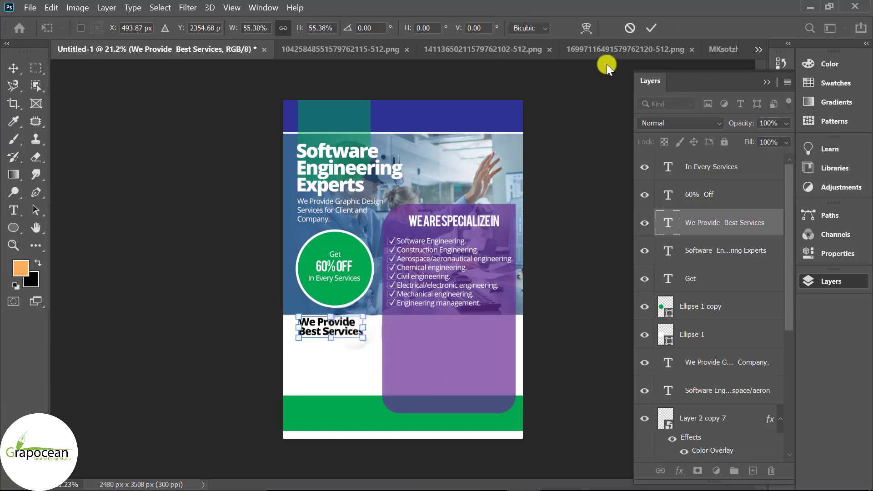
key("Return")
key("ctrl+0")
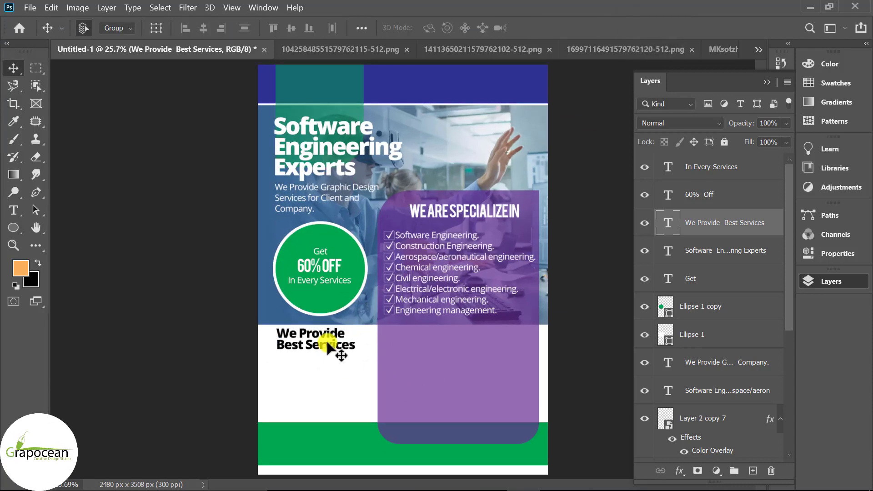
- Alt-drag a copy of the tagline text down into the white area
scroll(324, 364, "up", 1)
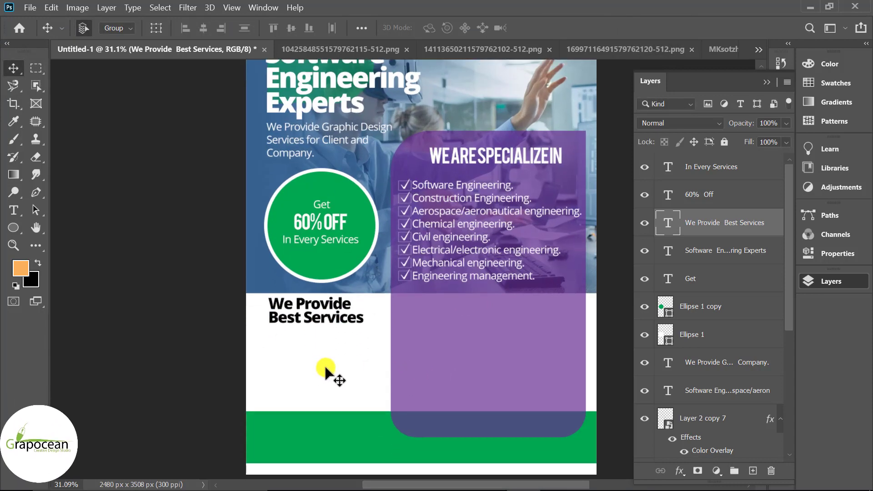
scroll(324, 364, "up", 1)
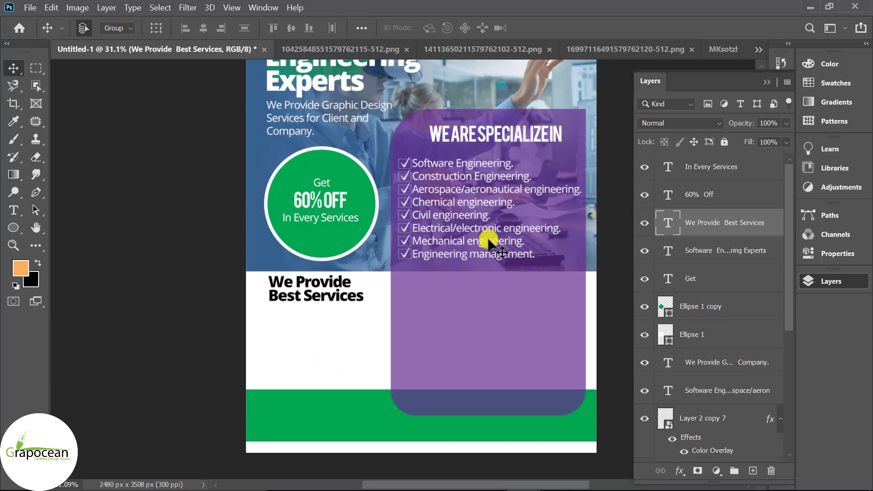
left_click_drag(340, 108, 332, 318)
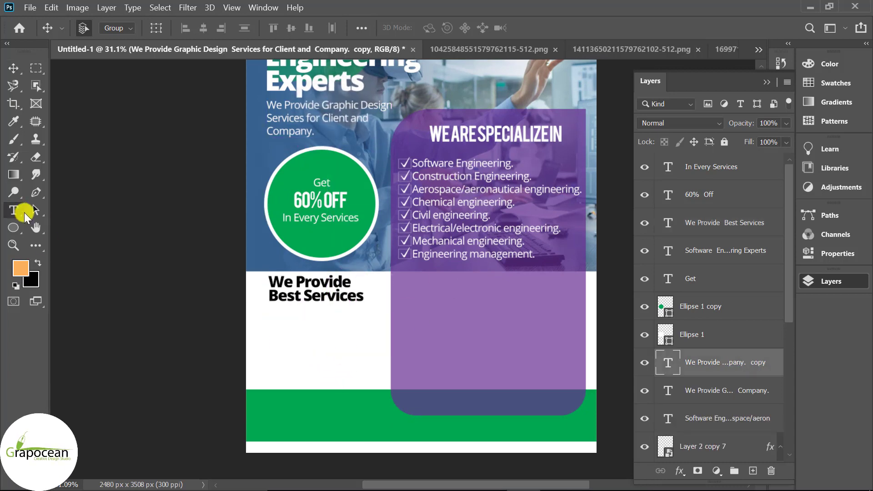
- Recolour the copied tagline text black and nudge it slightly right and down
left_click(23, 214)
left_click_drag(351, 359, 264, 319)
left_click(546, 28)
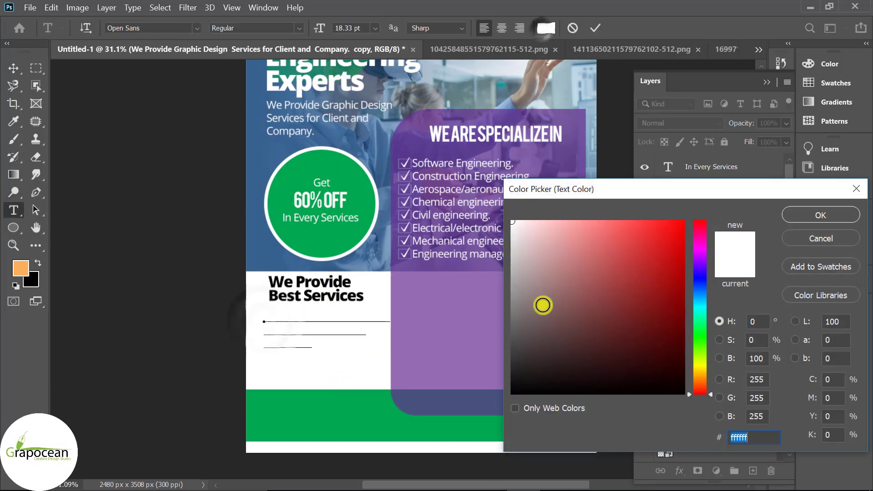
left_click_drag(543, 305, 521, 362)
left_click(820, 215)
key("ctrl+Return")
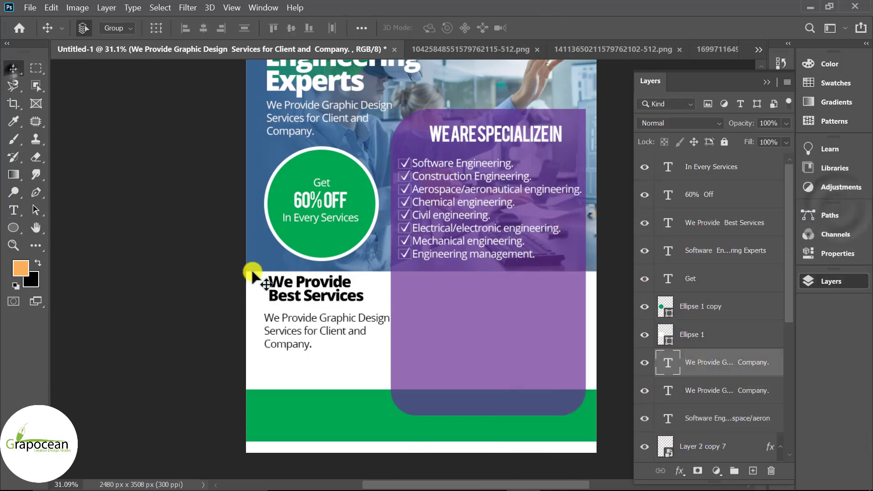
left_click_drag(294, 321, 298, 323)
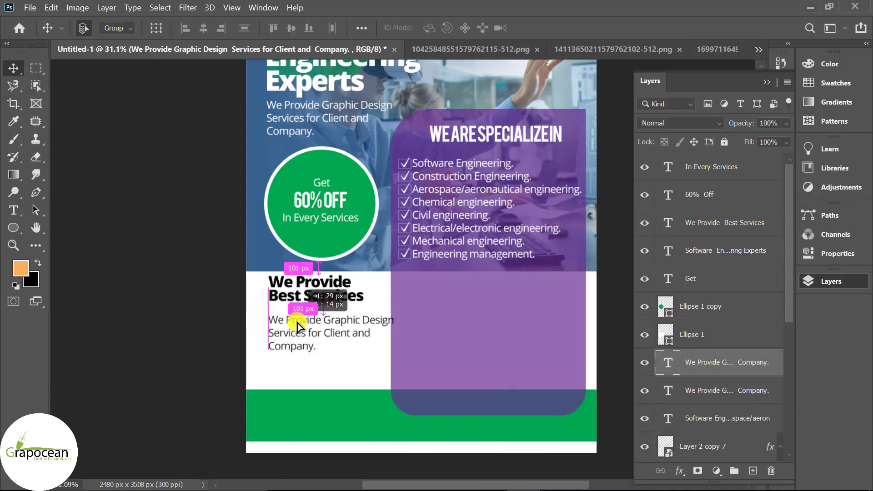
- Replace the copied text with 'Call Us For More-' in Bold
left_click(14, 210)
left_click(318, 345)
key("ctrl+a")
type("C")
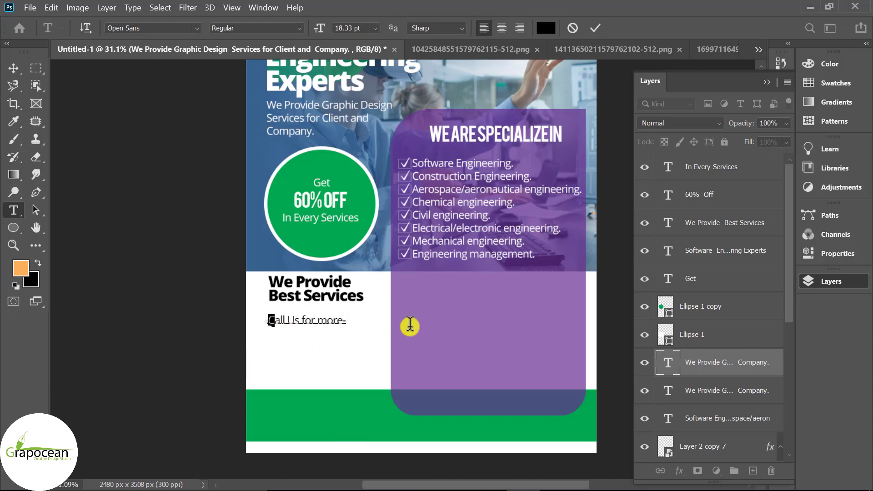
key("ctrl+a")
left_click(273, 27)
left_click(273, 109)
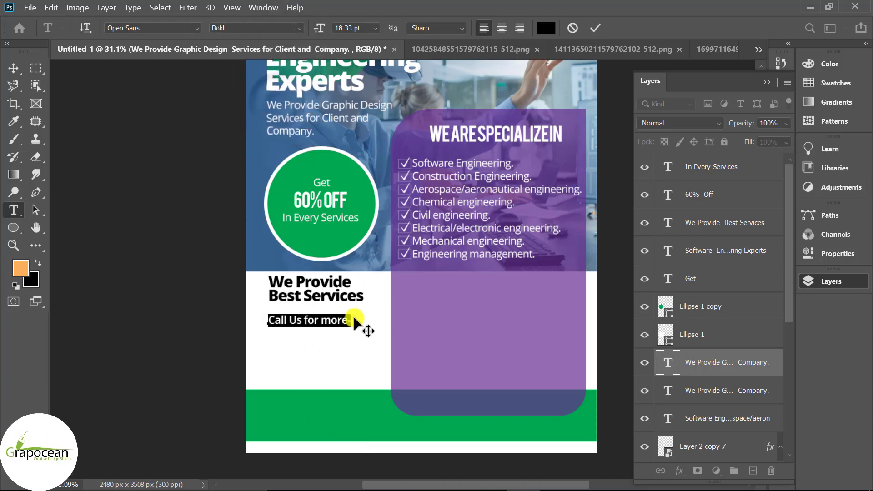
left_click(309, 320)
key("BackSpace")
type("F")
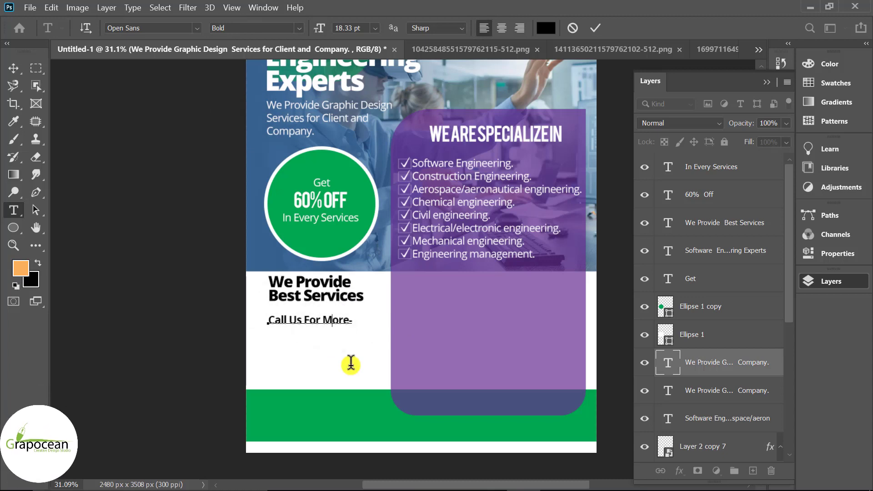
left_click(13, 68)
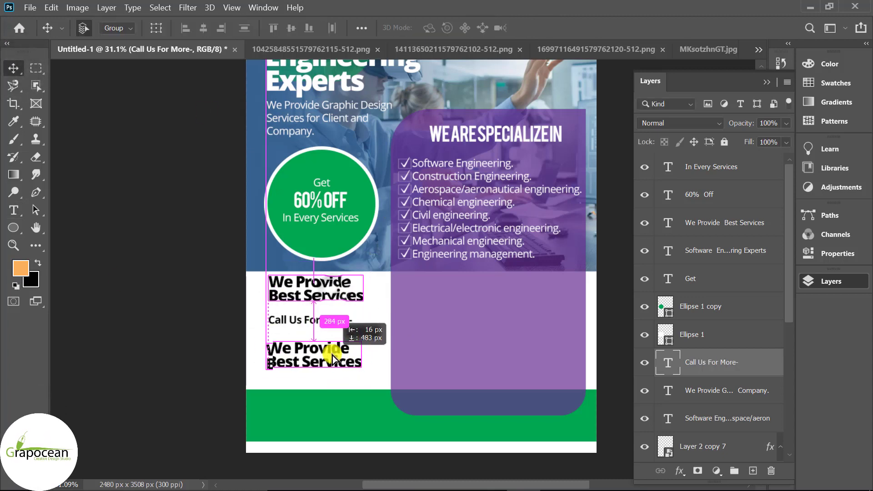
- Duplicate the heading below 'Call Us For More-' and clear its text
left_click_drag(337, 296, 334, 357)
key("t")
left_click(267, 349)
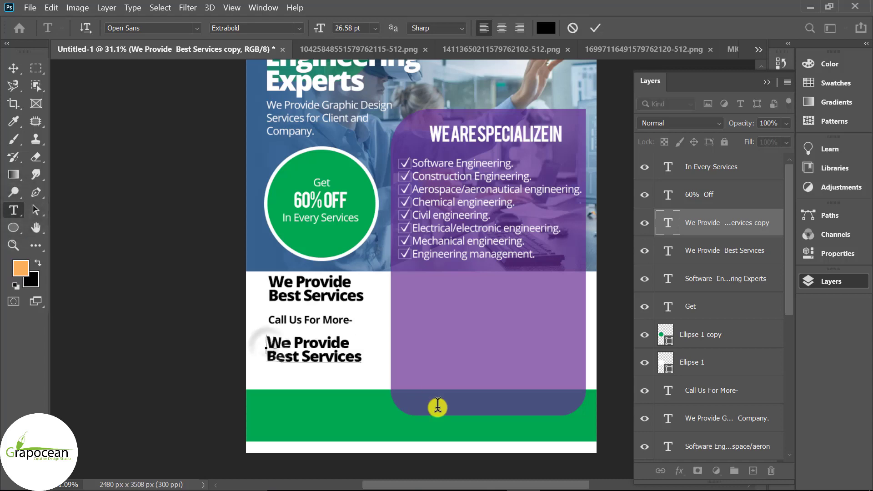
key("ctrl+a")
key("BackSpace")
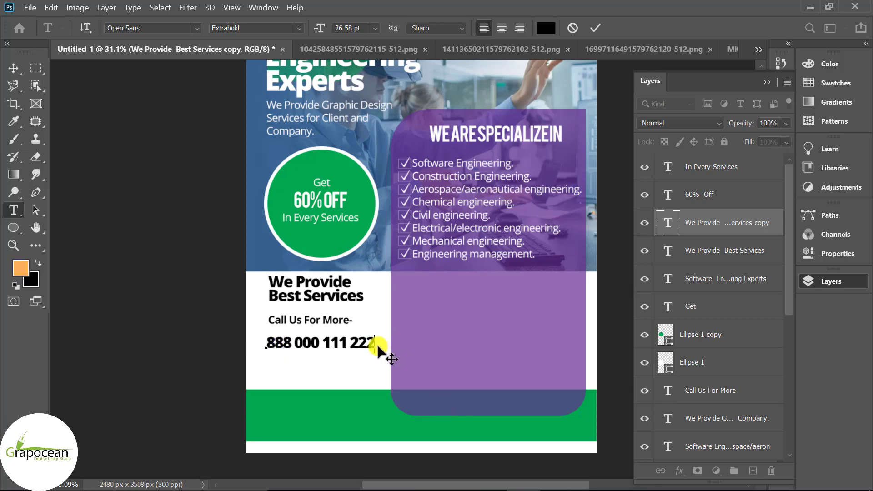
left_click_drag(219, 345, 217, 345)
left_click(197, 28)
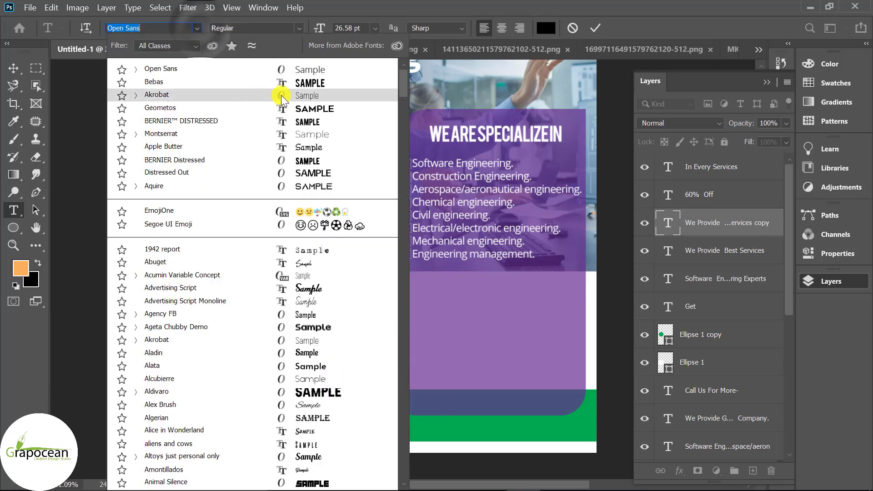
left_click(234, 93)
left_click(254, 28)
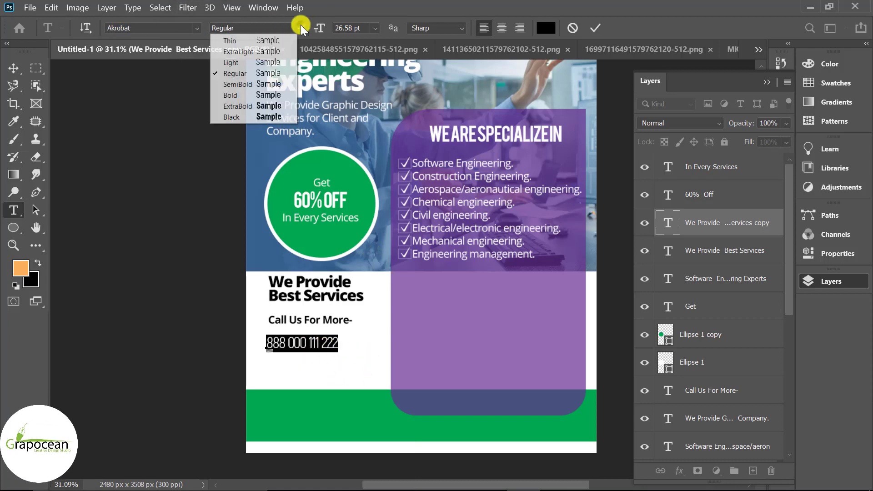
left_click(236, 86)
left_click(283, 343)
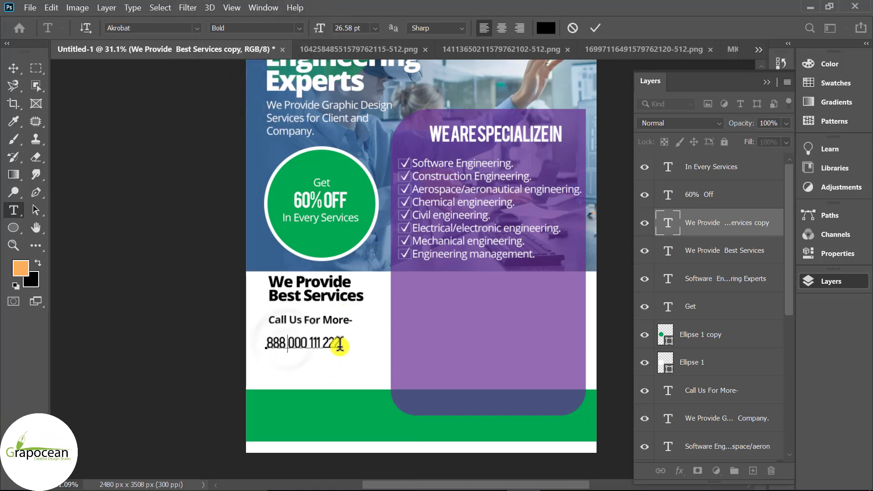
left_click_drag(340, 345, 178, 350)
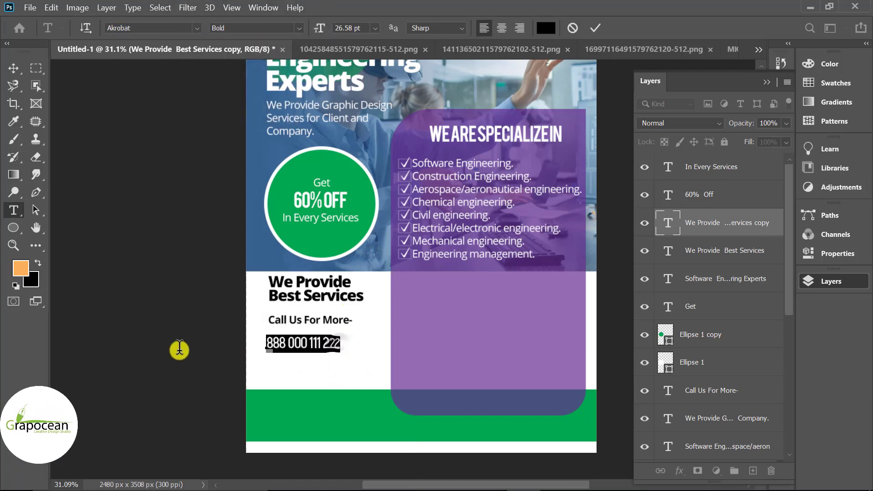
left_click(292, 28)
left_click(237, 109)
key("ctrl+Return")
key("v")
left_click_drag(310, 335, 337, 341)
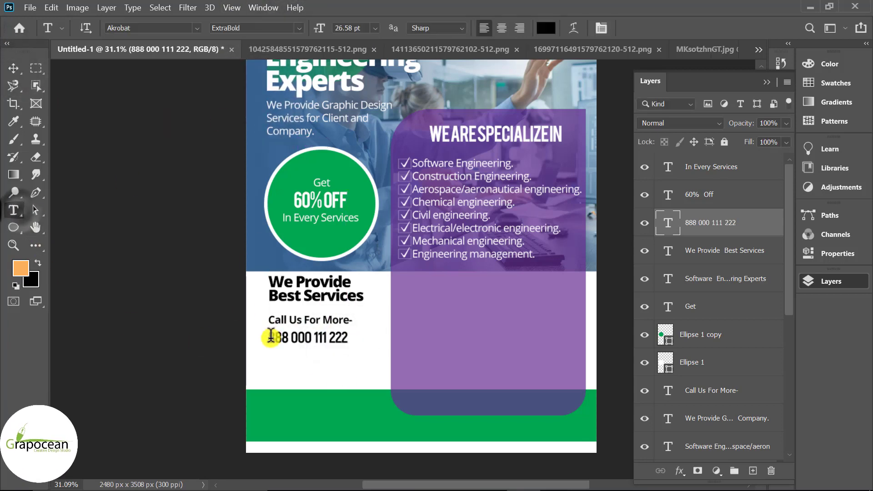
- Colour the phone number with the flyer's sampled green and nudge it upward
left_click_drag(269, 338, 350, 337)
left_click(546, 27)
left_click(362, 205)
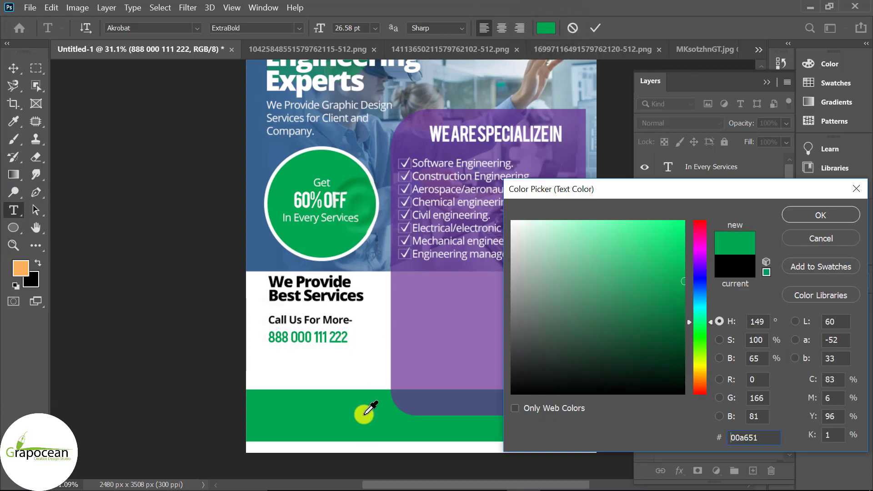
left_click(363, 414)
left_click(821, 215)
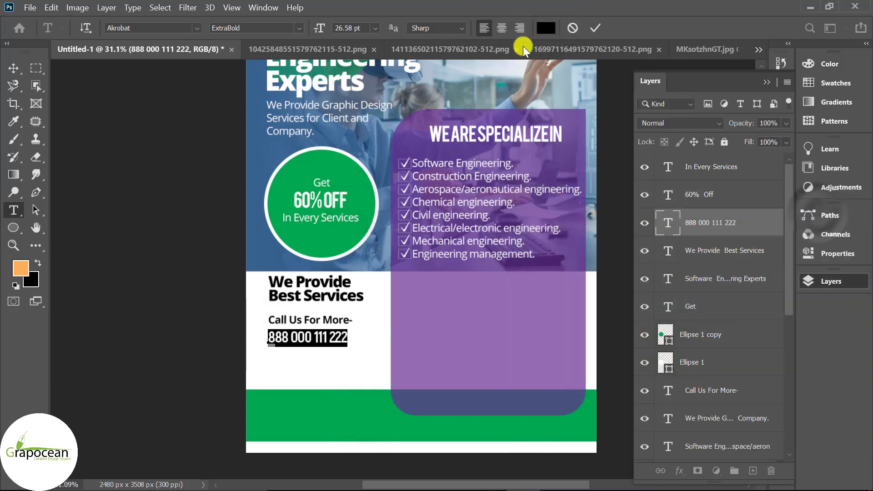
left_click(546, 27)
left_click(351, 394)
left_click(821, 215)
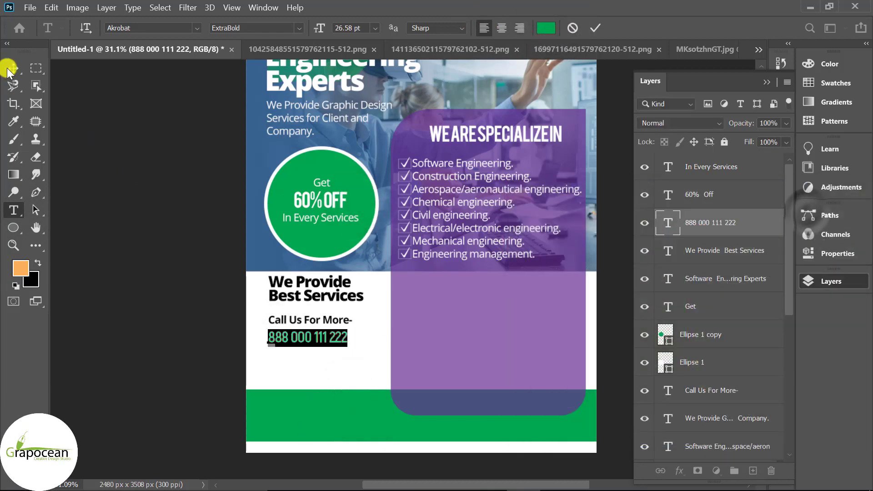
left_click(12, 69)
left_click_drag(332, 346, 321, 341)
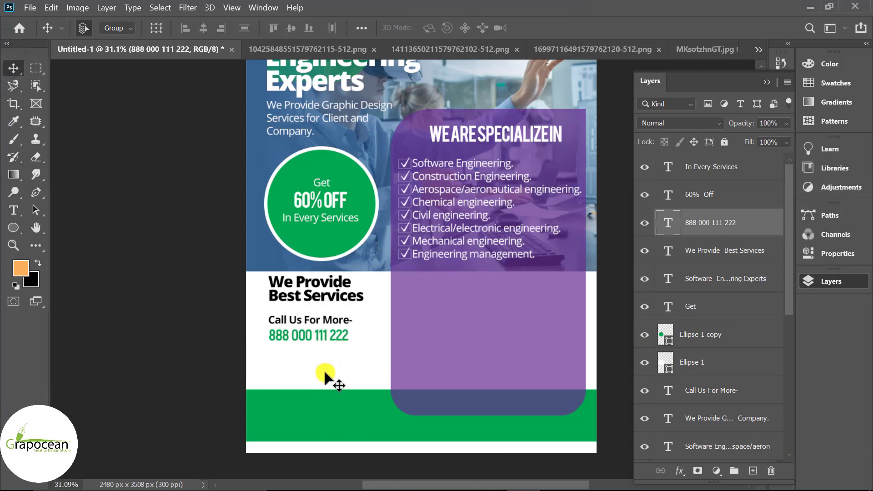
scroll(325, 374, "down", 3)
scroll(403, 415, "up", 2)
scroll(319, 365, "up", 3)
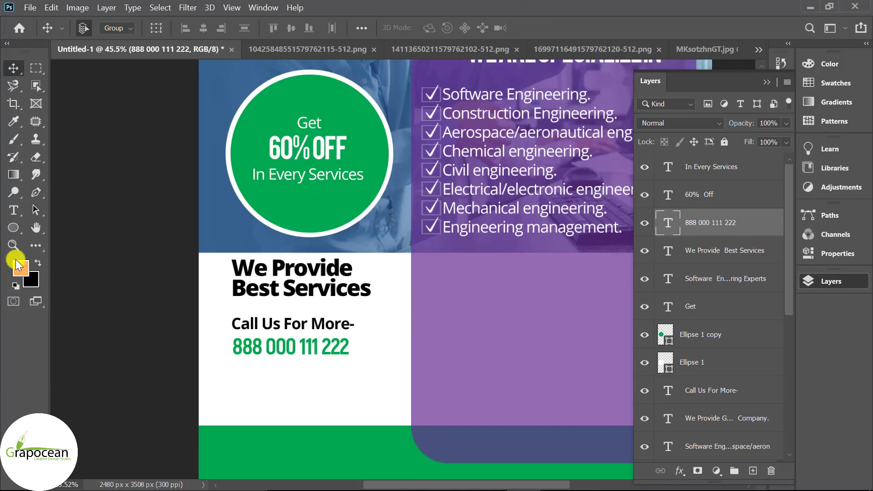
left_click(13, 210)
left_click_drag(377, 305, 230, 262)
left_click(299, 28)
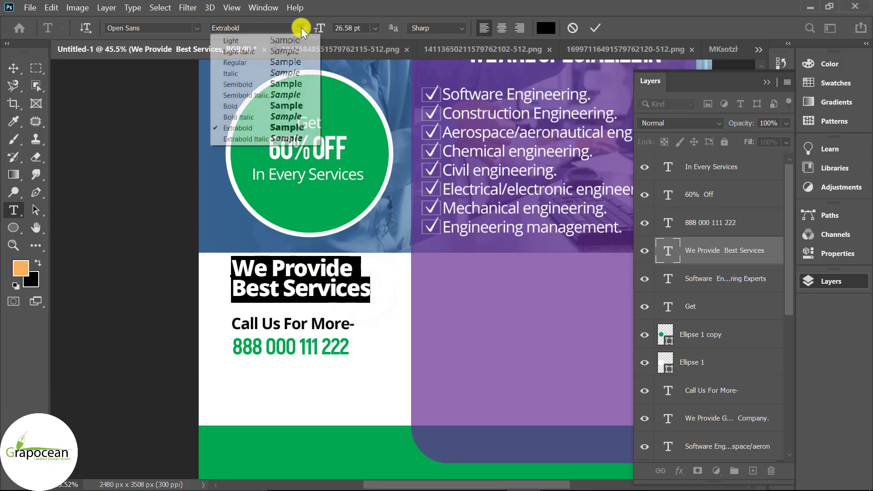
left_click(275, 118)
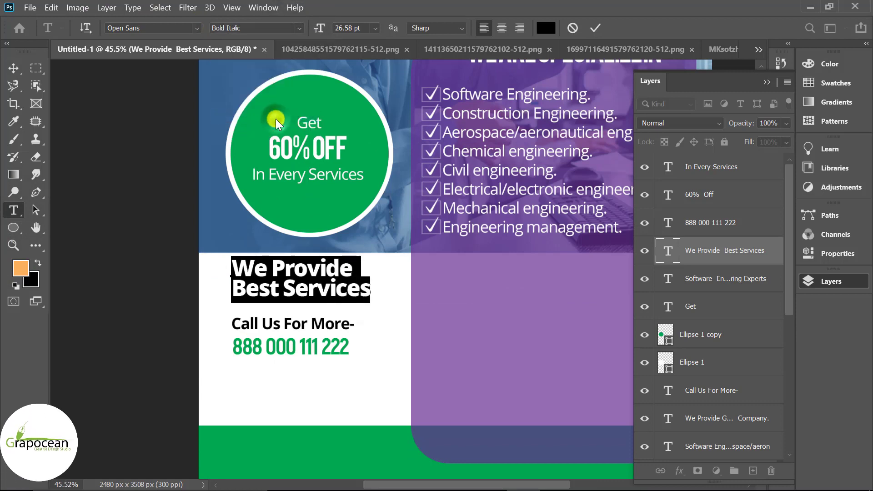
left_click(299, 28)
left_click(236, 106)
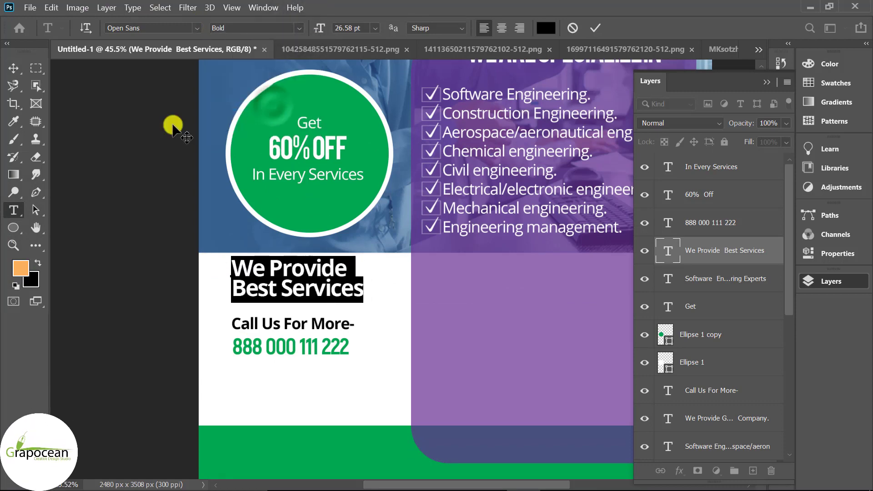
left_click(13, 68)
key("ctrl+0")
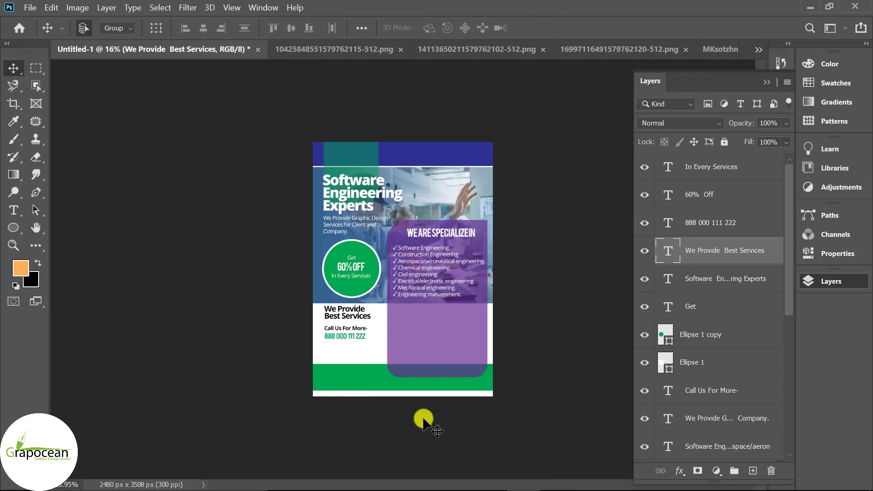
scroll(301, 392, "up", 2)
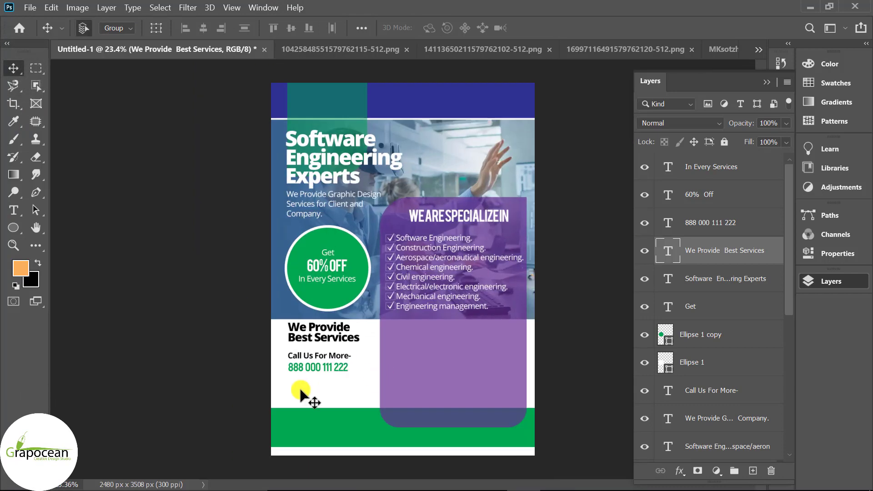
scroll(315, 397, "up", 2)
scroll(324, 396, "up", 1)
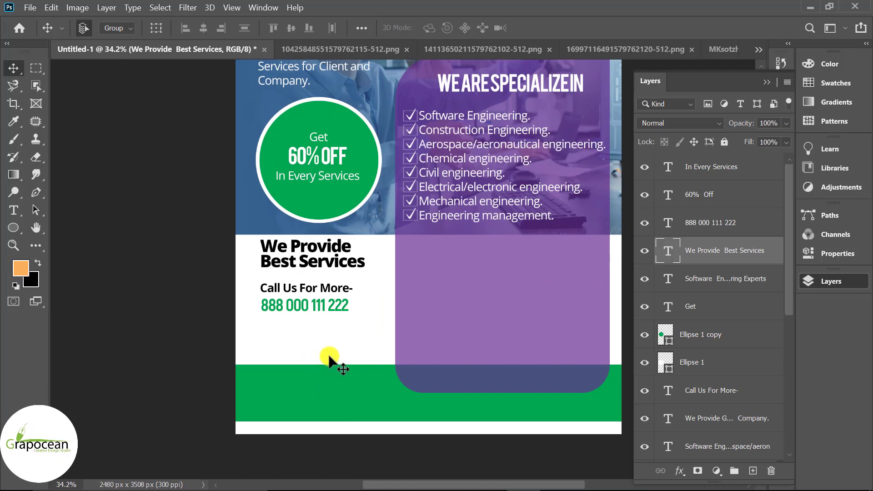
scroll(318, 351, "up", 2)
- Move the 'Call Us For More-' heading and phone number up
scroll(305, 257, "up", 1)
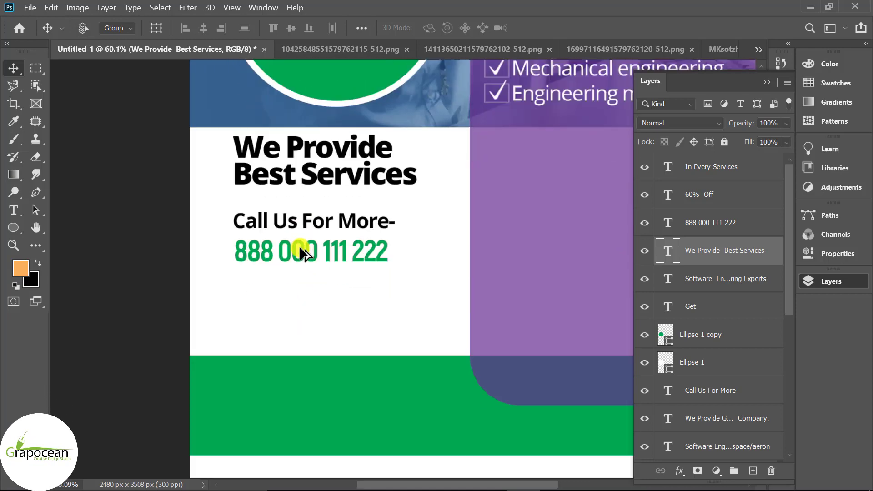
scroll(303, 248, "up", 1)
left_click_drag(314, 222, 317, 209)
left_click_drag(323, 257, 325, 239)
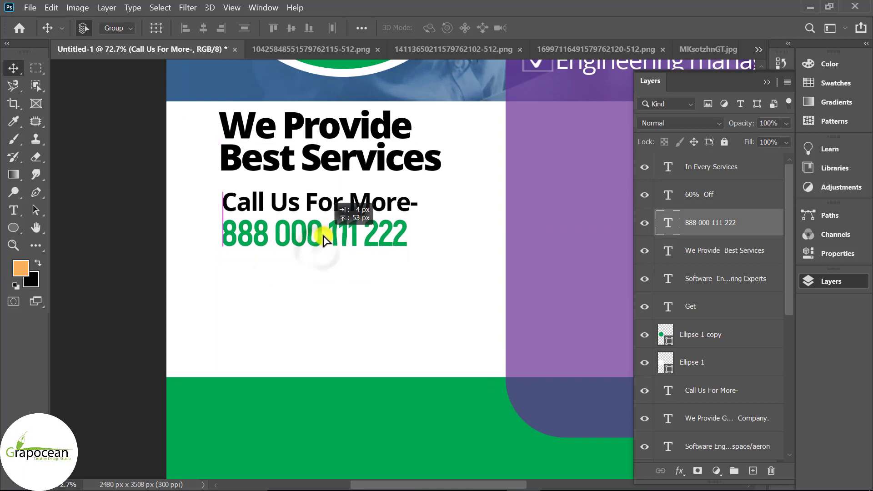
- Duplicate the Call Us heading below and change it to 'Our Website-'
left_click_drag(335, 201, 335, 269)
left_click(13, 210)
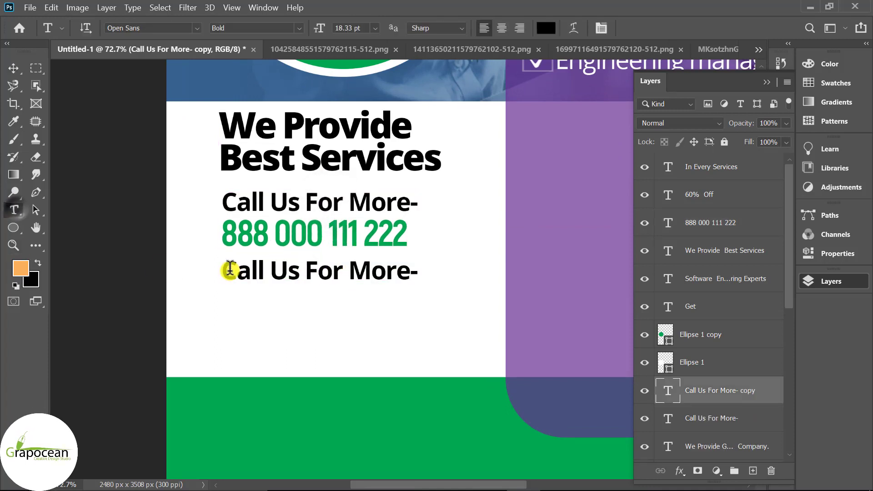
left_click_drag(223, 271, 483, 287)
key("BackSpace")
type("Web")
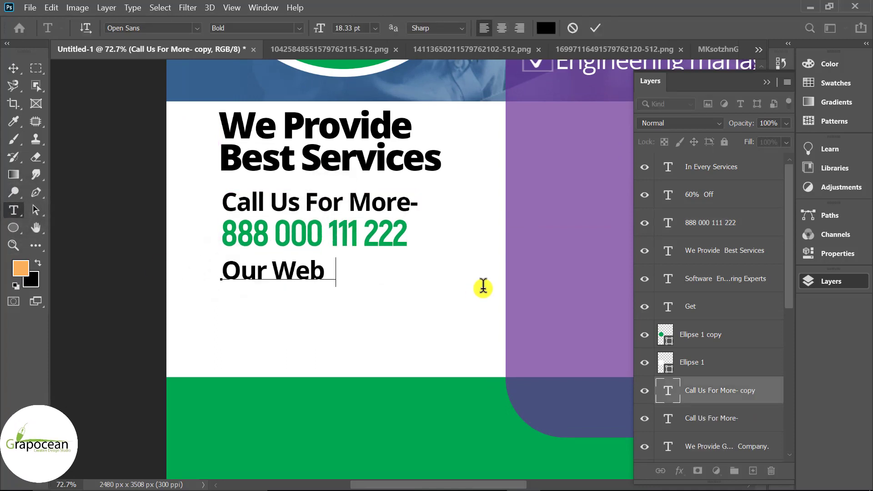
type("site-")
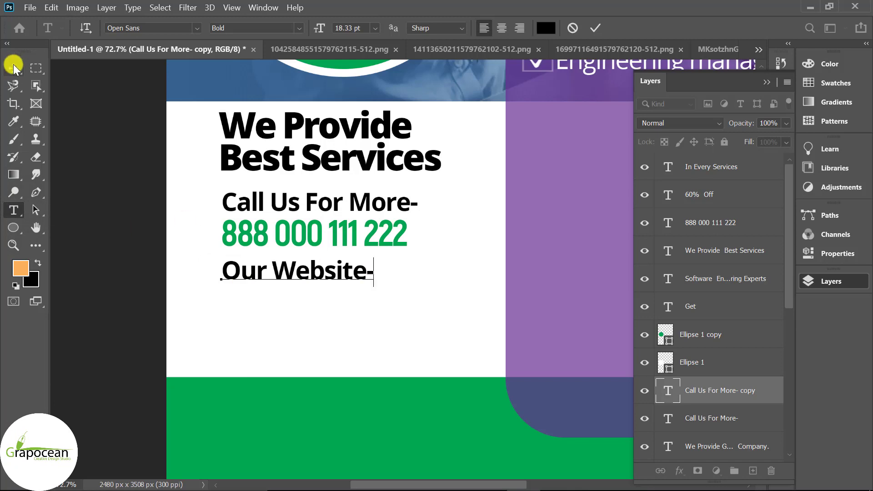
left_click(13, 68)
scroll(332, 341, "down", 3)
left_click_drag(361, 279, 377, 345)
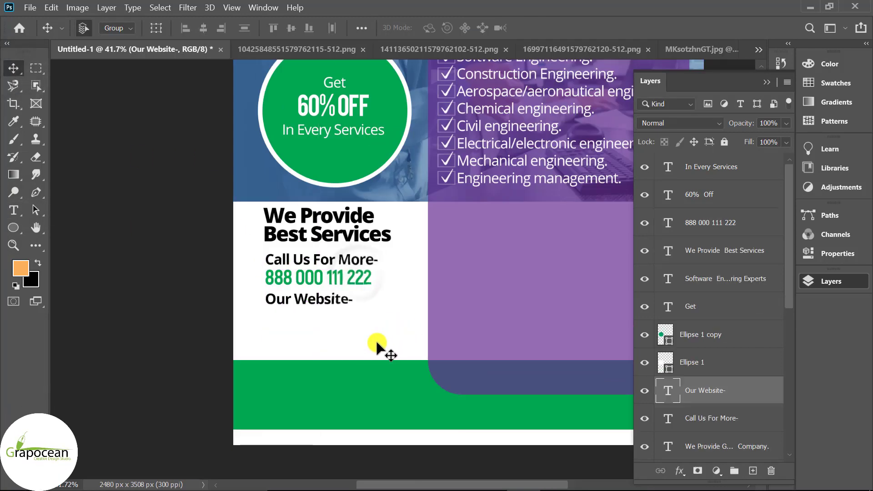
left_click(362, 280)
left_click_drag(362, 279, 361, 318)
left_click(14, 210)
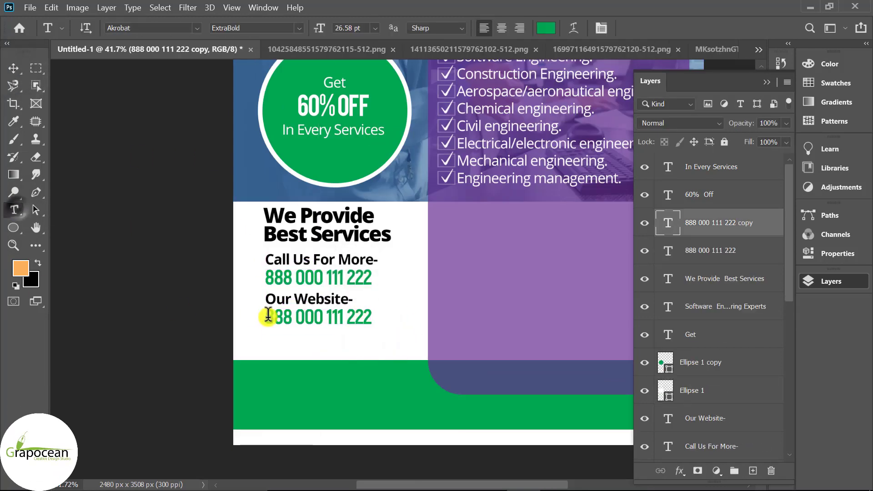
left_click_drag(269, 314, 444, 327)
type("www.grapocean.com")
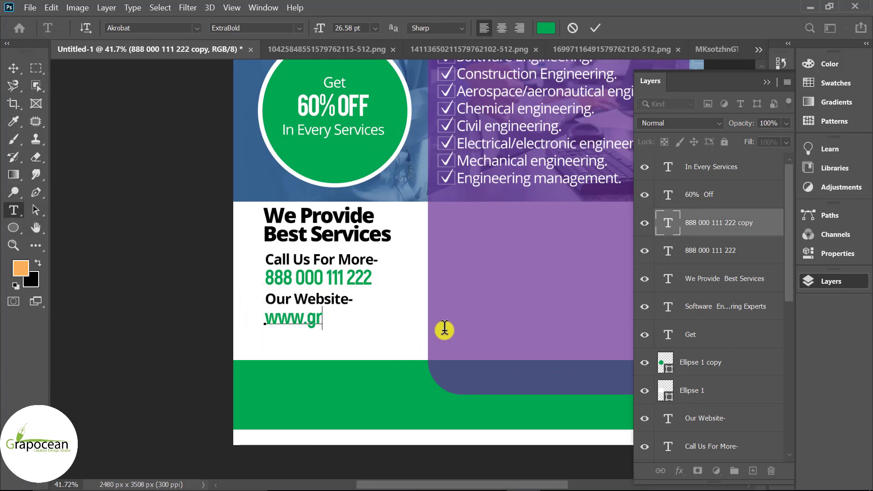
left_click(15, 69)
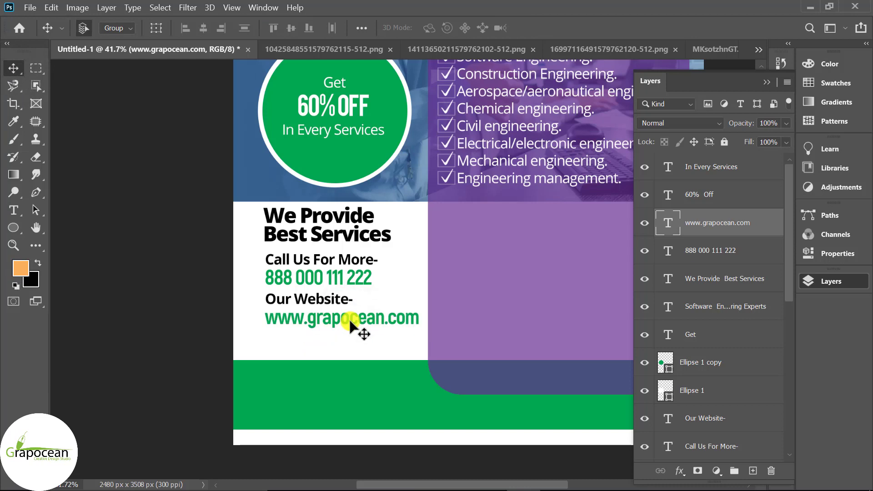
key("ctrl+0")
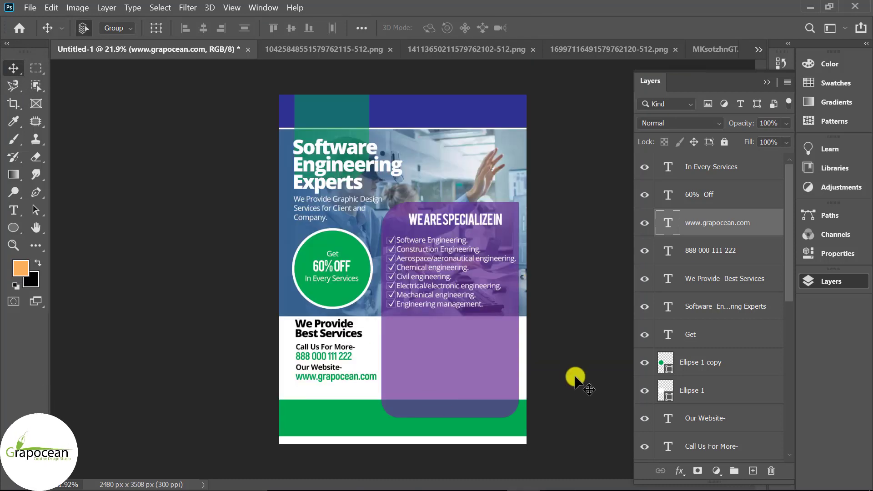
- Move 'Our Website-', the phone number and 'Call Us For More-' down to even the spacing
scroll(523, 401, "down", 3)
scroll(352, 375, "down", 2)
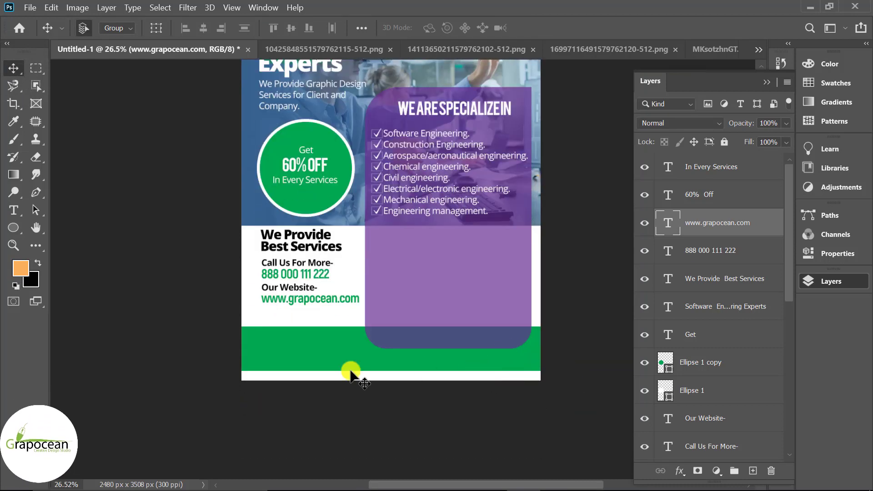
scroll(333, 292, "up", 5, "alt")
left_click_drag(307, 258, 305, 285)
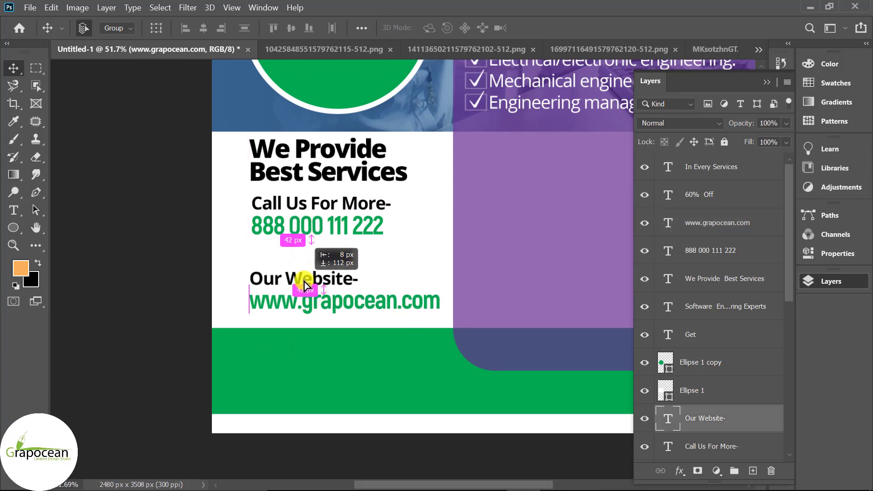
left_click_drag(298, 224, 298, 241)
left_click_drag(284, 209, 287, 227)
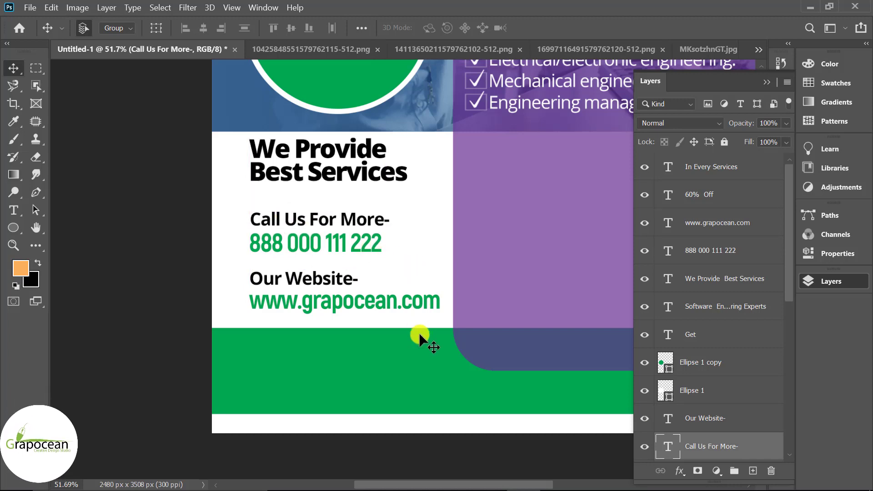
scroll(419, 332, "down", 3)
scroll(427, 329, "down", 2)
scroll(367, 325, "up", 4)
left_click(329, 409)
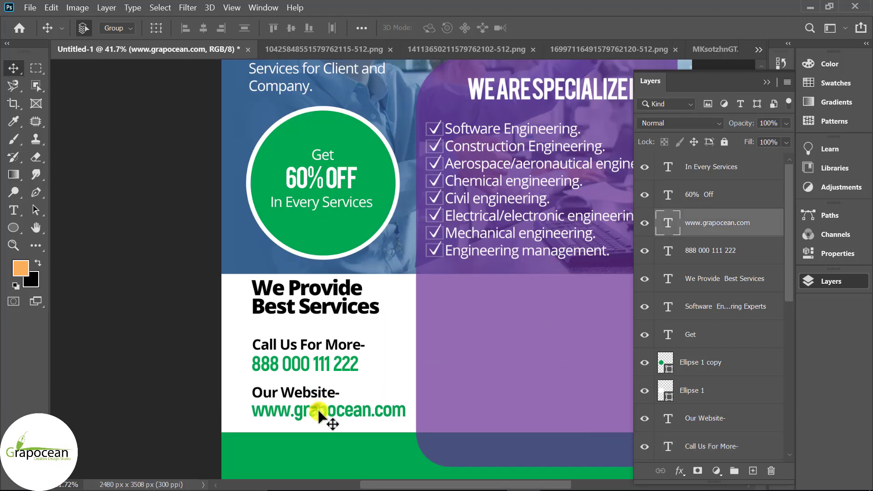
scroll(270, 400, "down", 3)
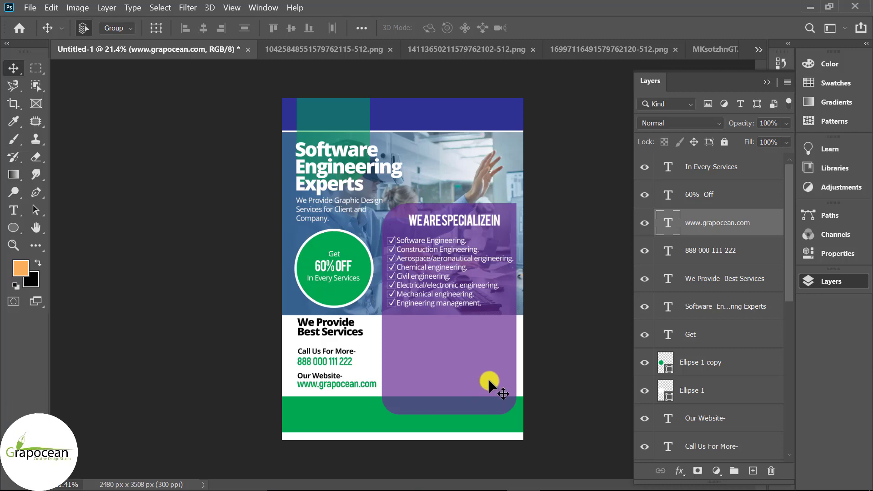
scroll(487, 347, "up", 2)
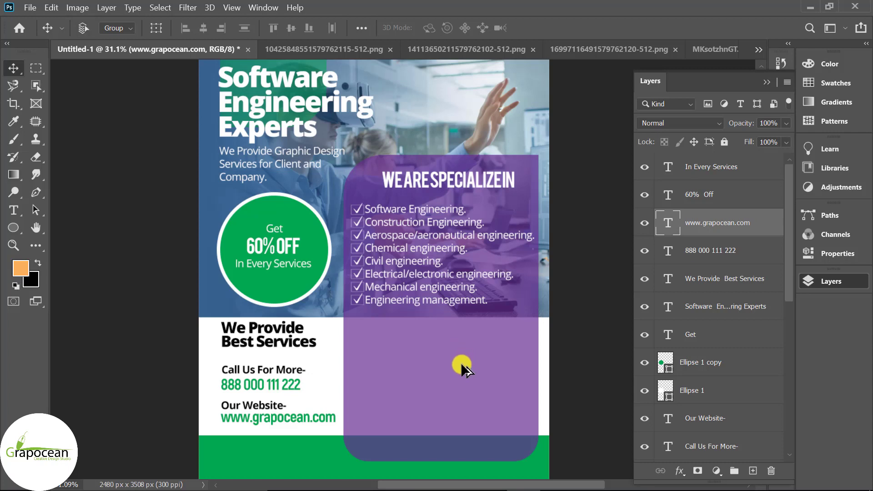
scroll(461, 343, "up", 1)
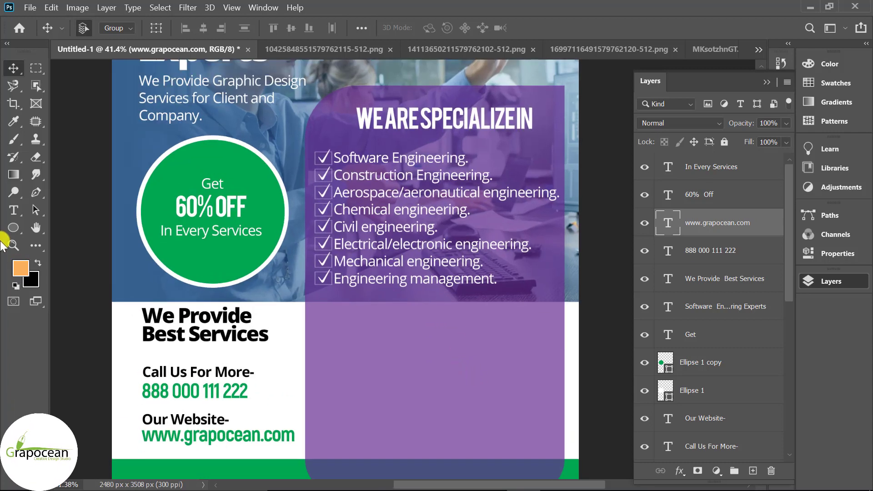
- Draw a small white-filled circle on the purple panel
right_click(14, 226)
left_click(91, 238)
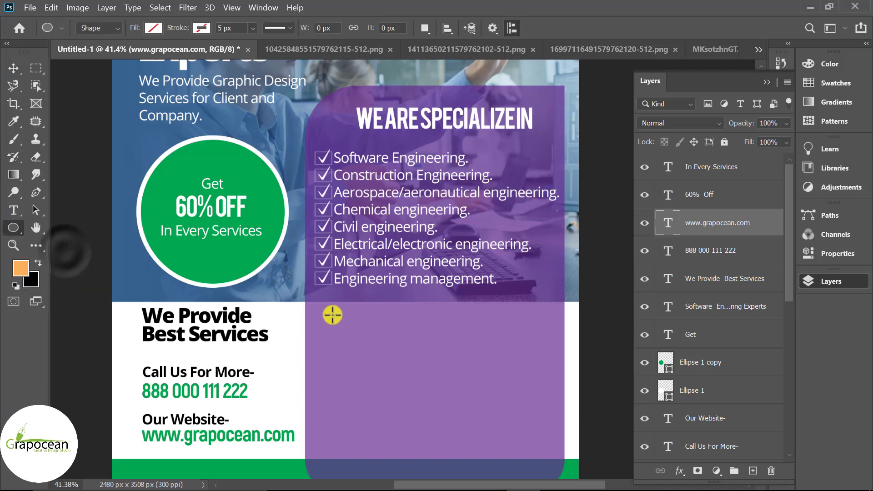
left_click_drag(324, 314, 364, 344)
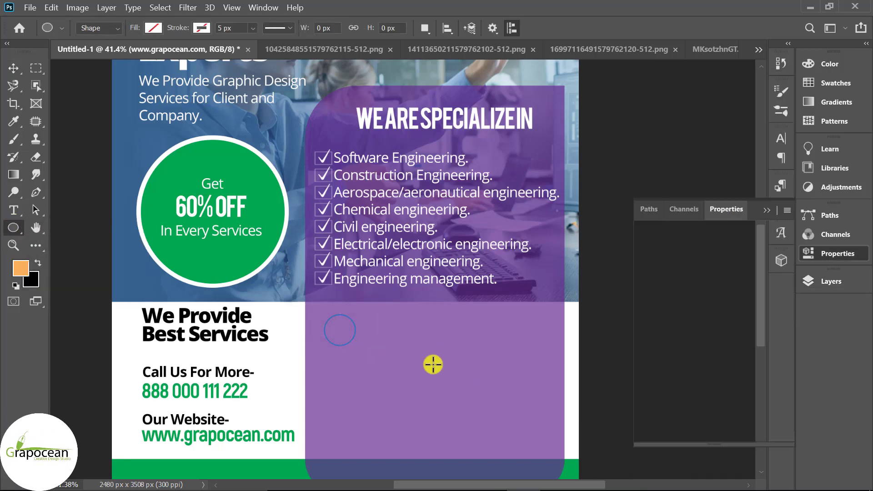
left_click(151, 30)
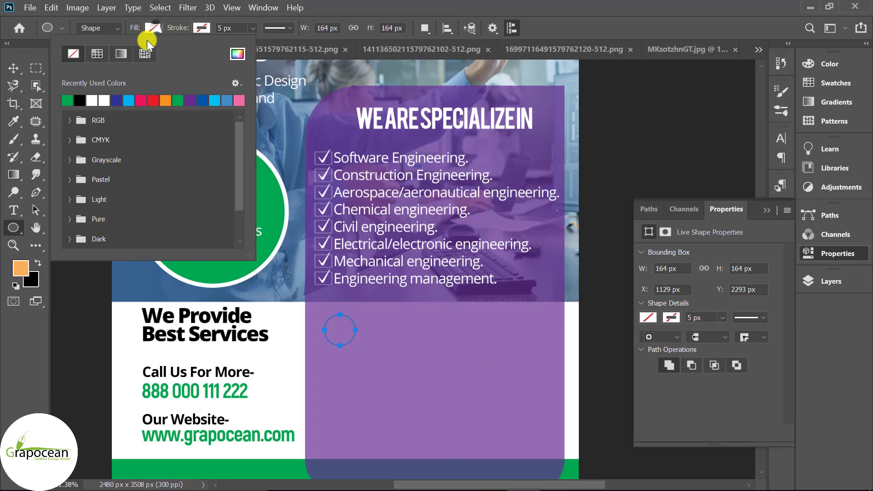
left_click(94, 98)
left_click(449, 206)
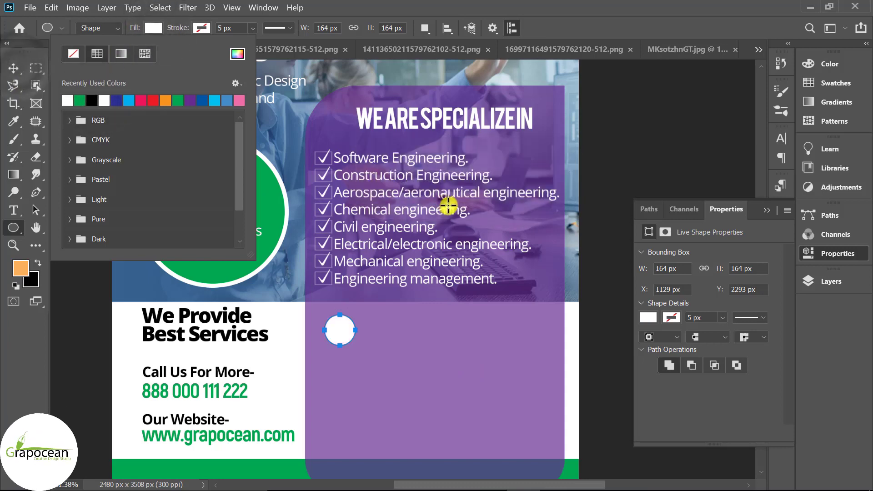
left_click(13, 67)
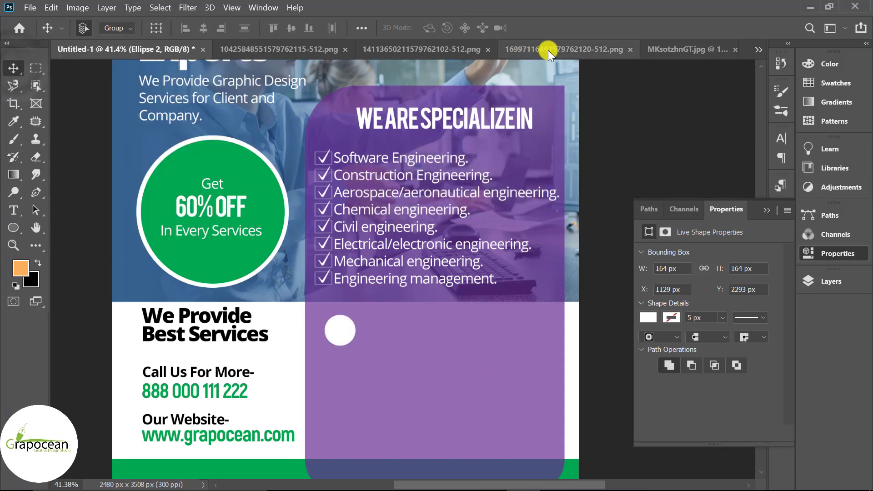
- Bring the lightbulb icon onto the flyer and shrink it into the white circle
left_click(298, 50)
left_click_drag(389, 217, 300, 295)
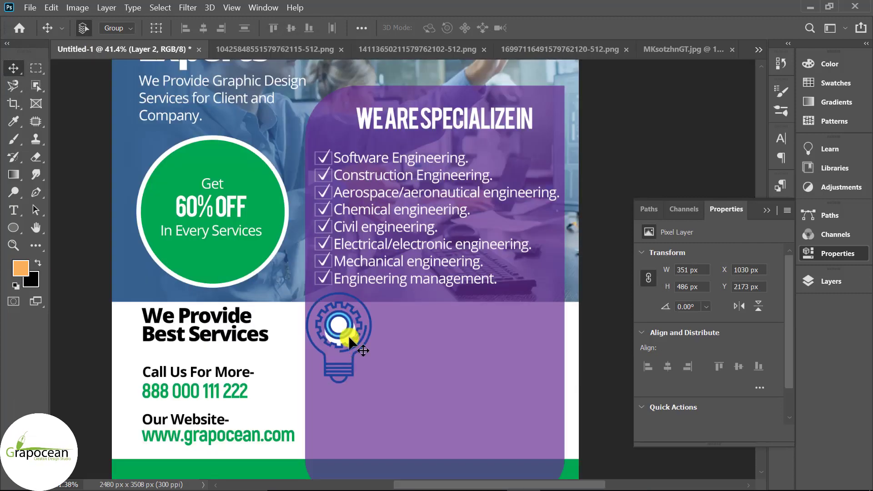
mouse_move(376, 355)
left_mouse_down()
mouse_move(342, 360)
mouse_move(352, 338)
mouse_move(343, 320)
left_mouse_up()
scroll(341, 360, "up", 2)
scroll(342, 357, "up", 2)
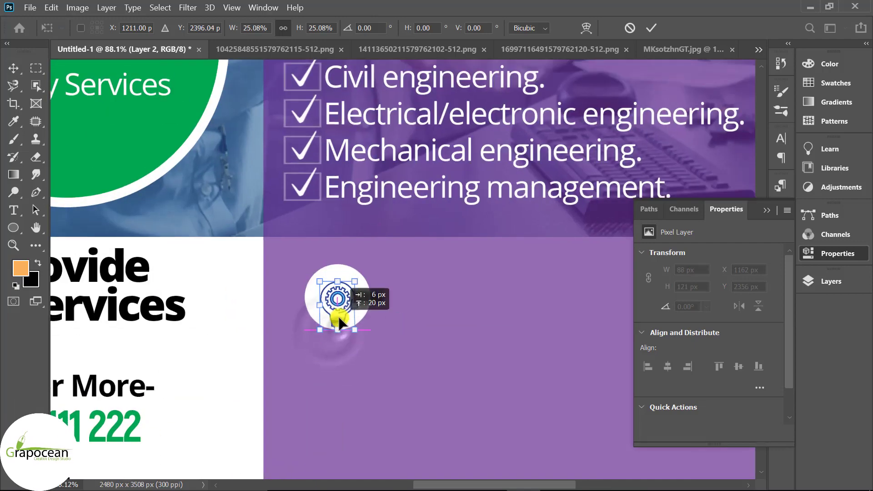
left_click(650, 26)
scroll(415, 362, "down", 2)
scroll(416, 362, "down", 2)
scroll(388, 308, "up", 2)
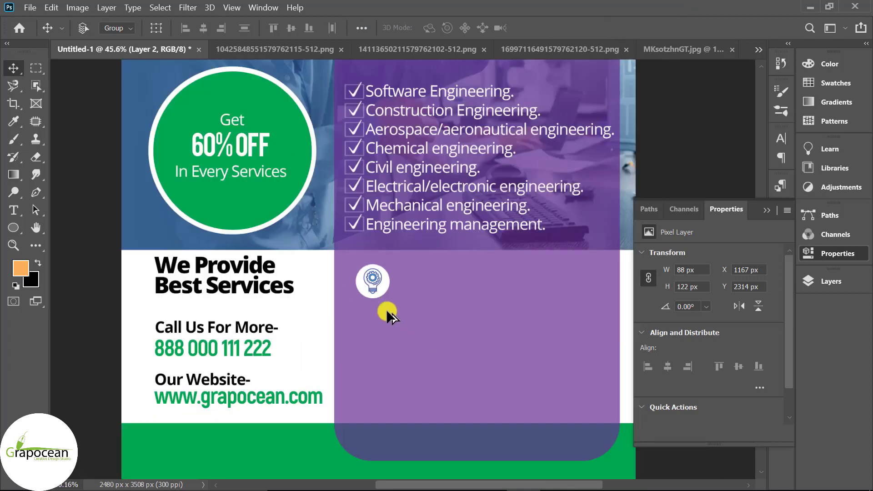
scroll(395, 275, "up", 2)
- Duplicate the white circle below the lightbulb and shrink the chip icon into it
left_click_drag(394, 273, 384, 351)
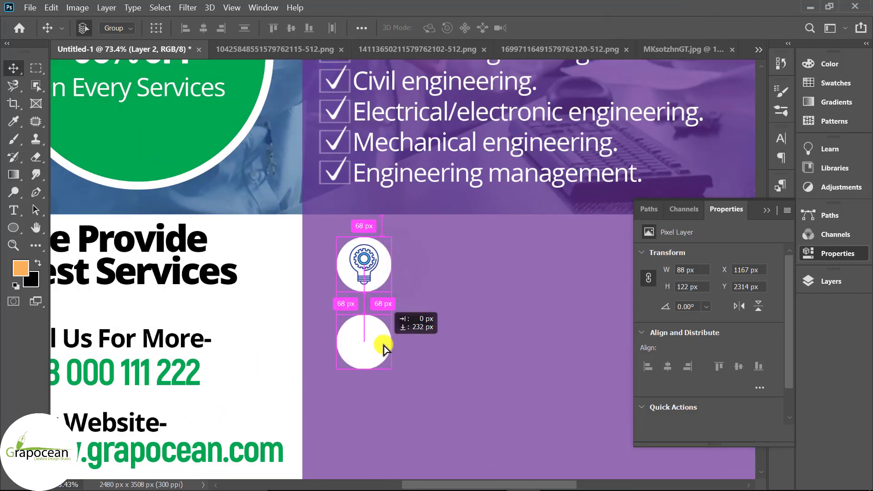
left_click(457, 49)
mouse_move(458, 248)
left_mouse_down()
mouse_move(91, 47)
mouse_move(370, 350)
left_mouse_up()
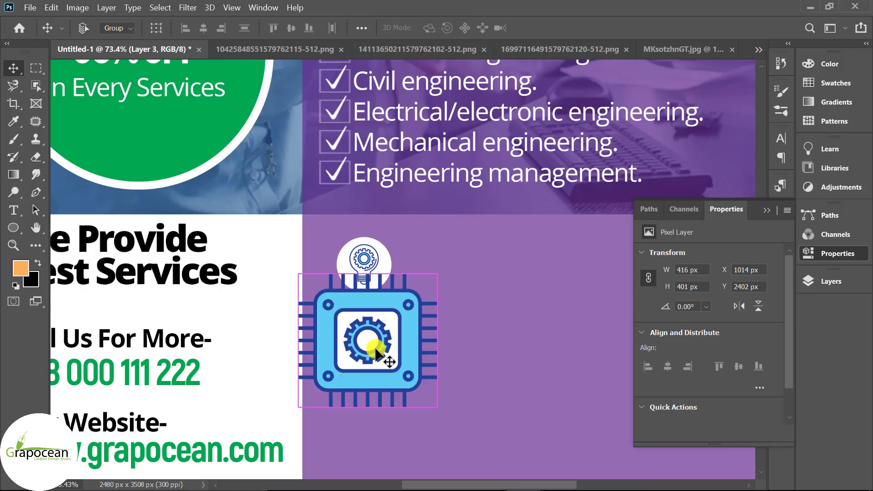
key("ctrl+t")
left_click_drag(437, 407, 357, 388)
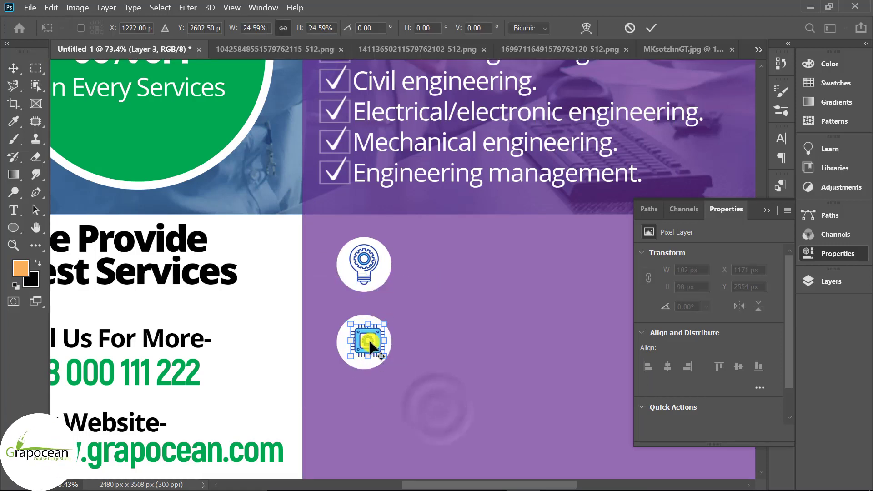
left_click_drag(369, 348, 365, 350)
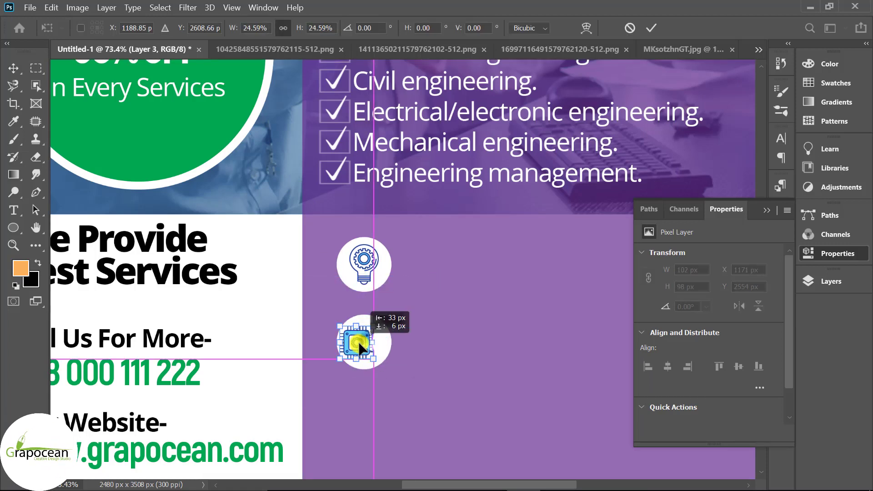
left_click(651, 28)
- Add a third circle holding the shrunken wrench icon, then nudge the chip into place
scroll(382, 360, "down", 2)
left_click_drag(386, 276, 382, 359)
scroll(466, 369, "down", 3)
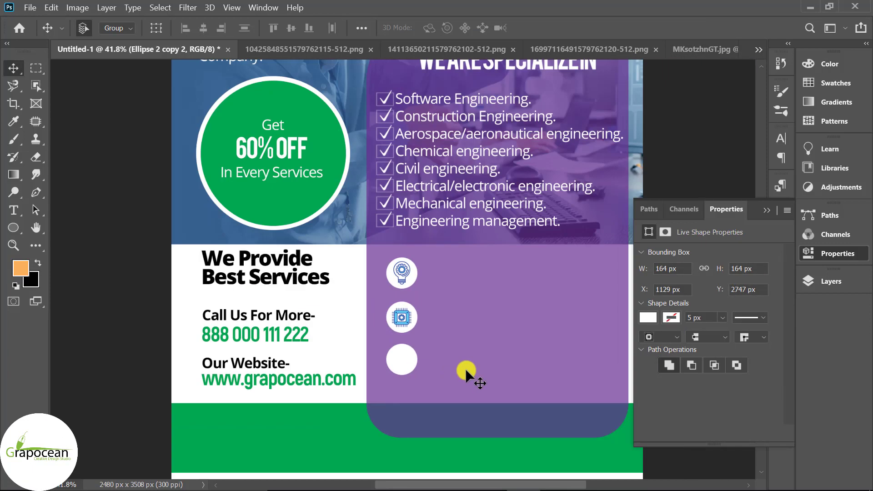
left_click(693, 48)
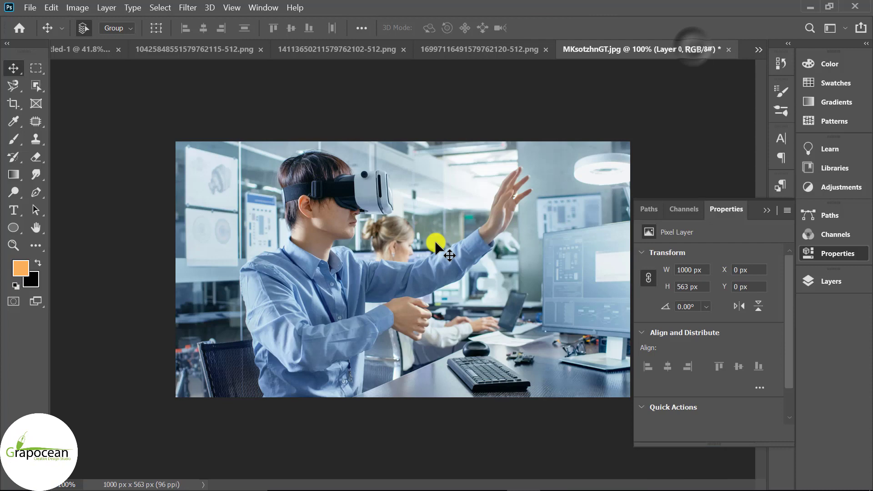
left_click(499, 49)
left_click_drag(481, 196, 400, 370)
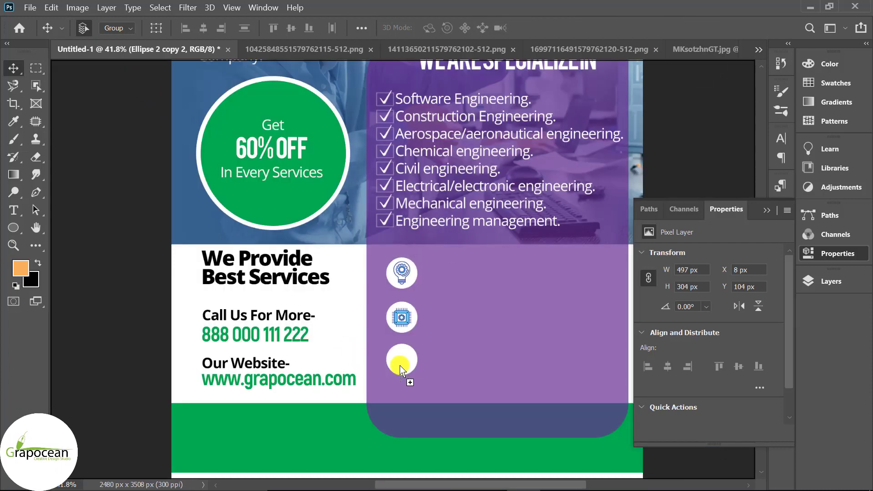
key("ctrl+t")
left_click_drag(448, 399, 406, 389)
scroll(430, 383, "up", 5)
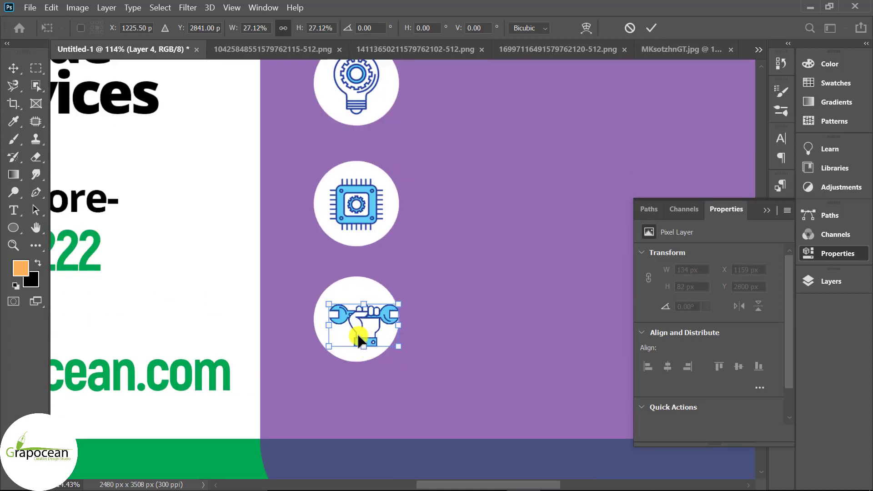
left_click_drag(362, 337, 357, 331)
left_click(664, 26)
scroll(459, 264, "down", 3)
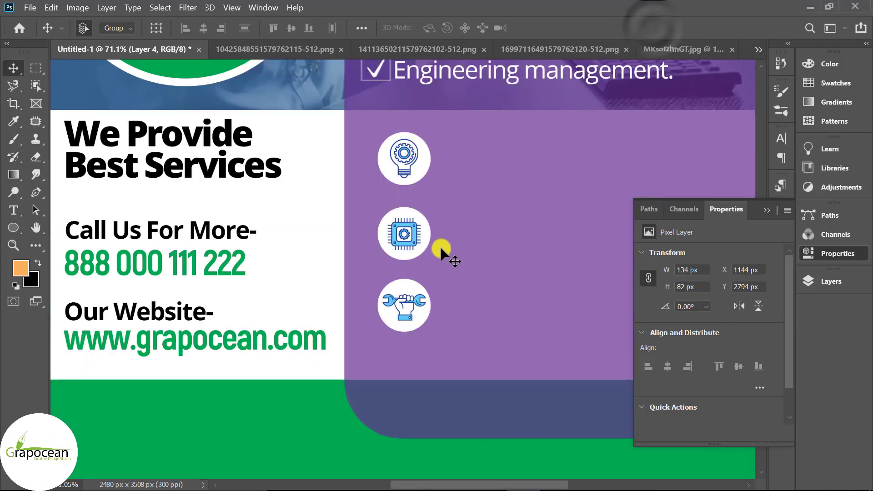
left_click(424, 234)
left_click(421, 242)
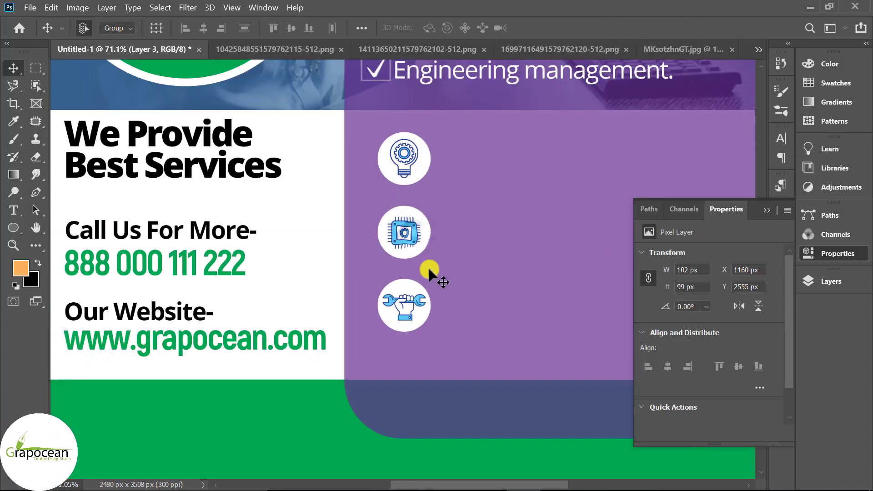
- Cycle through the lightbulb, chip and wrench documents, then return to the flyer
left_click(245, 50)
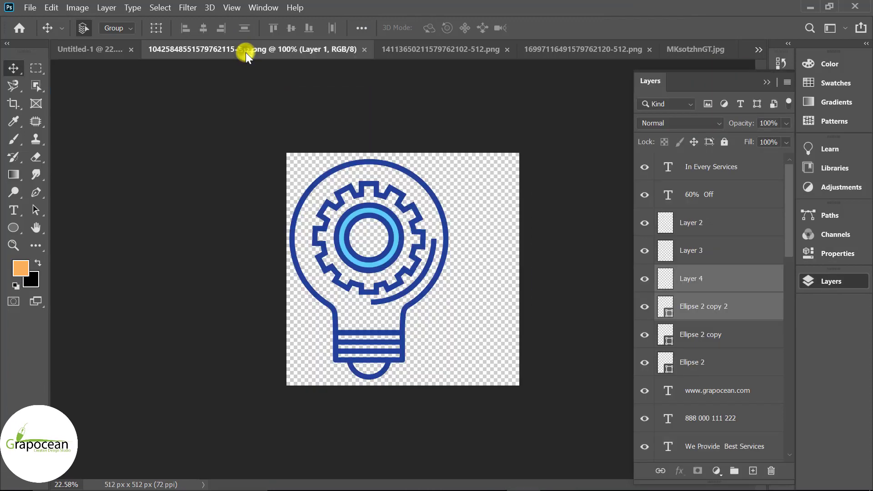
left_click(421, 50)
left_click(558, 50)
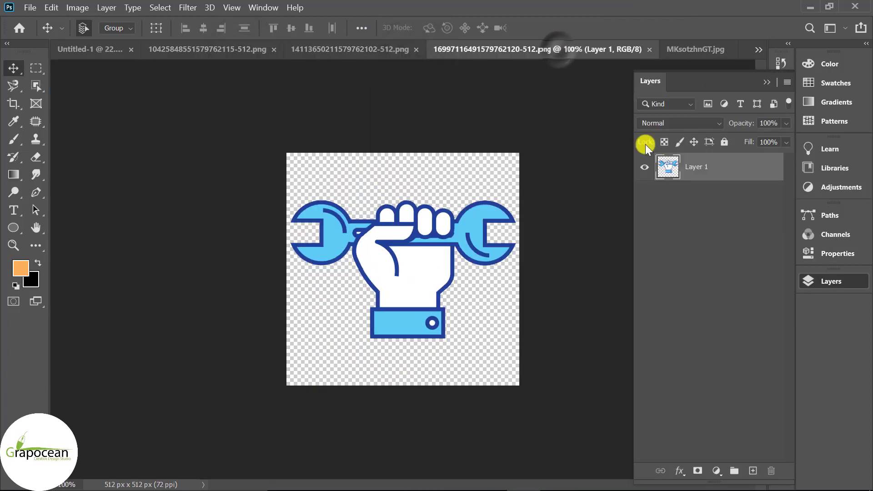
left_click(759, 49)
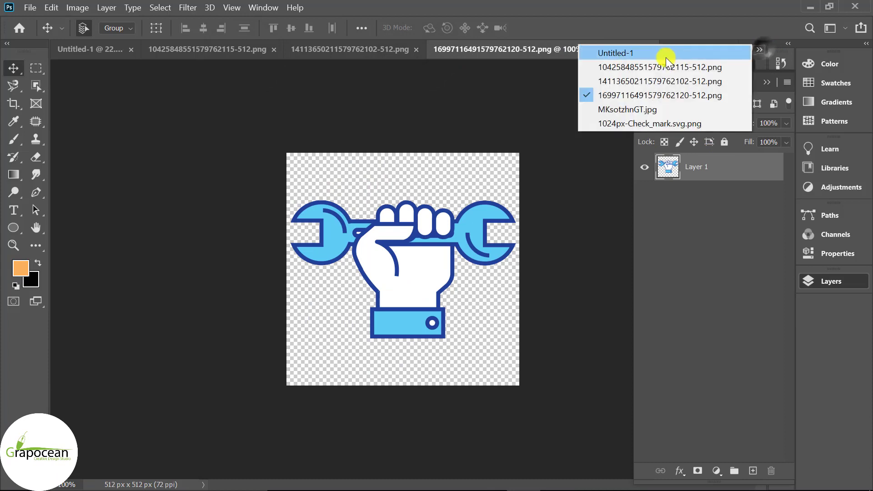
left_click(666, 57)
left_click(433, 265)
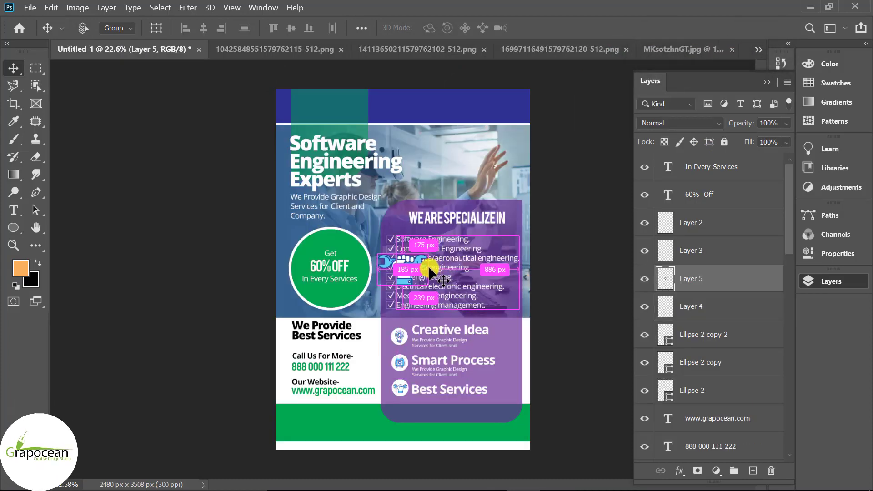
- Move the wrench copy up into the flyer's top banner, then start opening more images
key("ctrl+t")
mouse_move(413, 266)
left_mouse_down()
mouse_move(448, 130)
mouse_move(439, 115)
mouse_move(461, 141)
left_mouse_up()
left_click(646, 28)
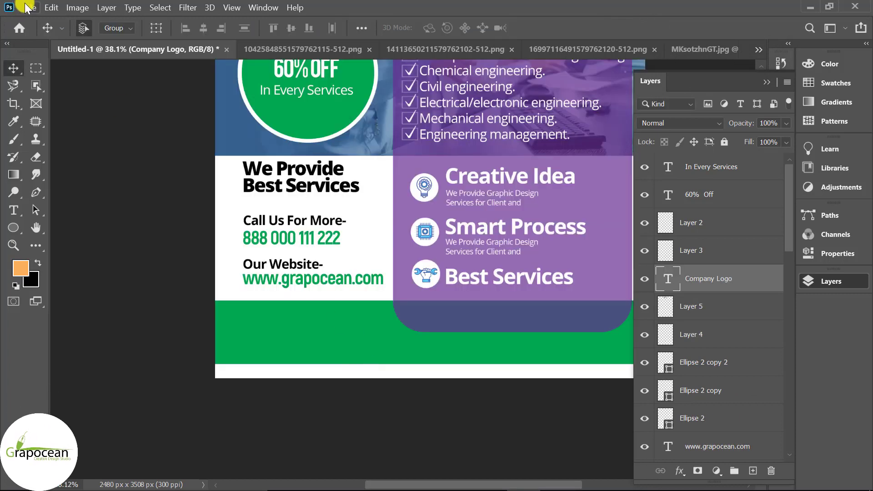
left_click(28, 7)
left_click(43, 30)
- Open the facebook, dribbble, twitter, linkedin and other social icon PNGs together
left_click(486, 107)
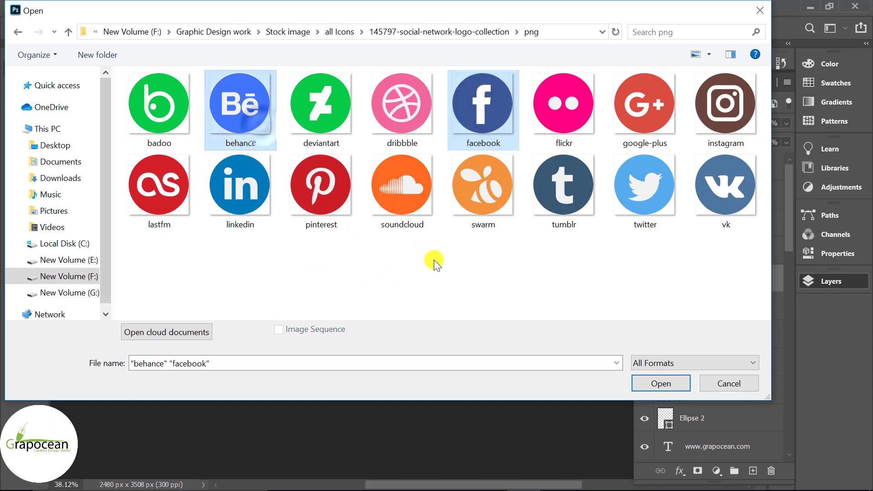
left_click(409, 105, "ctrl")
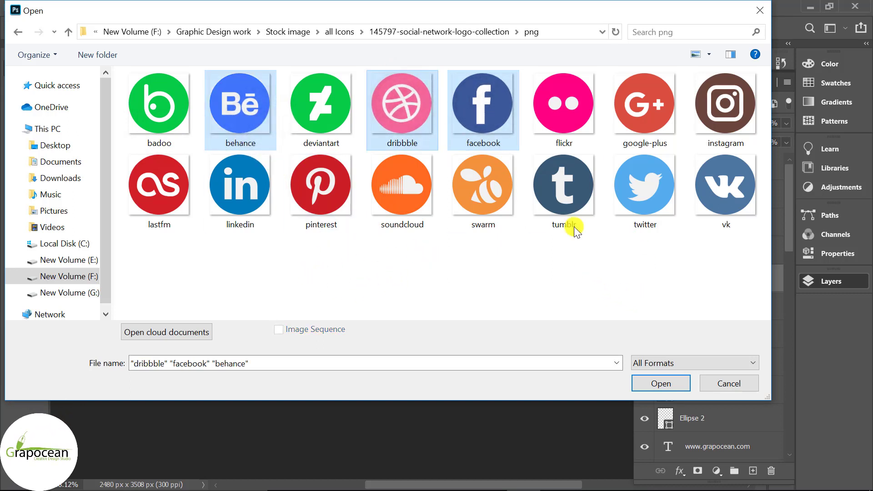
left_click(644, 186, "ctrl")
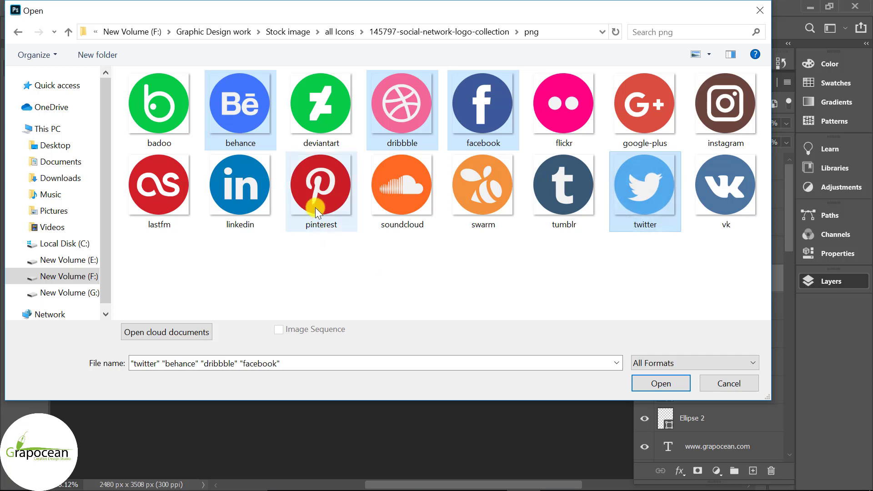
left_click(261, 196, "ctrl")
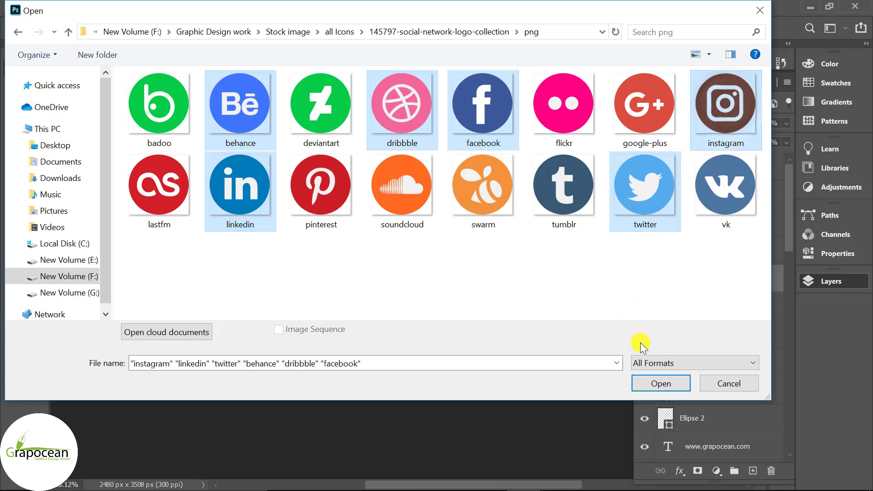
left_click(660, 383)
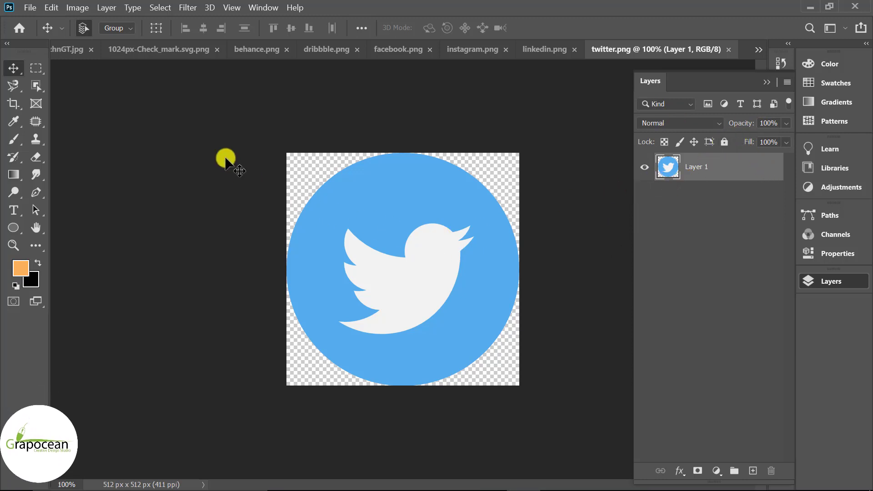
left_click(25, 7)
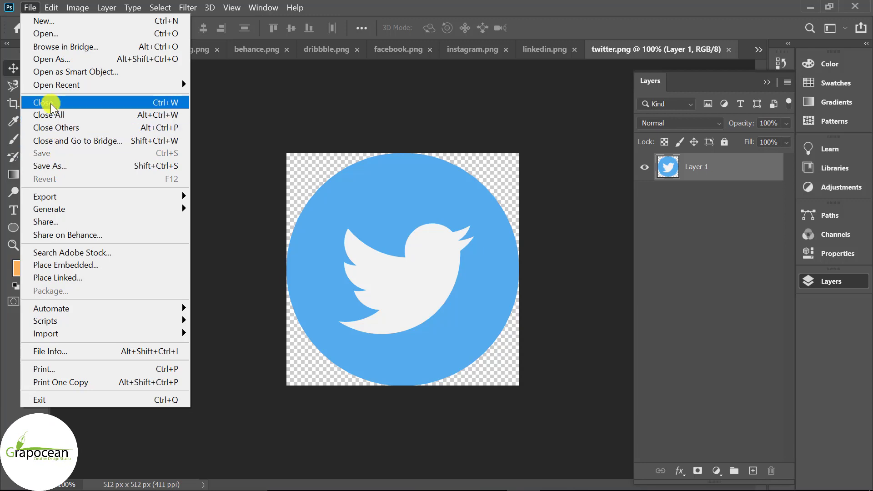
left_click(51, 8)
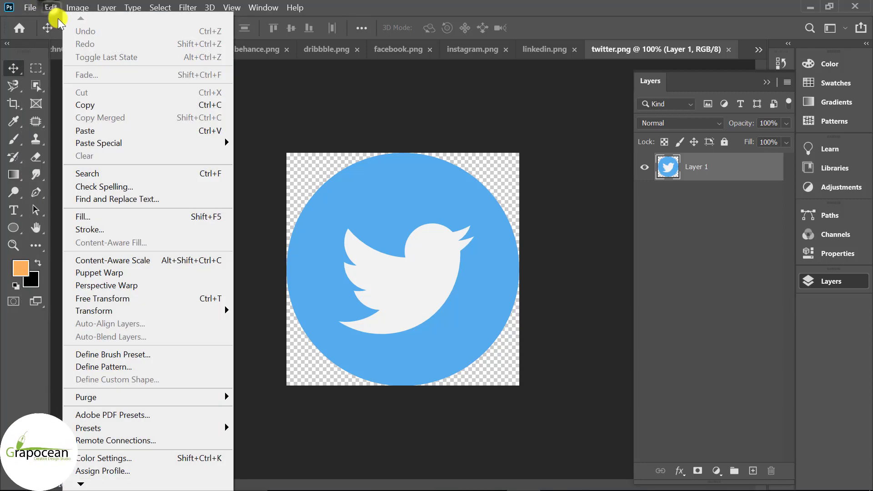
- Copy the Twitter icon and paste it onto the flyer's green footer
left_click(89, 105)
left_click(758, 48)
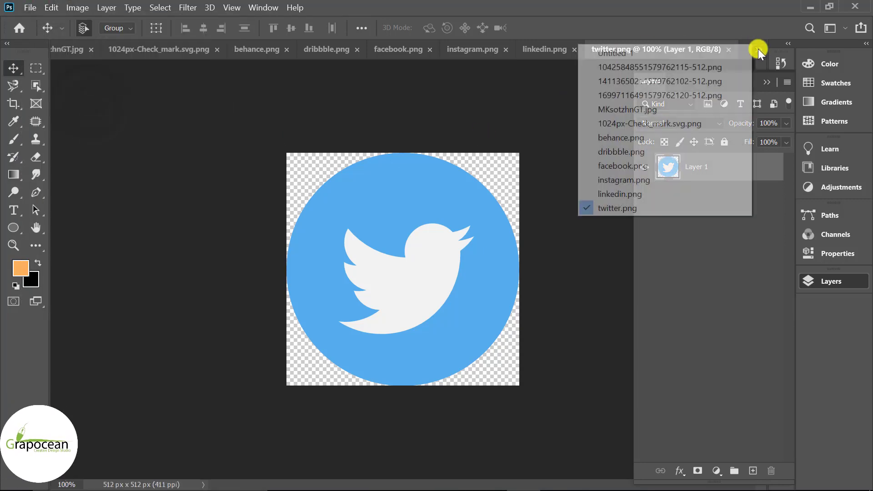
left_click(685, 50)
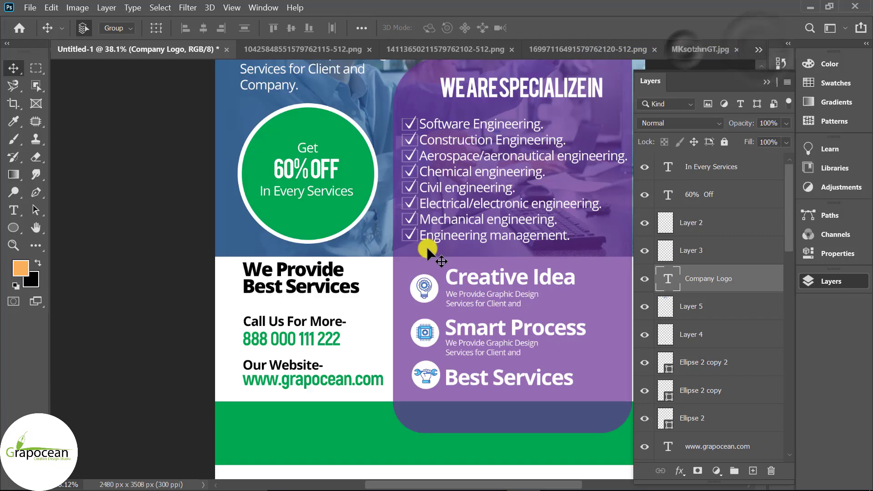
left_click(28, 9)
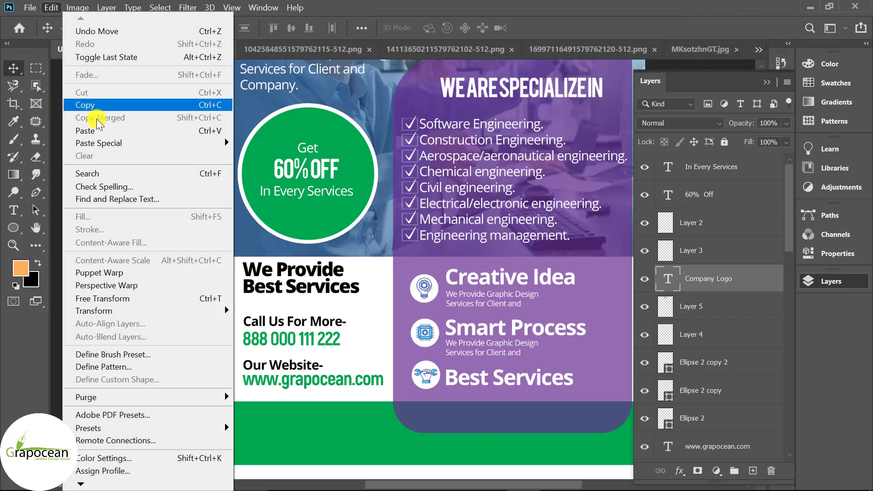
left_click(91, 130)
left_click_drag(425, 280, 351, 416)
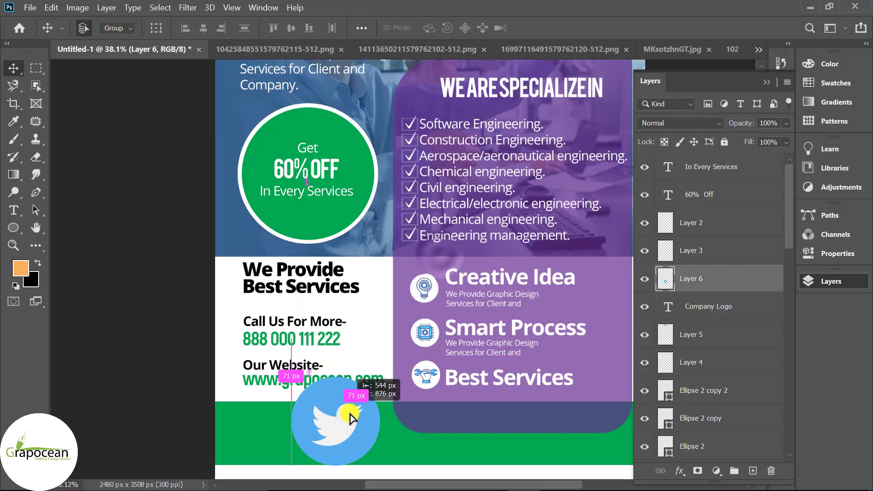
- Shrink the Twitter icon to about a quarter size at the footer's left side
scroll(387, 359, "down", 2)
key("ctrl+t")
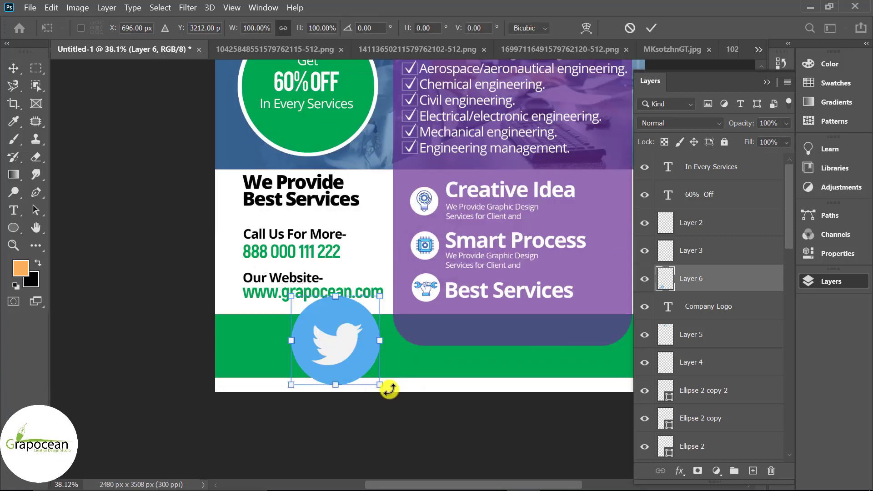
left_click_drag(390, 390, 315, 380)
scroll(355, 368, "up", 2)
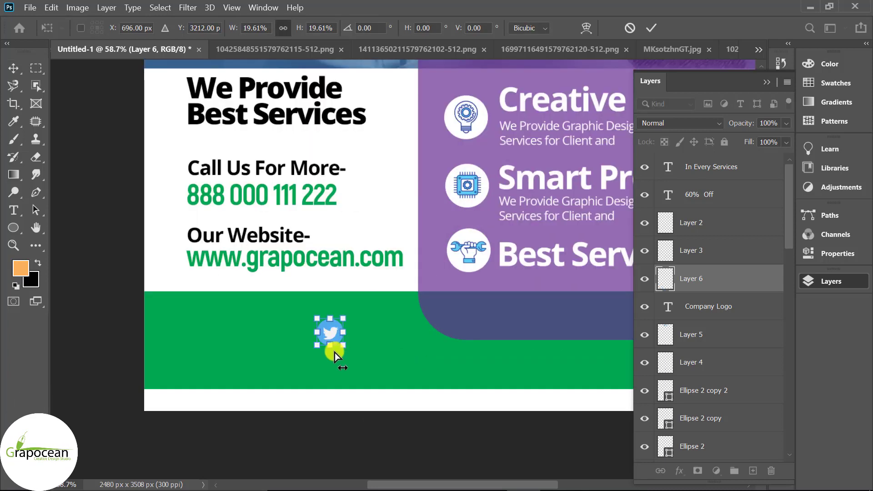
left_click_drag(332, 334, 206, 322)
key("Return")
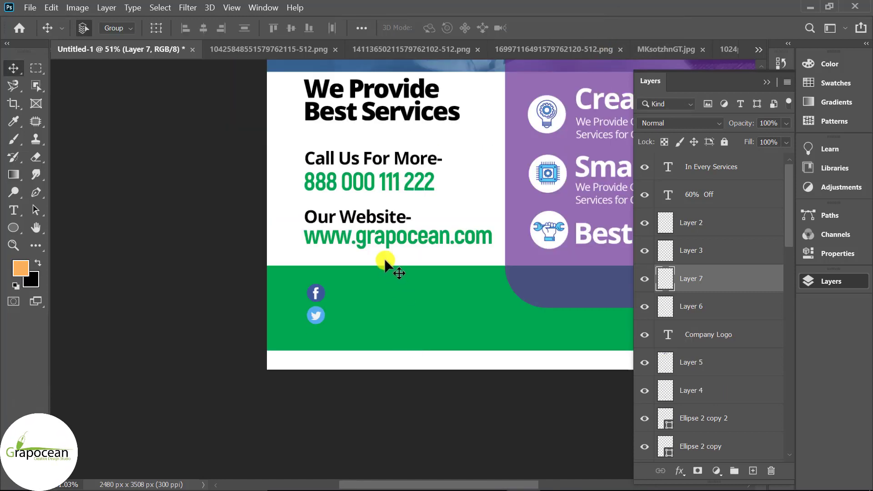
scroll(384, 259, "up", 2)
scroll(384, 259, "down", 3)
left_click(514, 251, "ctrl")
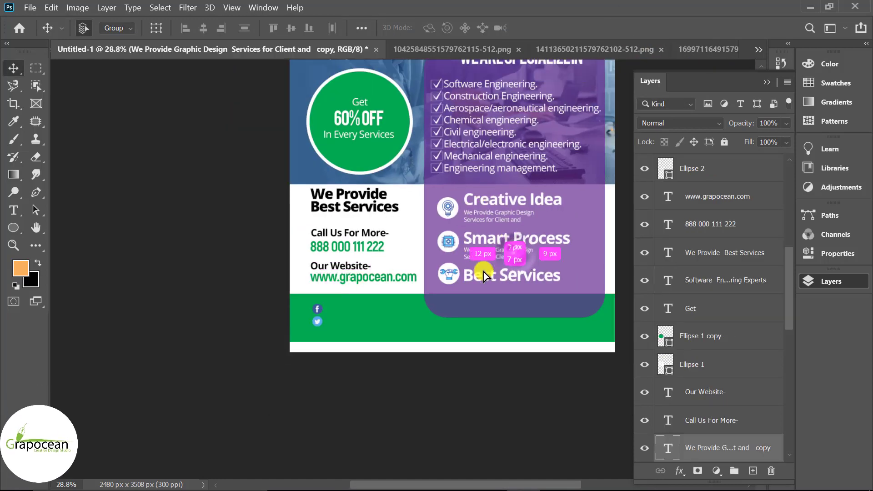
left_click_drag(484, 272, 375, 309)
scroll(375, 310, "up", 2)
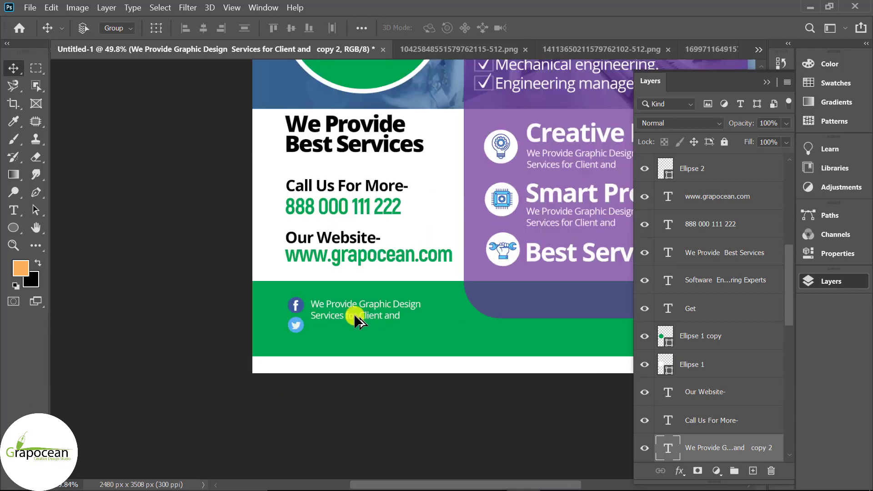
scroll(354, 314, "up", 2)
left_click(13, 210)
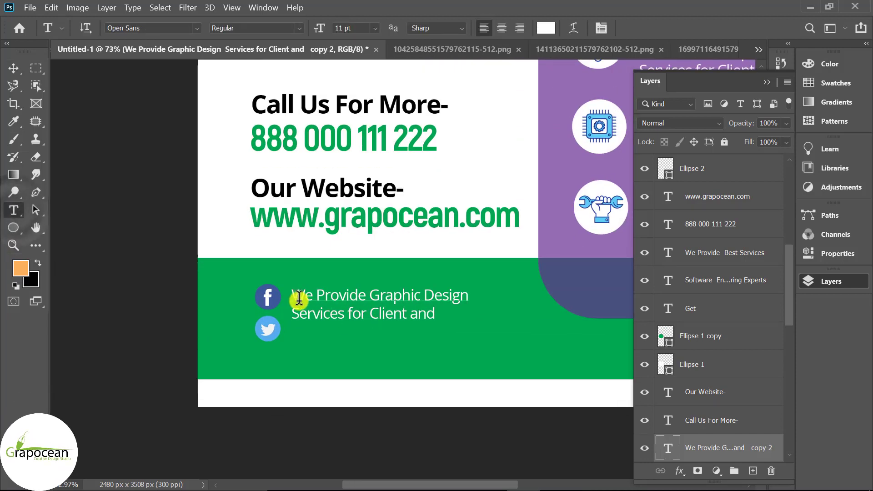
left_click(299, 298)
key("ctrl+a")
key("BackSpace")
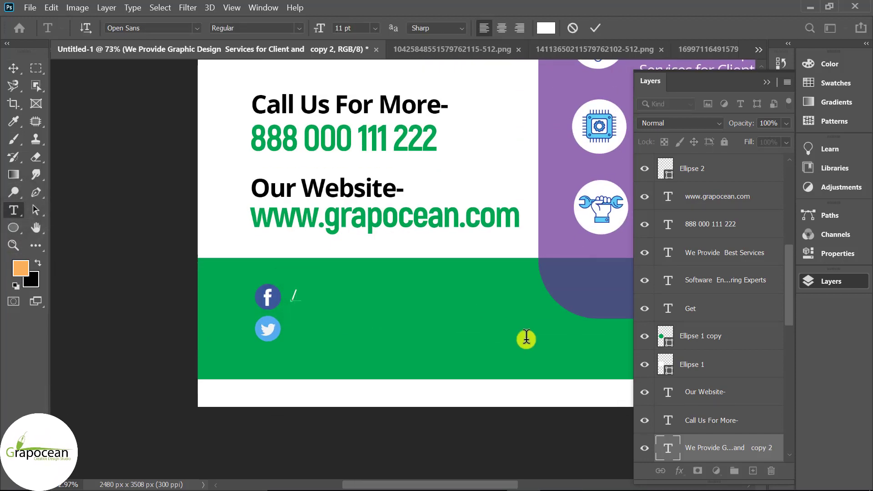
type("facebook/grap")
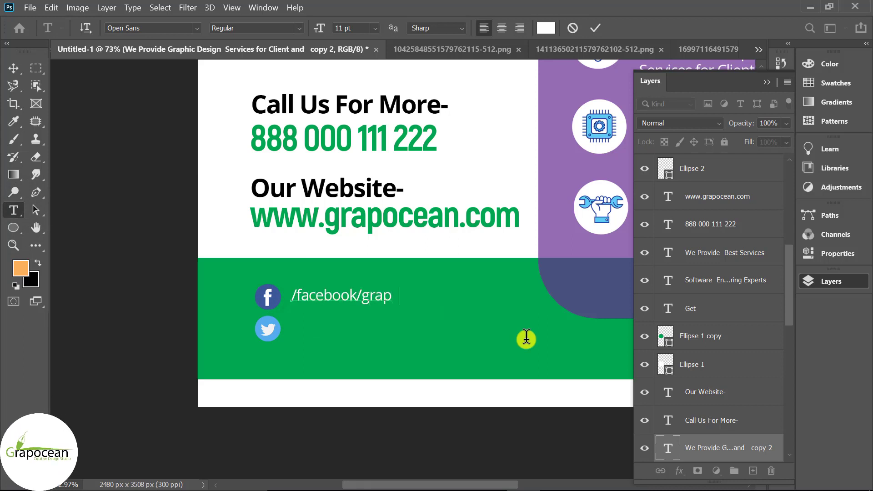
type("ocean")
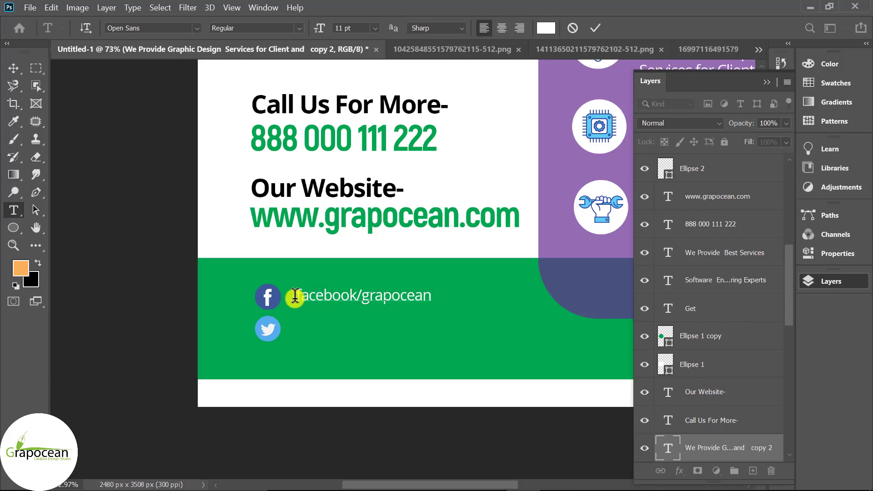
key("BackSpace")
type("www")
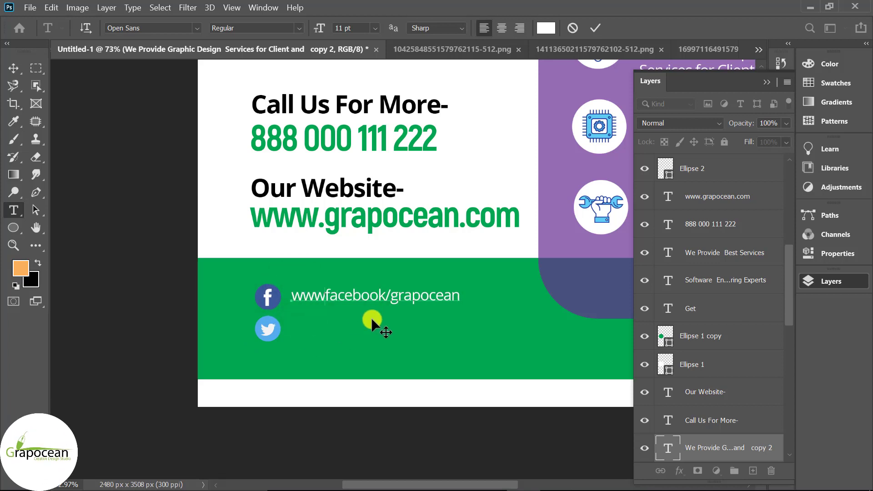
type("w")
key("BackSpace")
type(".")
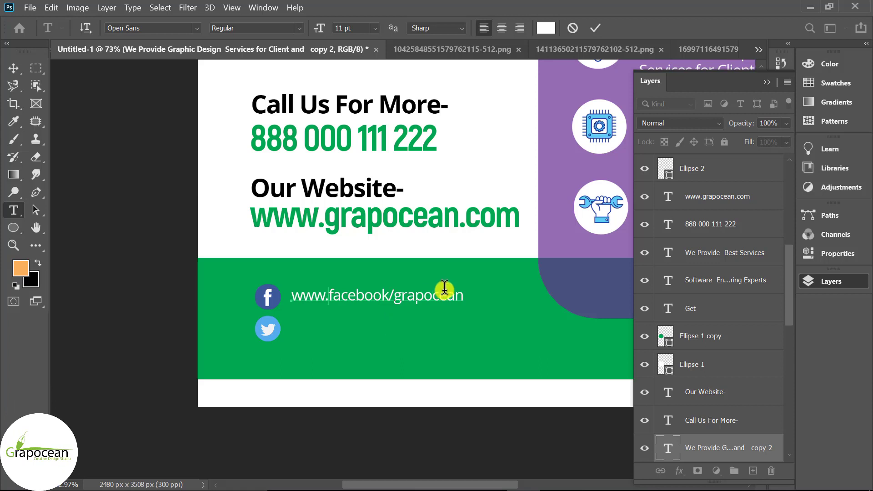
- Make the facebook address Semibold and place a copy beside the Twitter icon
left_click_drag(471, 297, 456, 297)
key("ctrl+a")
left_click(299, 27)
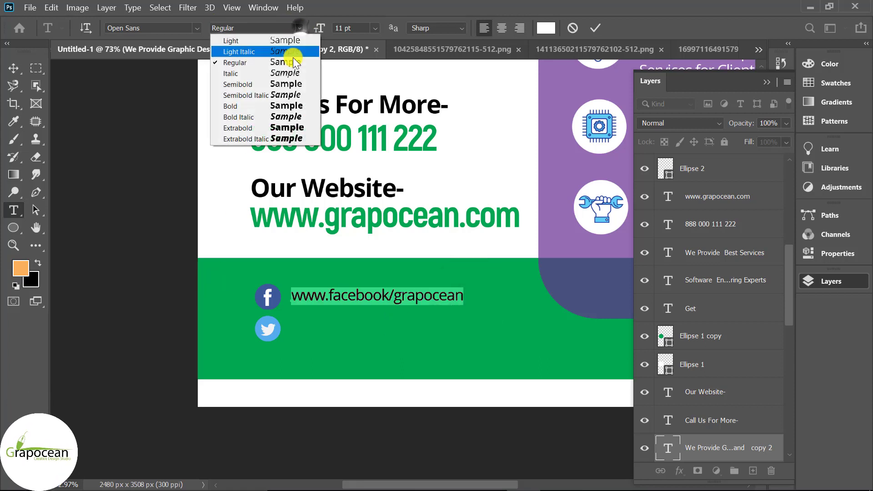
left_click(280, 84)
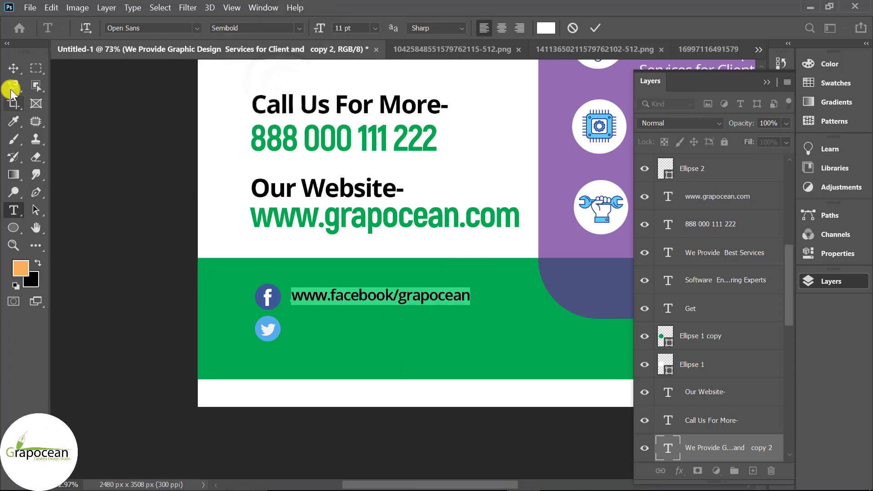
left_click(14, 68)
left_click_drag(376, 297, 373, 328)
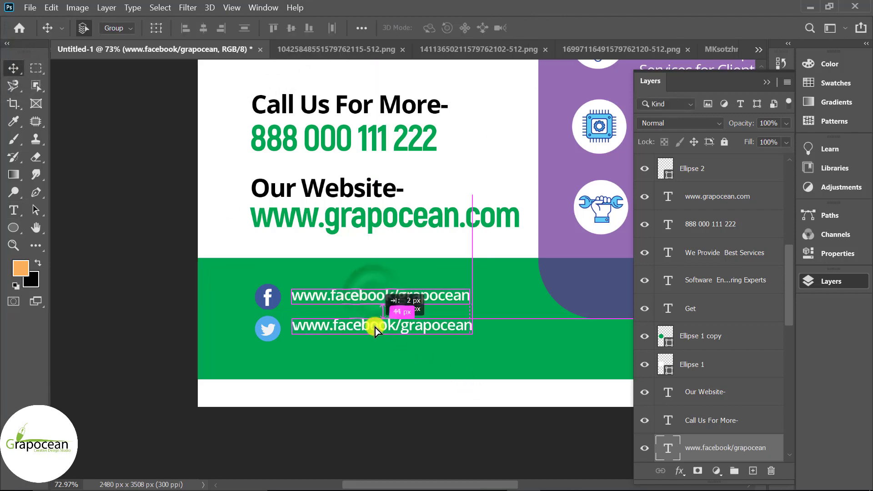
scroll(78, 312, "down", 5)
left_click(500, 343)
- Stretch the purple panel down and add a copied title reading Order Now at its bottom
key("ctrl+t")
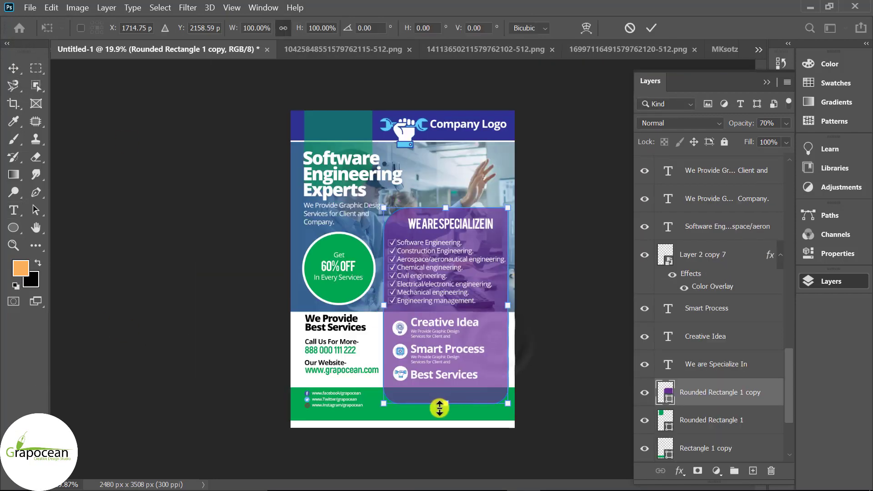
left_click_drag(443, 405, 445, 418)
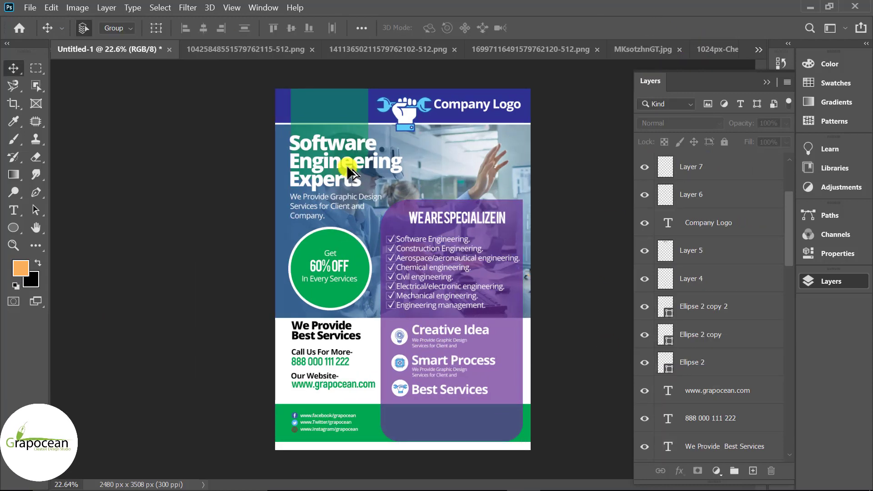
left_click_drag(347, 165, 457, 436)
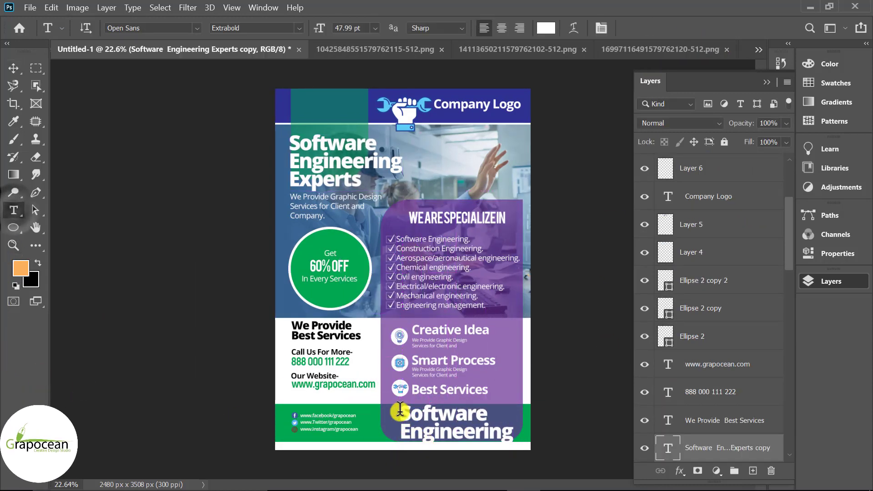
left_click(429, 437)
key("ctrl+a")
key("BackSpace")
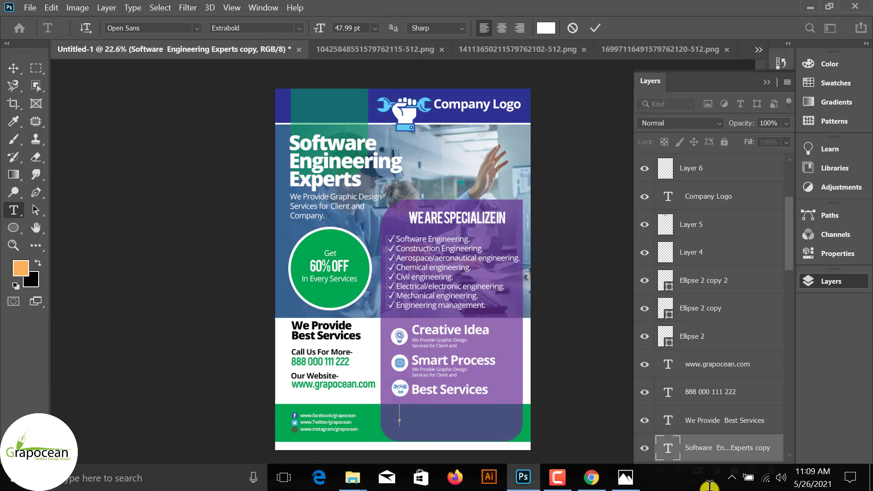
type("Order Now")
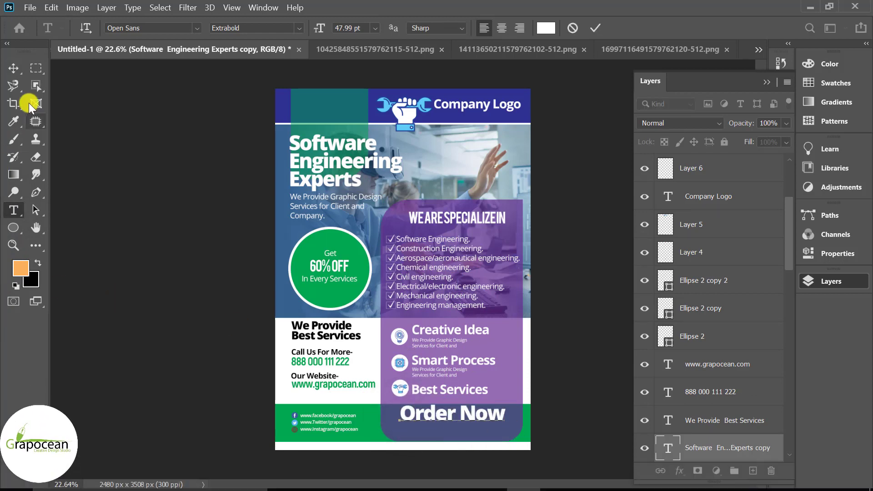
left_click(14, 68)
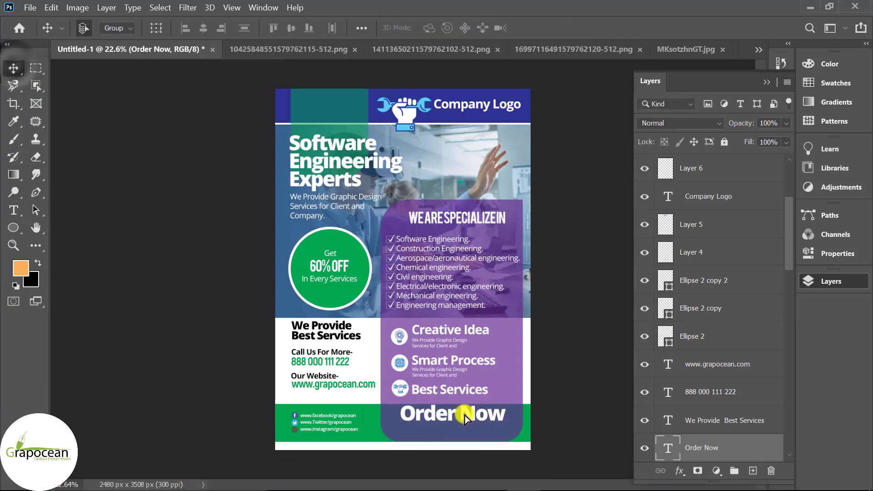
left_click_drag(456, 413, 537, 432)
scroll(537, 432, "up", 2)
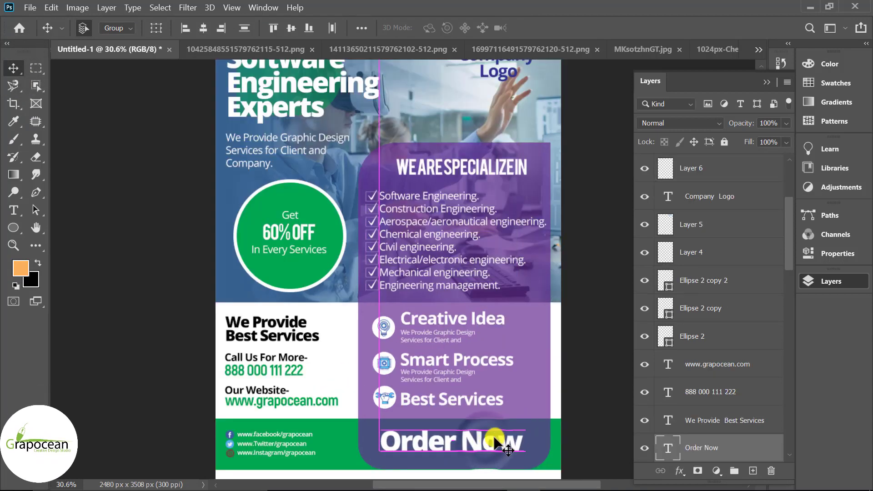
scroll(495, 407, "down", 2)
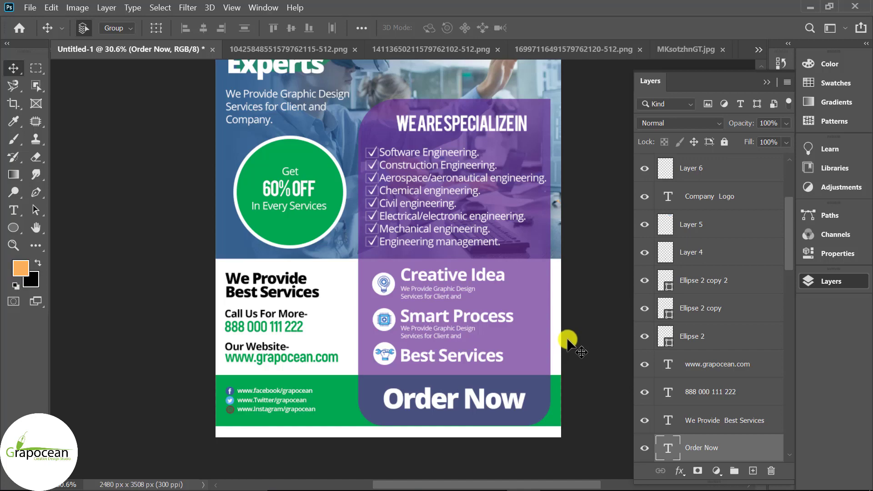
- Reposition the wrench icon and Company Logo text so the text sits centred below the icon
scroll(568, 341, "down", 3)
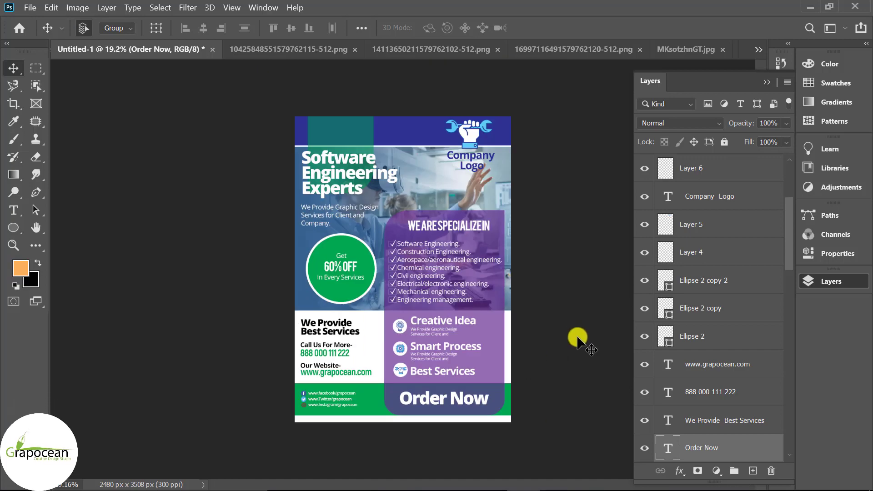
scroll(549, 129, "up", 2)
scroll(503, 80, "up", 2)
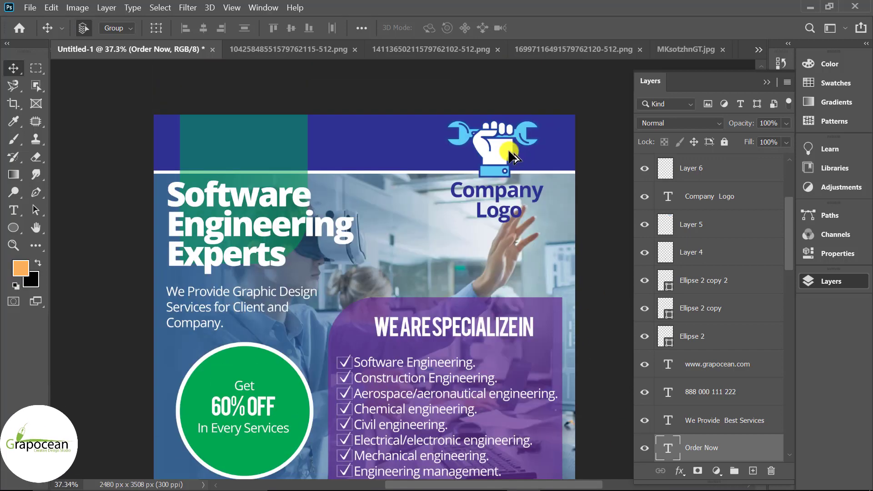
scroll(497, 145, "up", 2)
left_click_drag(498, 226, 408, 269)
left_click_drag(462, 161, 393, 182)
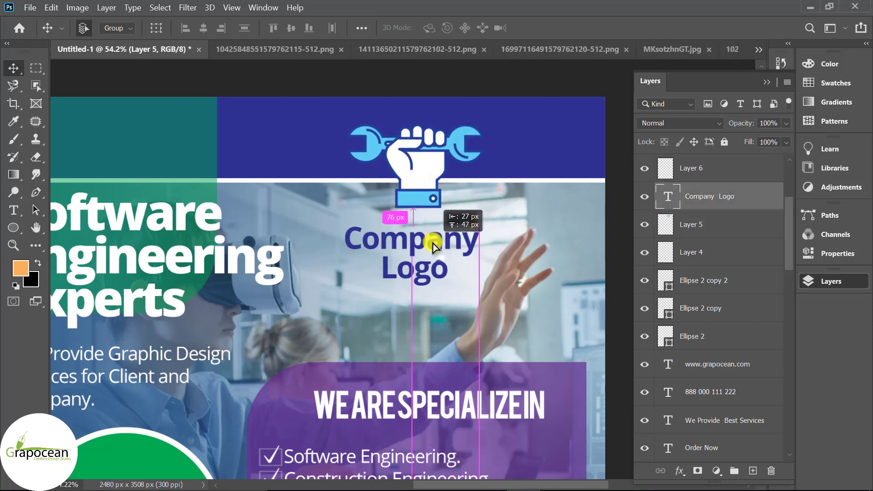
left_click_drag(435, 273, 484, 265)
scroll(550, 275, "down", 7)
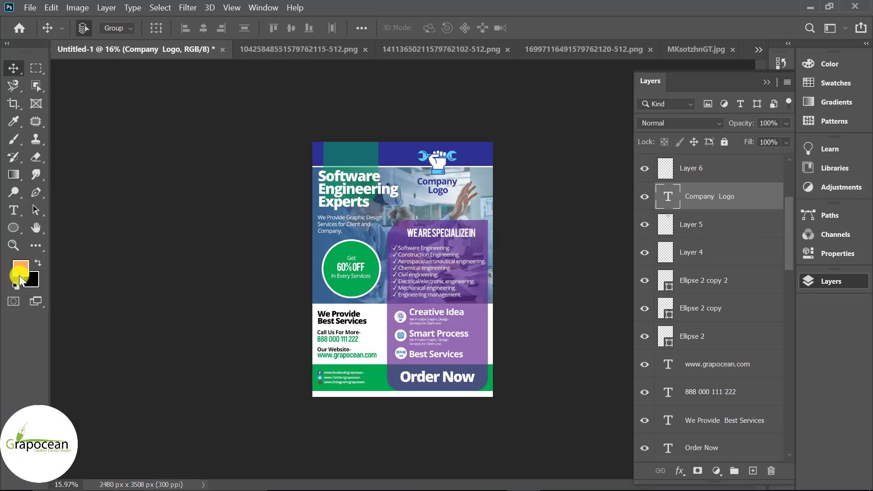
- Draw a white-filled circle and centre it behind the company logo
right_click(13, 228)
left_click(64, 250)
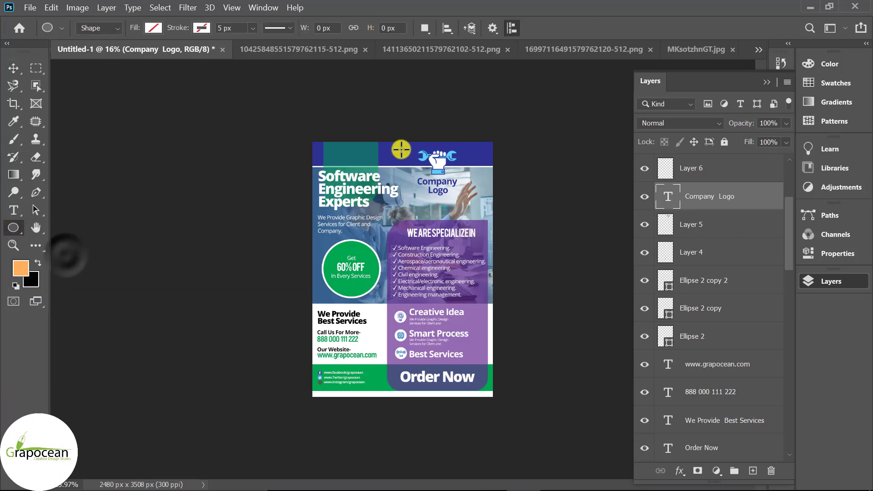
left_click_drag(401, 150, 513, 210)
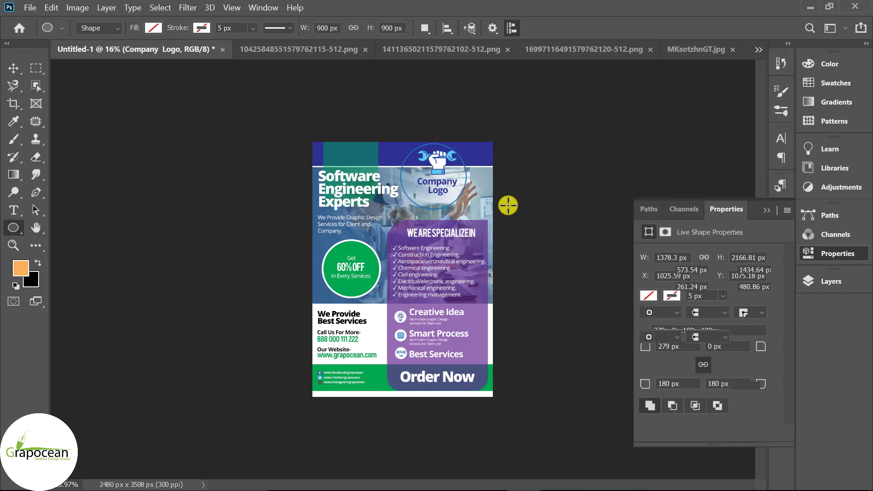
left_click(160, 30)
left_click(104, 99)
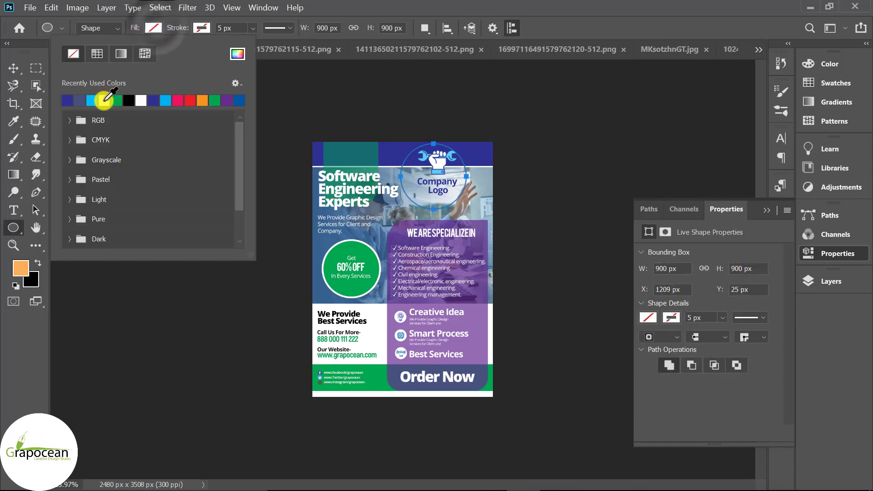
left_click(464, 207)
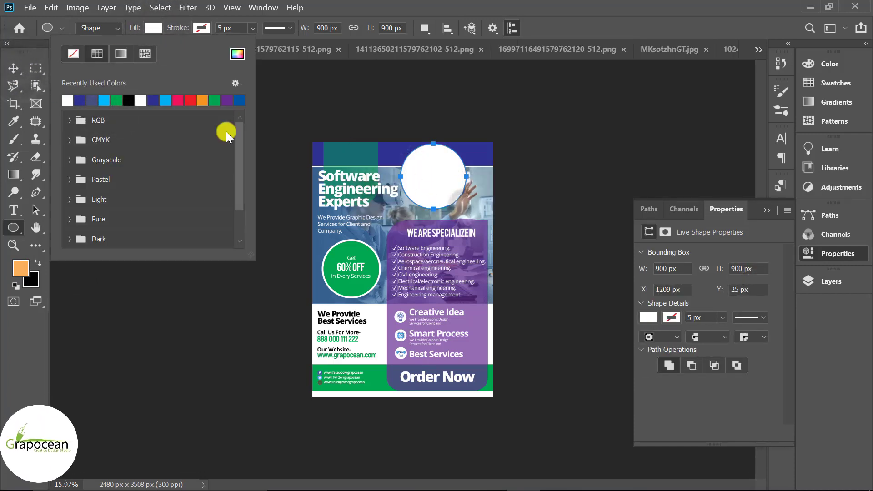
left_click(14, 68)
mouse_move(467, 189)
left_mouse_down()
mouse_move(453, 192)
mouse_move(495, 181)
left_mouse_up()
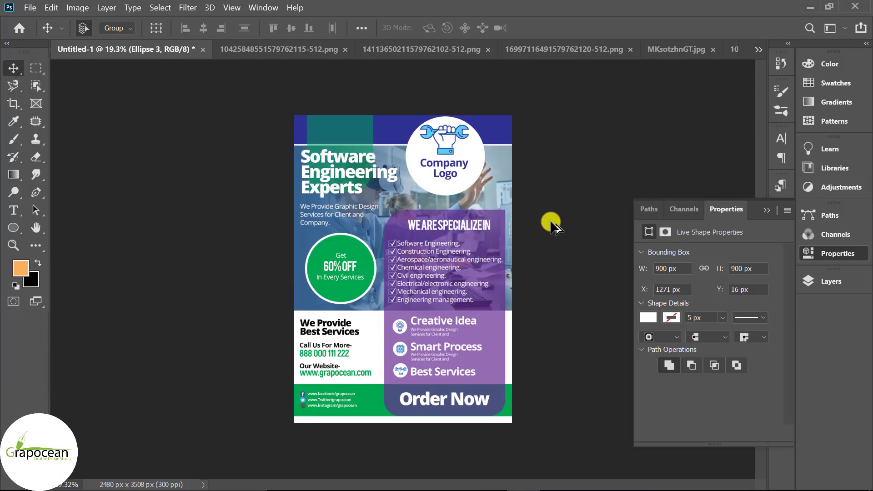
scroll(552, 223, "down", 1)
scroll(419, 282, "up", 3)
scroll(419, 282, "up", 1)
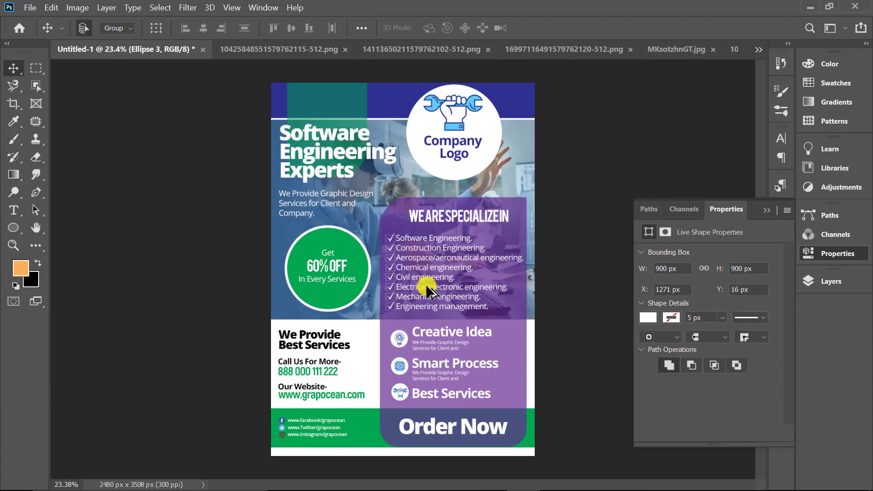
scroll(417, 203, "down", 4)
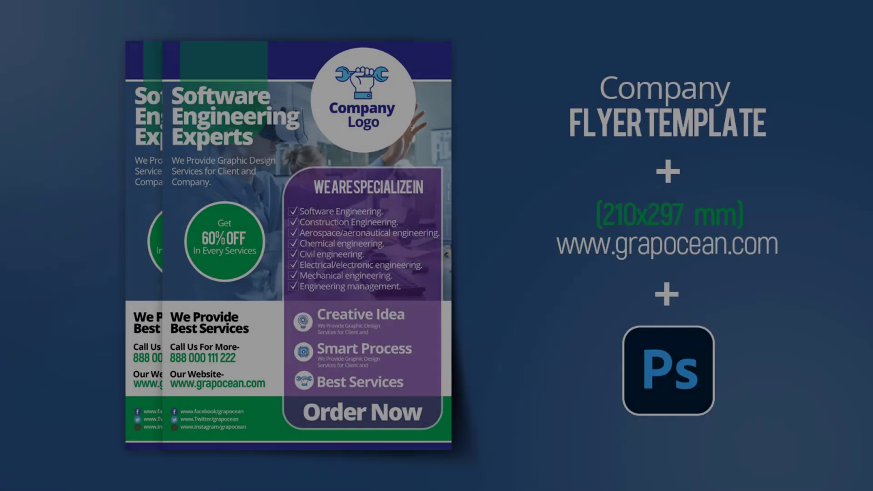